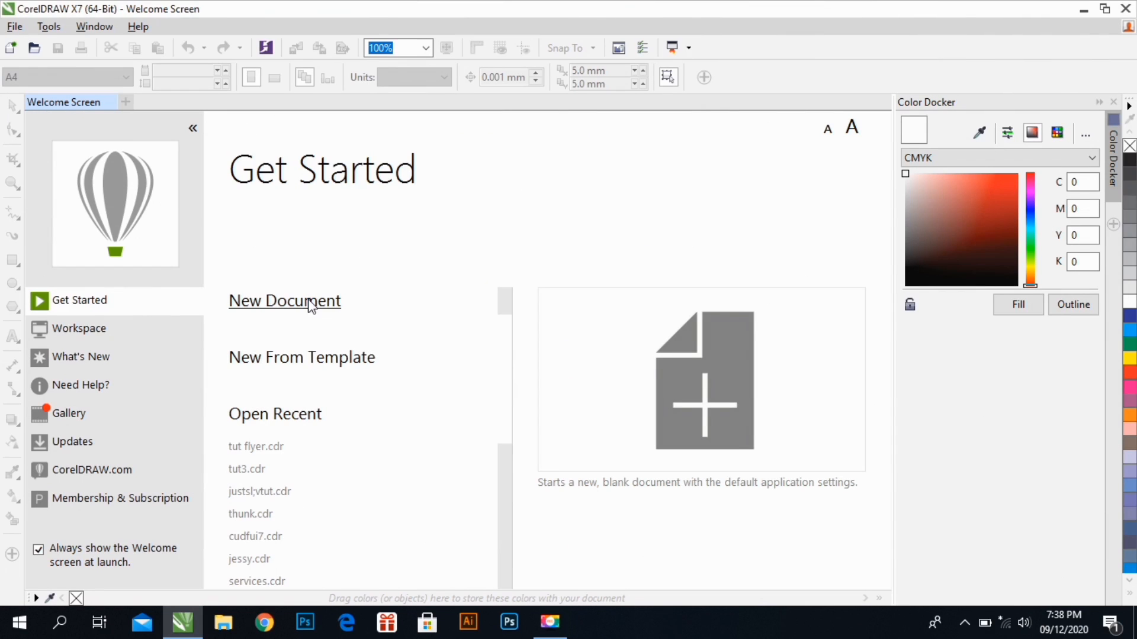
# Create a new A5 portrait document, 148 × 210 mm, in RGB at 300 dpi
pyautogui.click(310, 308)
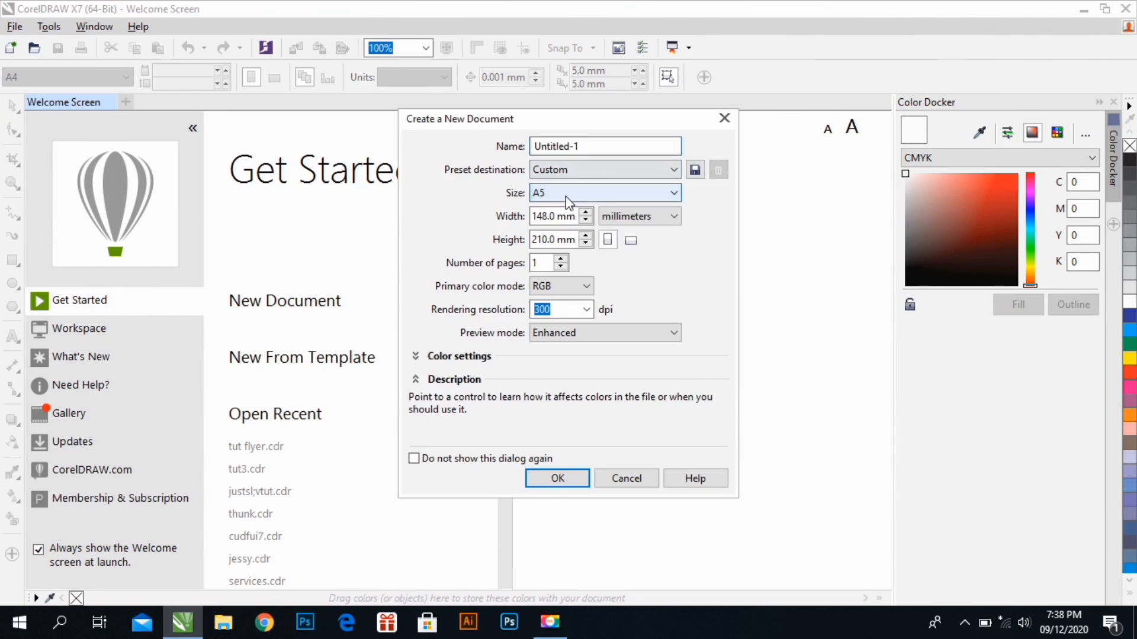
pyautogui.click(568, 203)
pyautogui.click(689, 201)
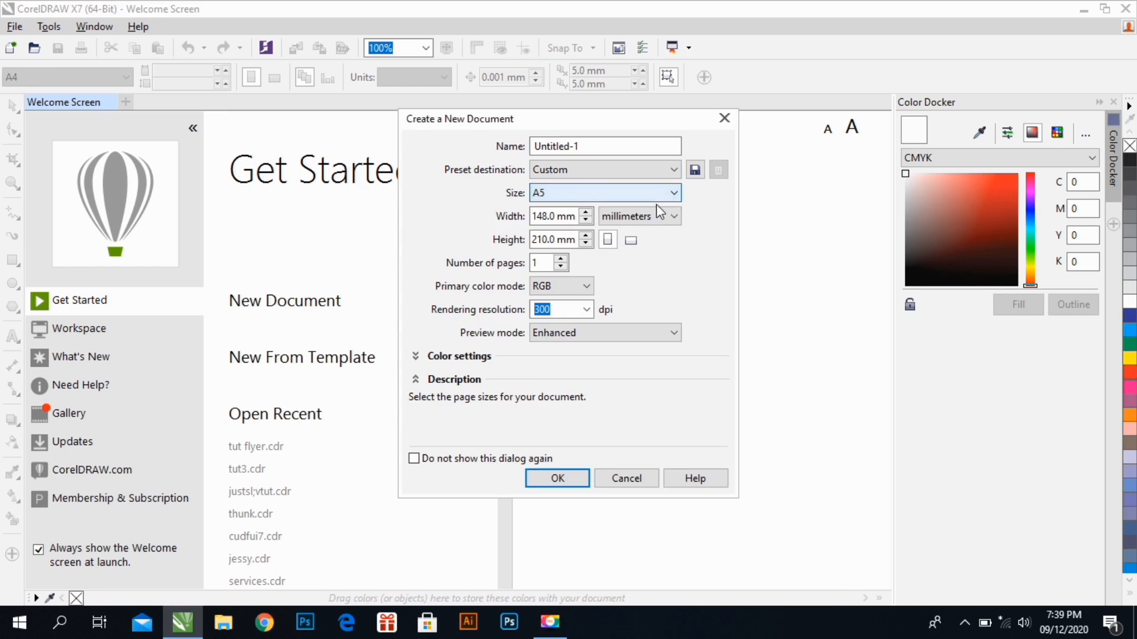
pyautogui.click(555, 478)
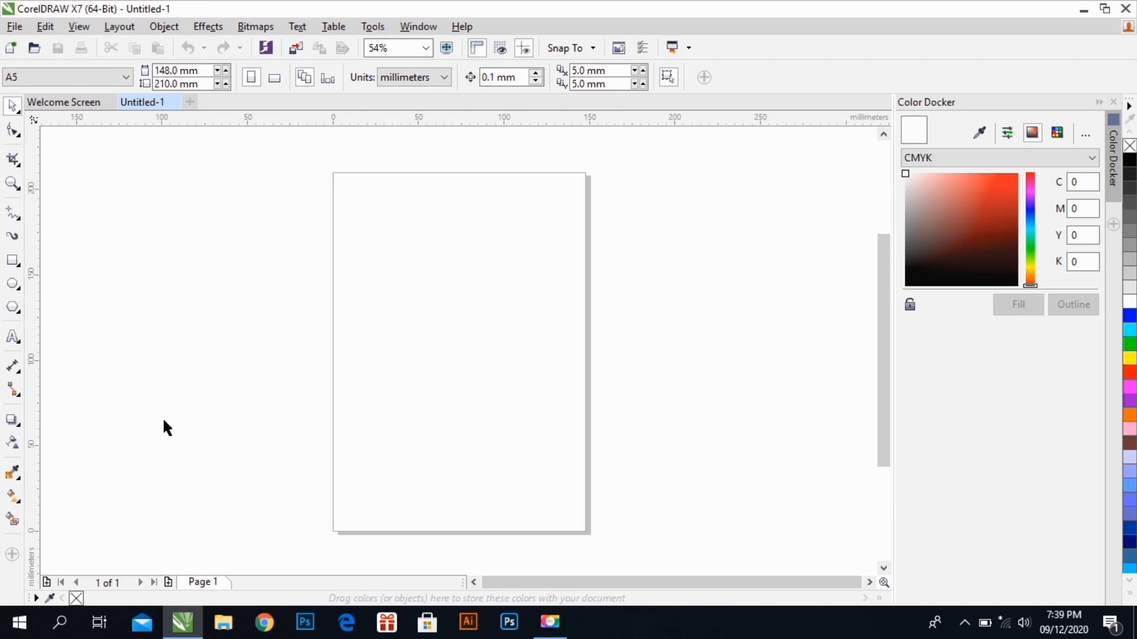
# Add a page-sized rectangle, 148 × 210 mm, aligned with the page, and deselect it
pyautogui.doubleClick(18, 262)
pyautogui.click(13, 110)
pyautogui.hotkey('shift', 'F4')
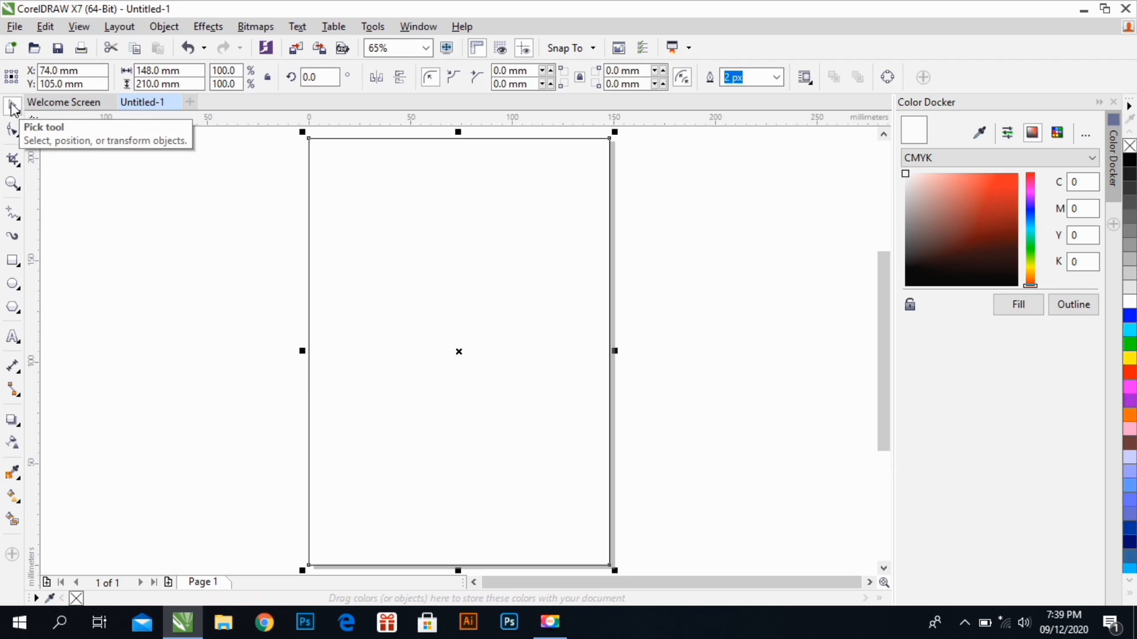
pyautogui.click(55, 191)
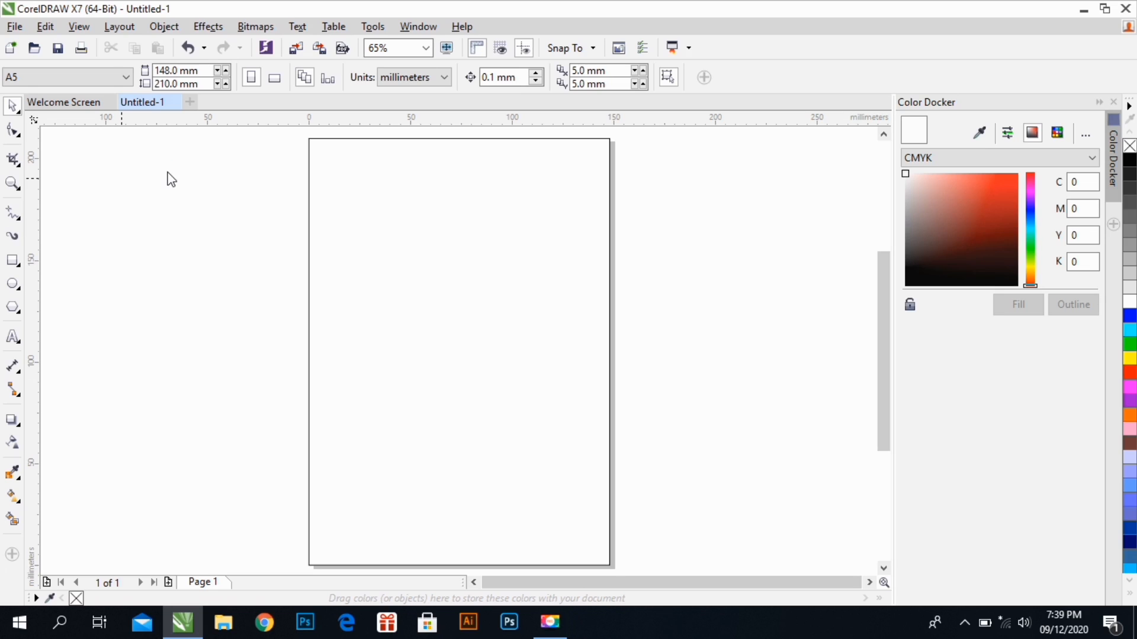
# Choose all six hair-model photos in the Desktop pic folder for import
pyautogui.hotkey('ctrl', 'i')
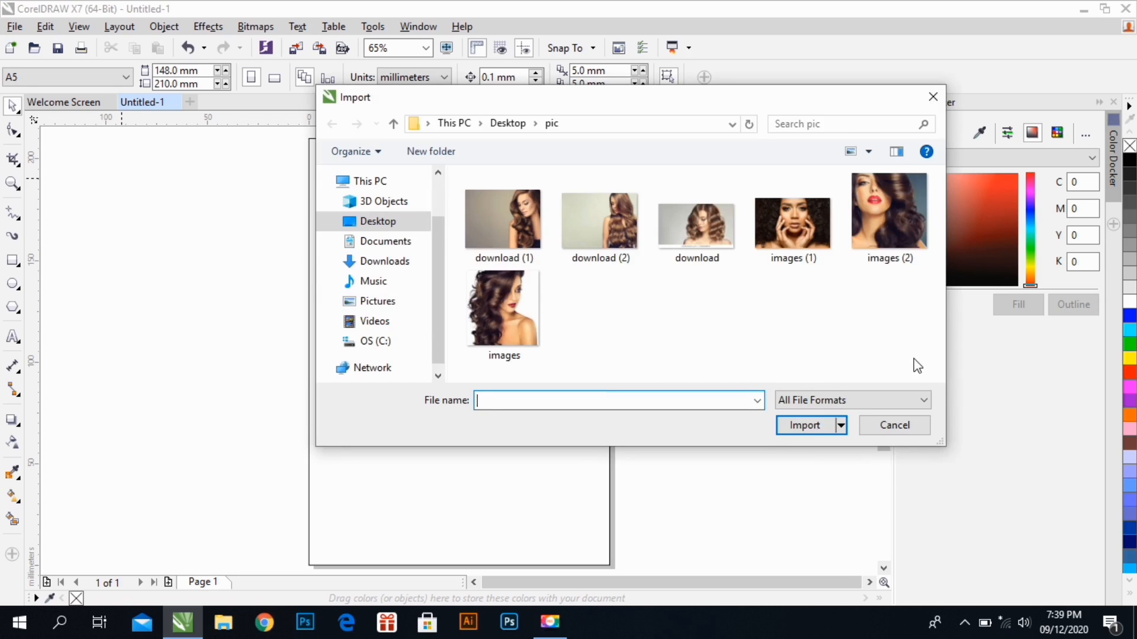
pyautogui.moveTo(914, 359); pyautogui.dragTo(780, 254)
pyautogui.moveTo(586, 196); pyautogui.dragTo(477, 180)
pyautogui.click(780, 428)
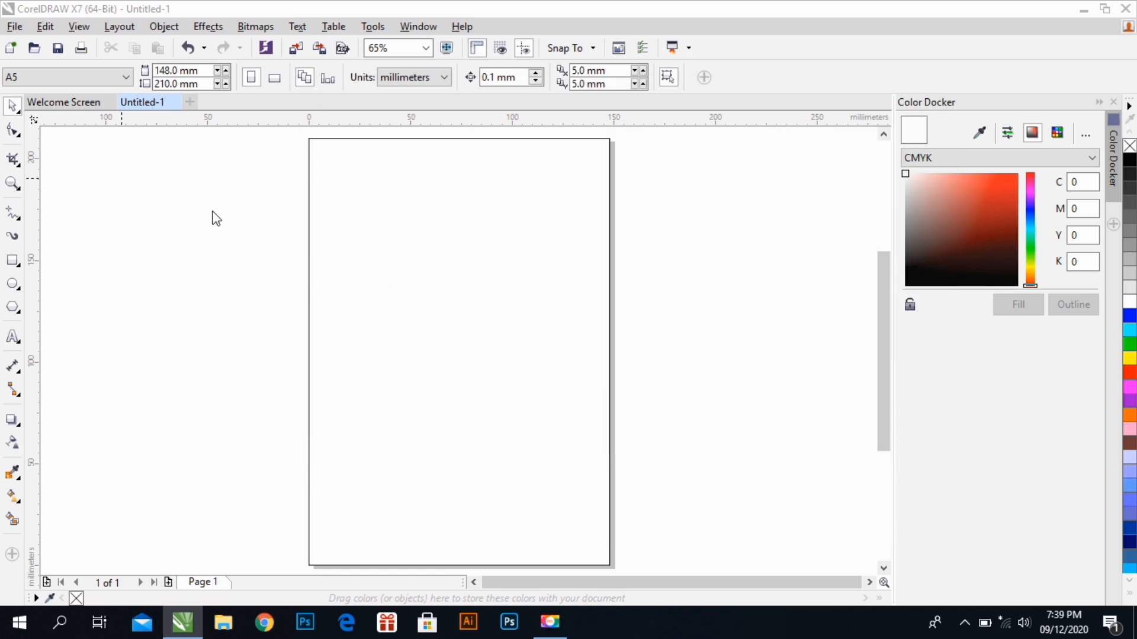
# Place the six imported photos beside the page's left edge in three rows of two
pyautogui.moveTo(51, 146); pyautogui.dragTo(161, 232)
pyautogui.moveTo(171, 145); pyautogui.dragTo(278, 225)
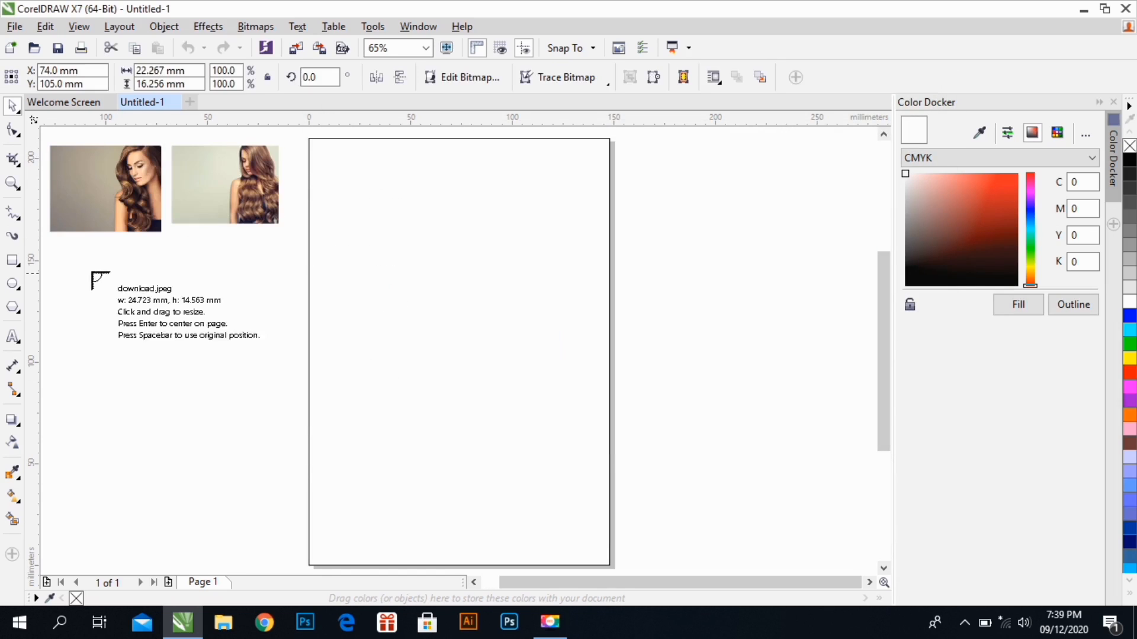
pyautogui.moveTo(63, 254); pyautogui.dragTo(181, 301)
pyautogui.moveTo(174, 245); pyautogui.dragTo(279, 314)
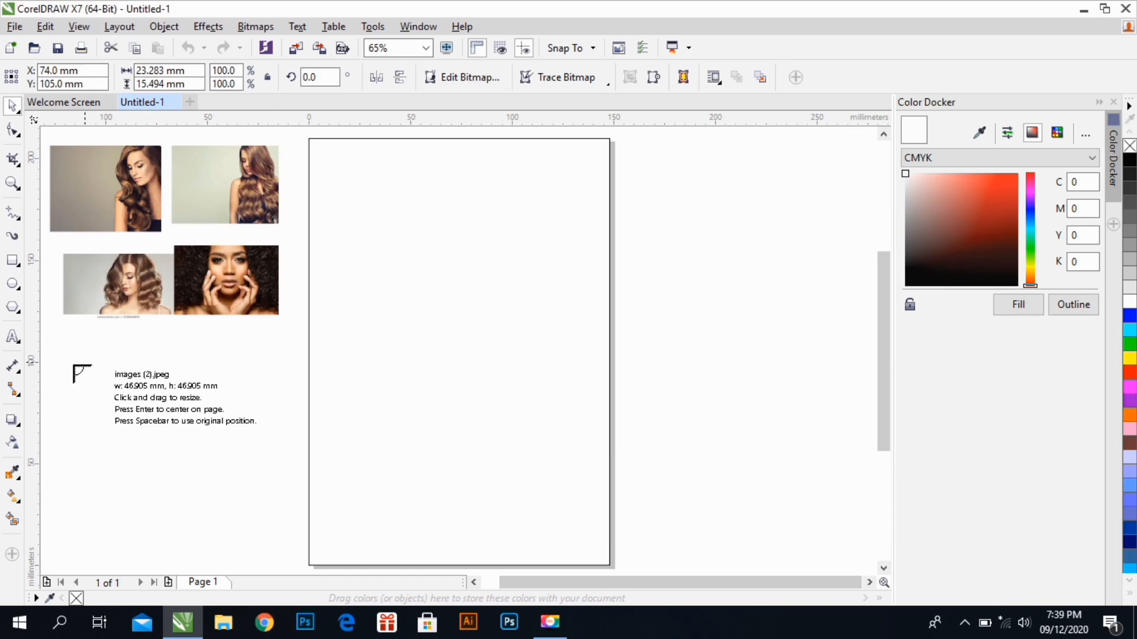
pyautogui.moveTo(64, 338); pyautogui.dragTo(147, 421)
pyautogui.moveTo(172, 325); pyautogui.dragTo(320, 425)
pyautogui.click(108, 463)
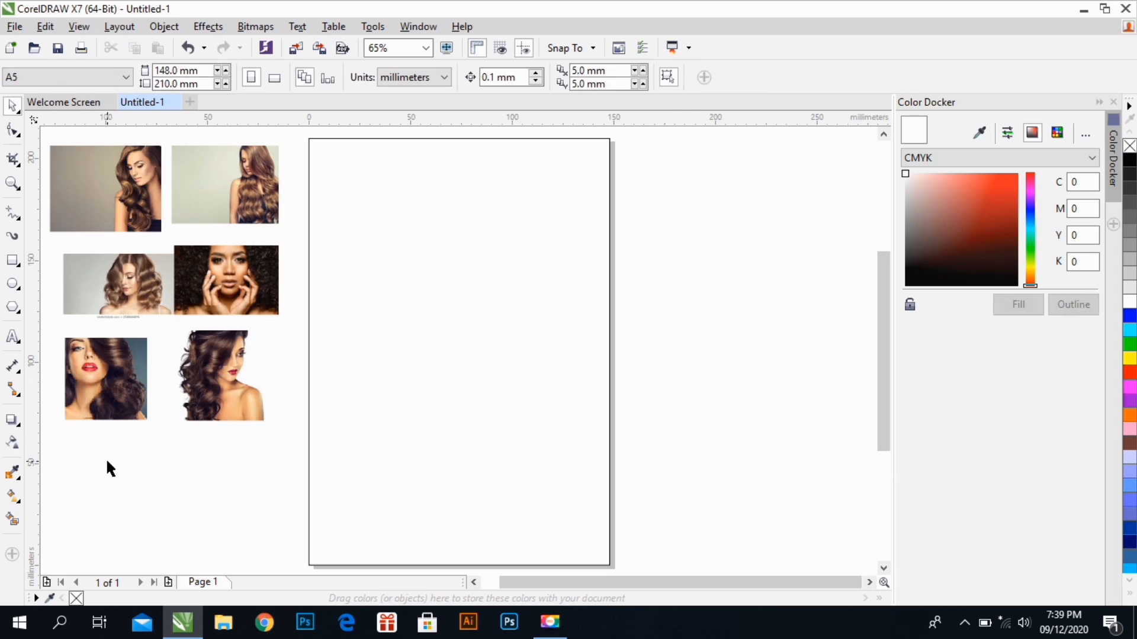
# Draw a rectangle about 203 × 121 mm across the upper part of the page, extending past its right edge
pyautogui.click(316, 329)
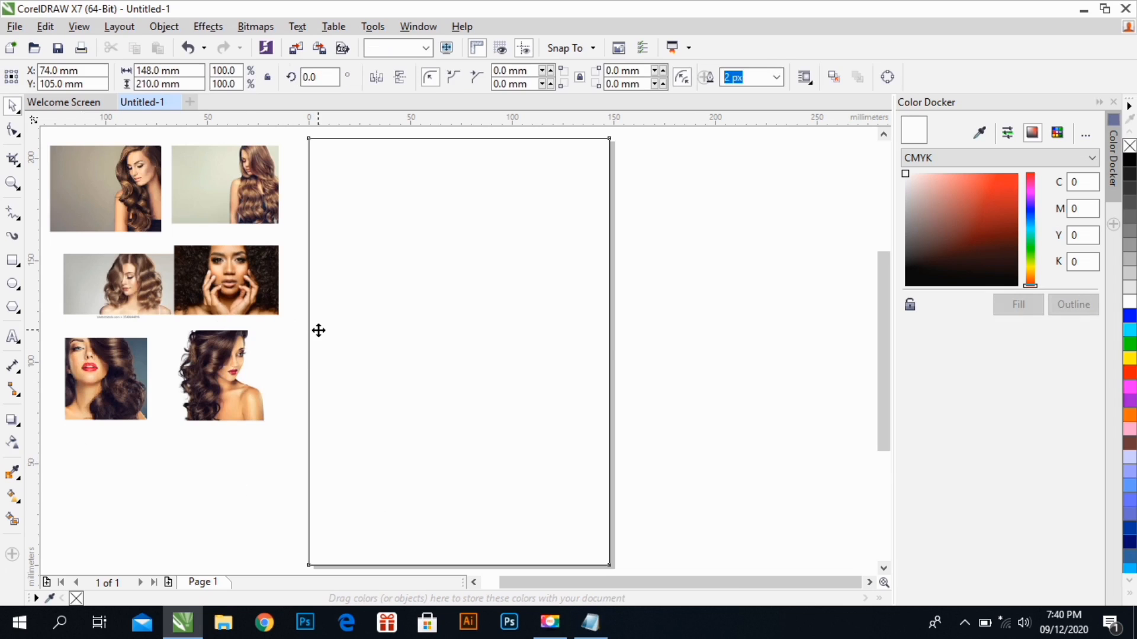
pyautogui.click(474, 584)
pyautogui.click(246, 464)
pyautogui.click(13, 260)
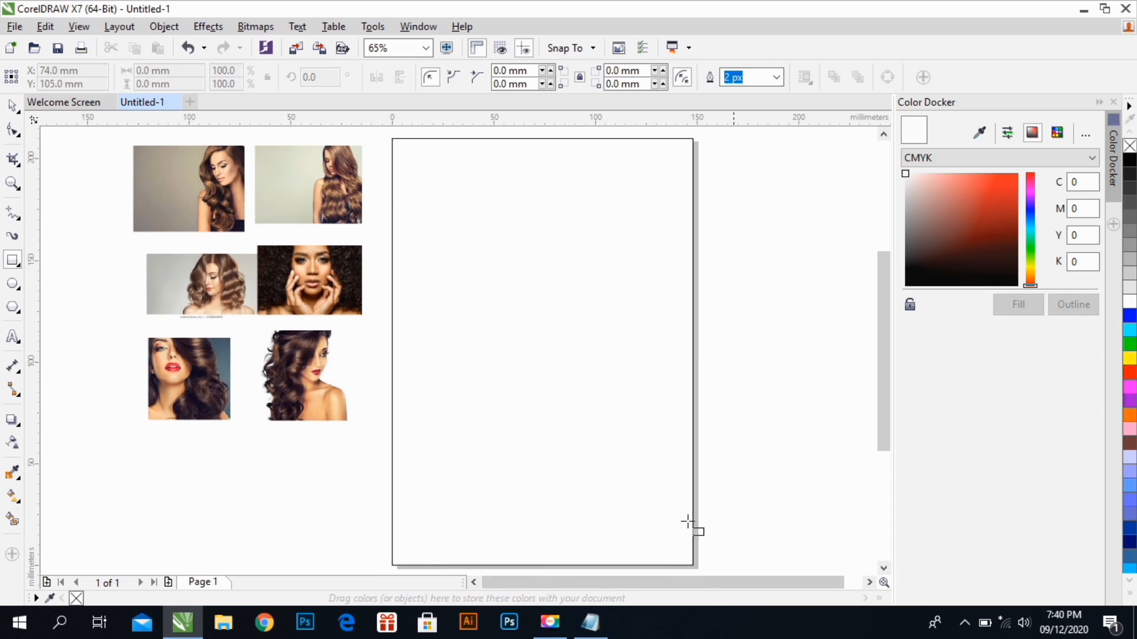
pyautogui.click(868, 583)
pyautogui.moveTo(827, 389); pyautogui.dragTo(414, 143)
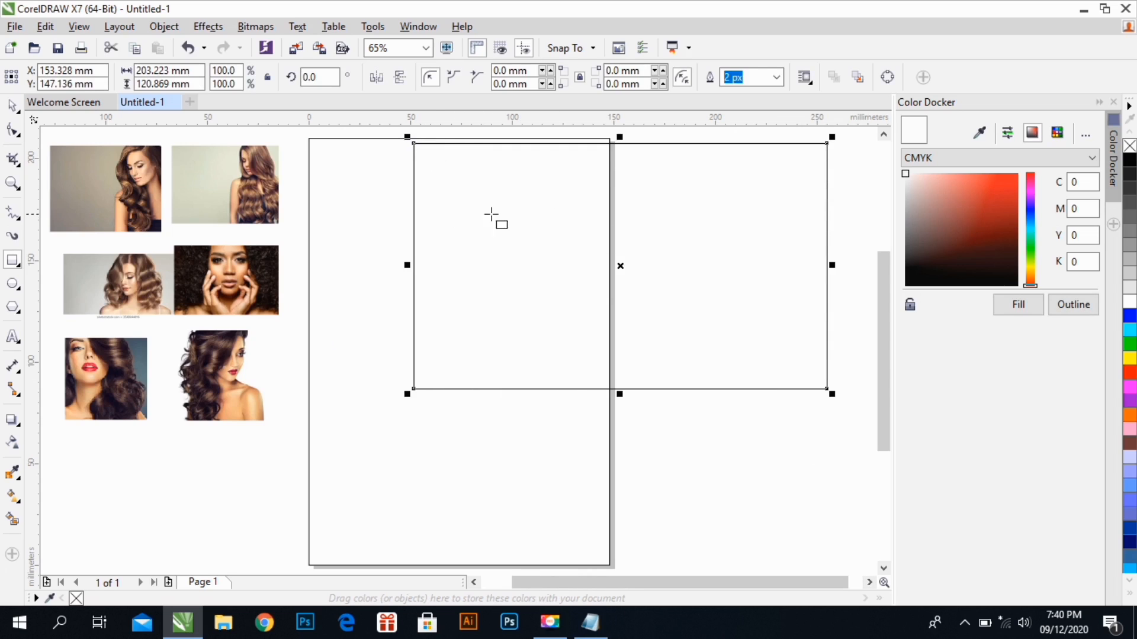
# Convert the new rectangle to curves and turn its bottom edge into a curve segment
pyautogui.click(12, 131)
pyautogui.rightClick(504, 178)
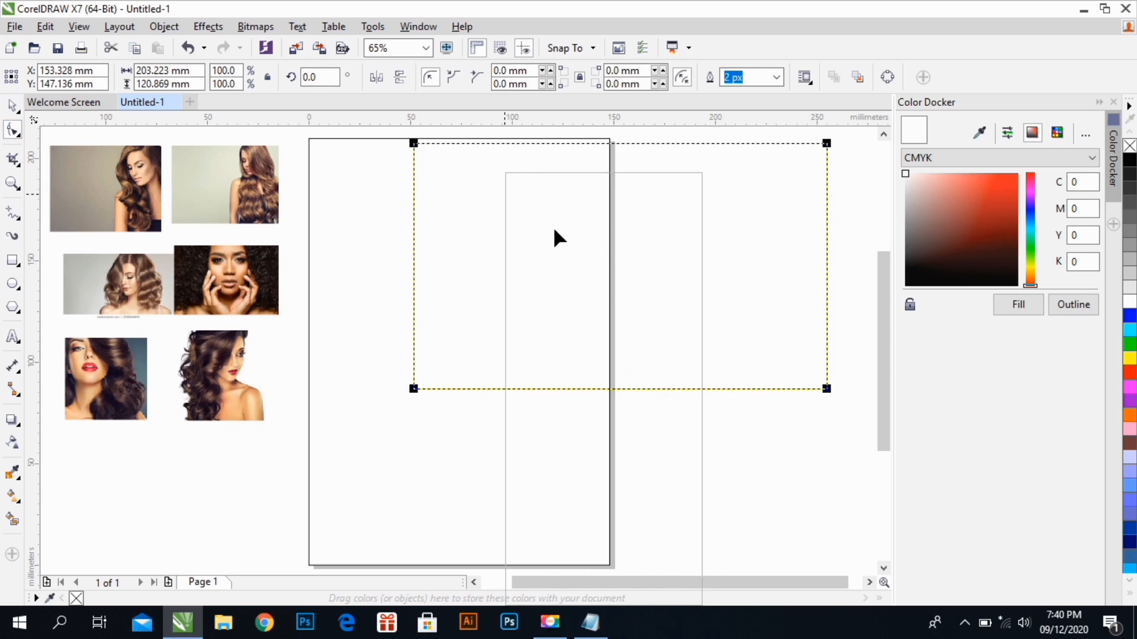
pyautogui.click(553, 226)
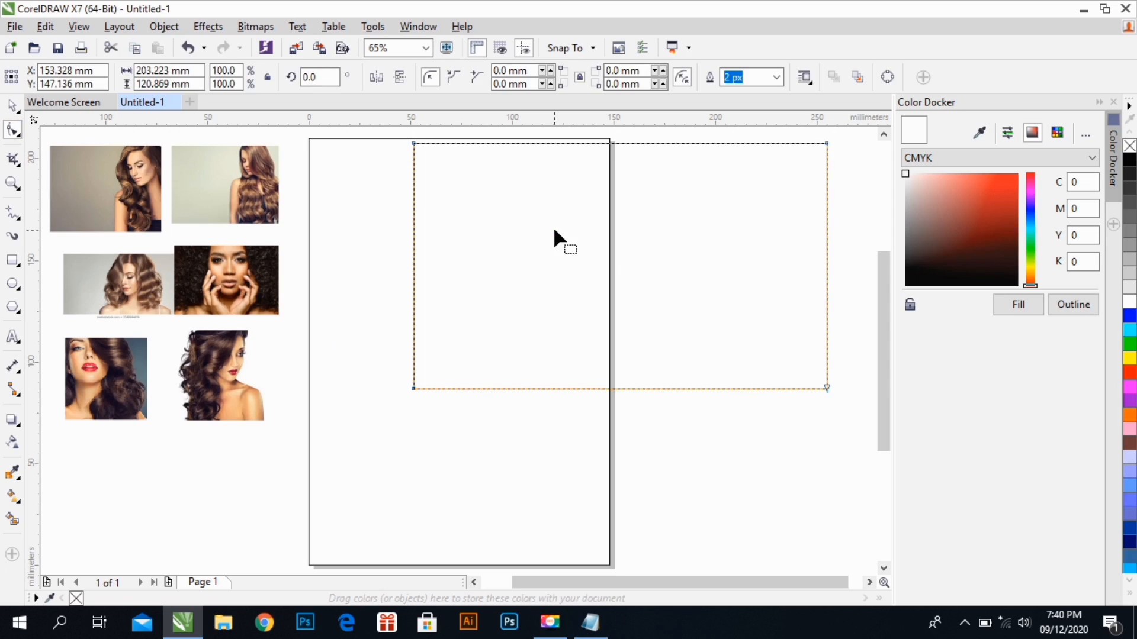
pyautogui.click(666, 388)
pyautogui.rightClick(666, 389)
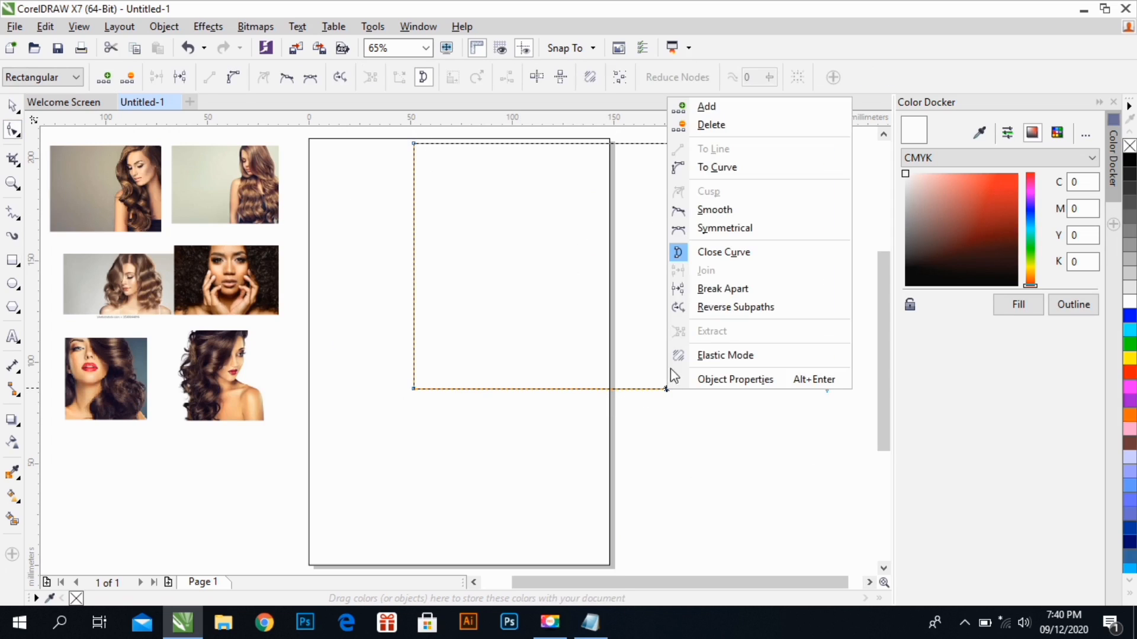
pyautogui.click(702, 168)
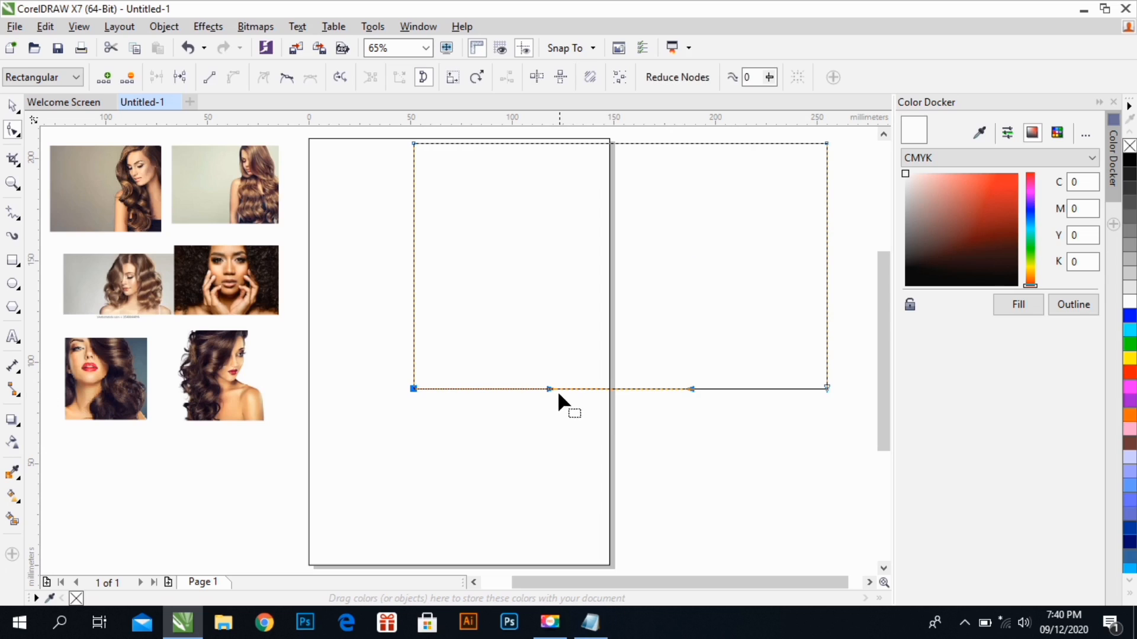
# Bend the shape's bottom edge into an S-shaped wave, rising on the left and dipping on the right
pyautogui.moveTo(549, 389); pyautogui.dragTo(555, 350)
pyautogui.moveTo(688, 387); pyautogui.dragTo(701, 431)
pyautogui.moveTo(553, 350); pyautogui.dragTo(559, 329)
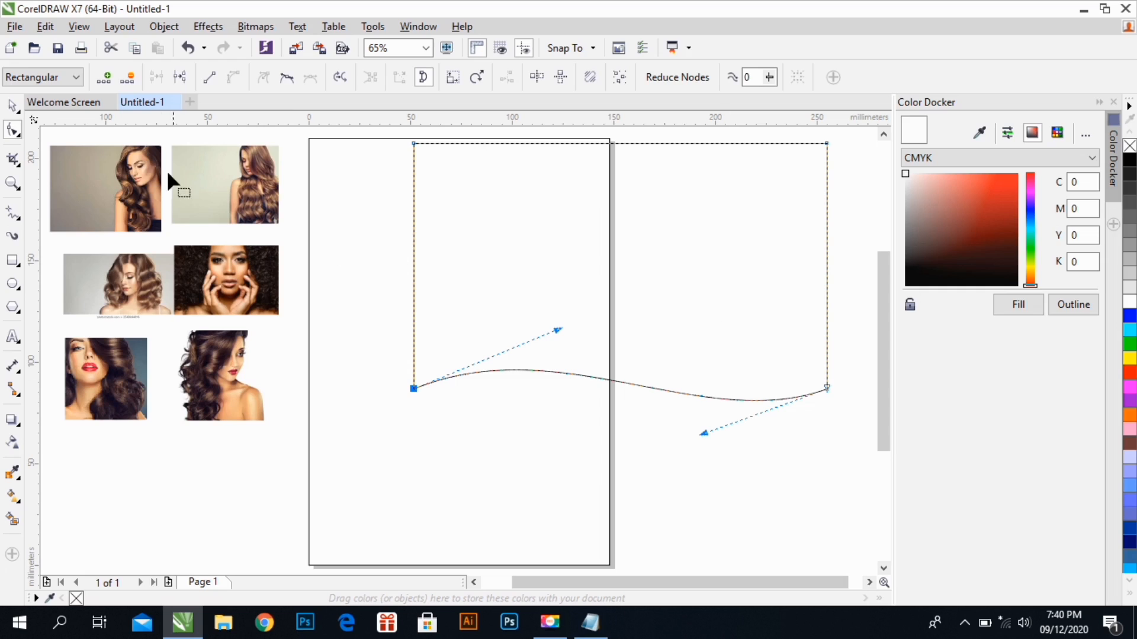
# Move the wavy shape left over the page's upper part and PowerClip it inside the page-sized rectangle
pyautogui.click(13, 106)
pyautogui.moveTo(536, 241); pyautogui.dragTo(249, 220)
pyautogui.rightClick(247, 173)
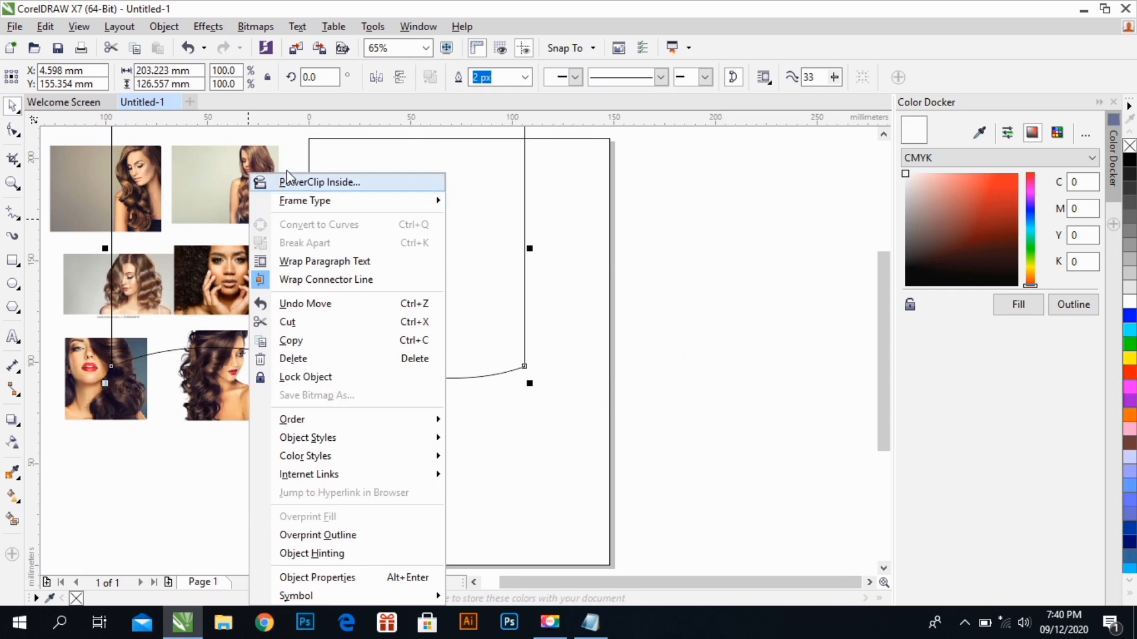
pyautogui.click(287, 183)
pyautogui.click(545, 185)
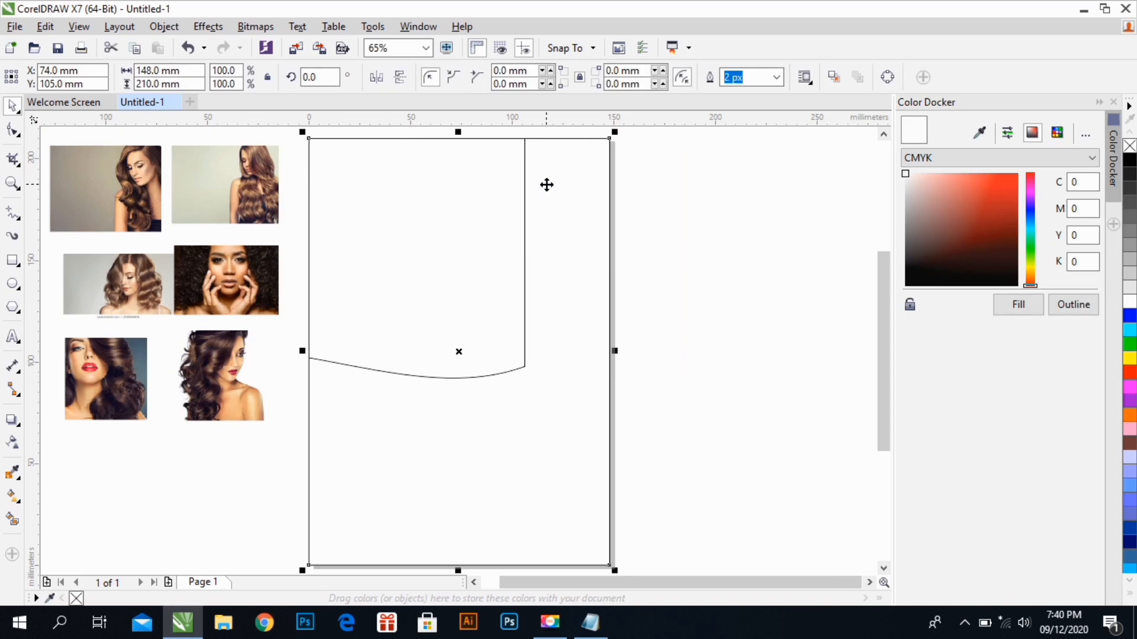
# Edit the page PowerClip to position the wavy shape across the page's upper half, resizing it to about 179 × 118 mm
pyautogui.doubleClick(545, 185)
pyautogui.moveTo(404, 190); pyautogui.dragTo(575, 204)
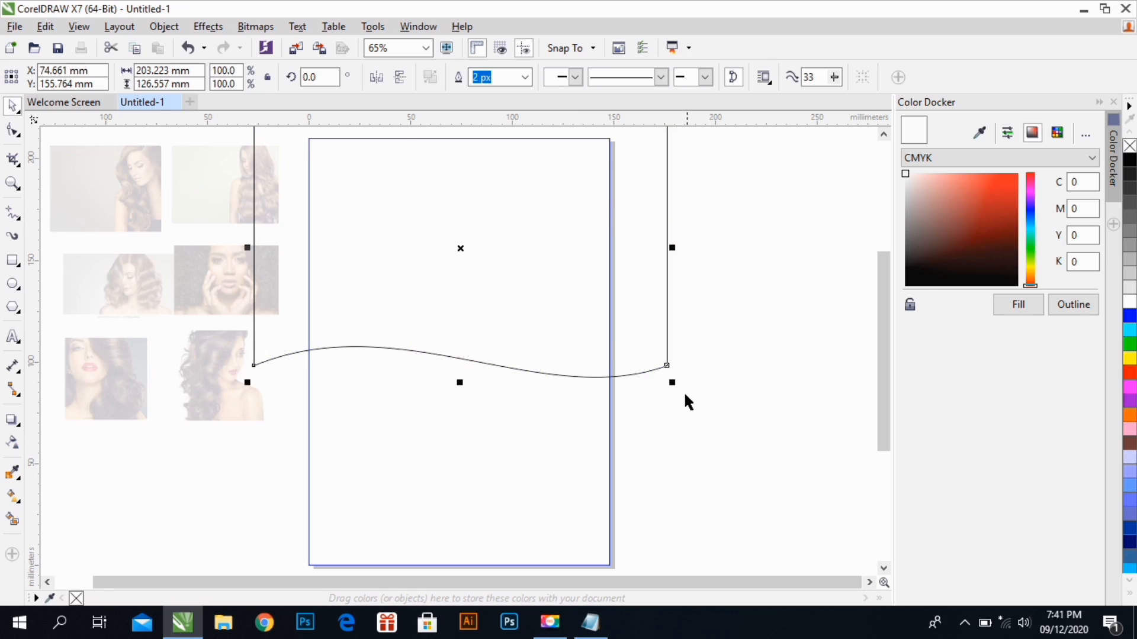
pyautogui.moveTo(674, 386); pyautogui.dragTo(651, 371)
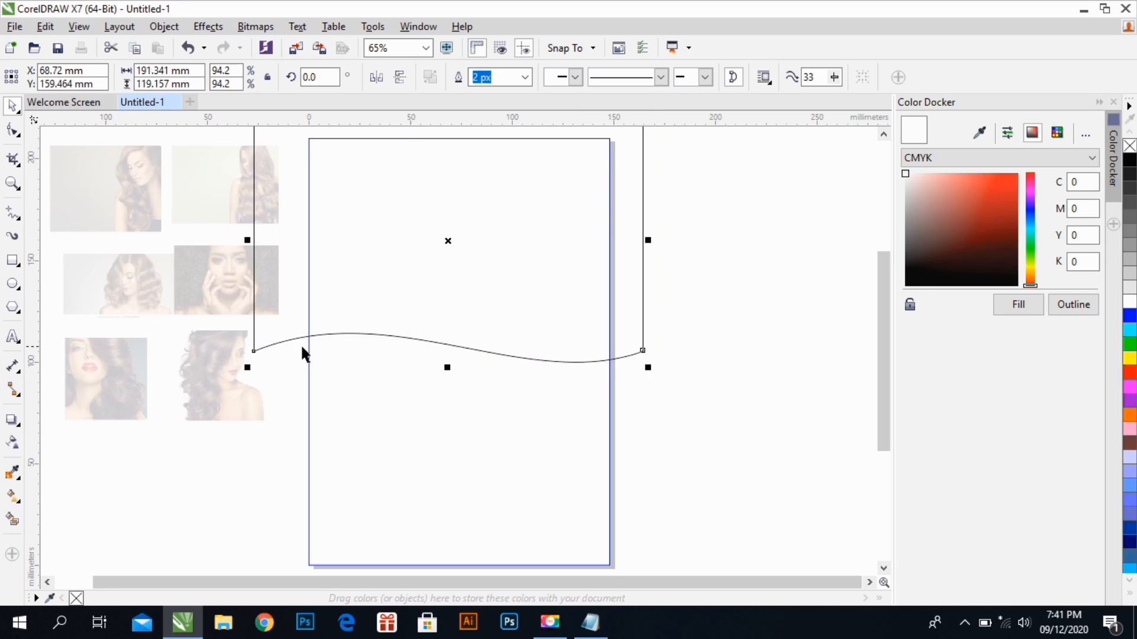
pyautogui.moveTo(248, 368); pyautogui.dragTo(273, 354)
pyautogui.moveTo(430, 272); pyautogui.dragTo(436, 279)
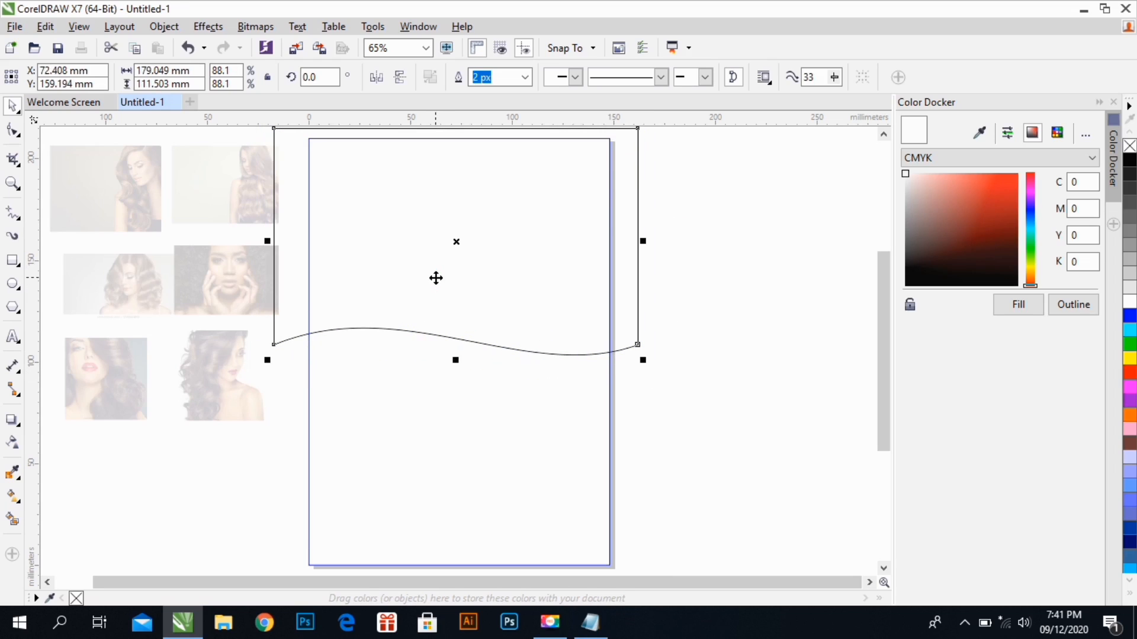
pyautogui.moveTo(455, 359); pyautogui.dragTo(459, 374)
pyautogui.rightClick(459, 319)
pyautogui.click(500, 208)
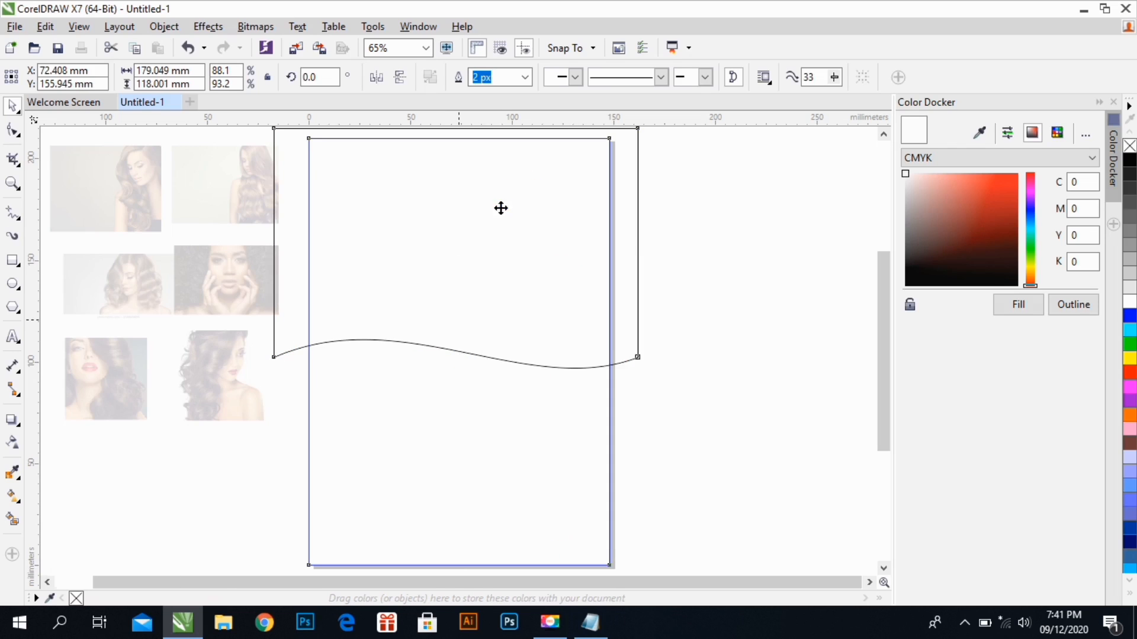
# PowerClip the photo of the red-lipped woman on a blue background inside the page-sized rectangle
pyautogui.click(114, 364)
pyautogui.rightClick(112, 361)
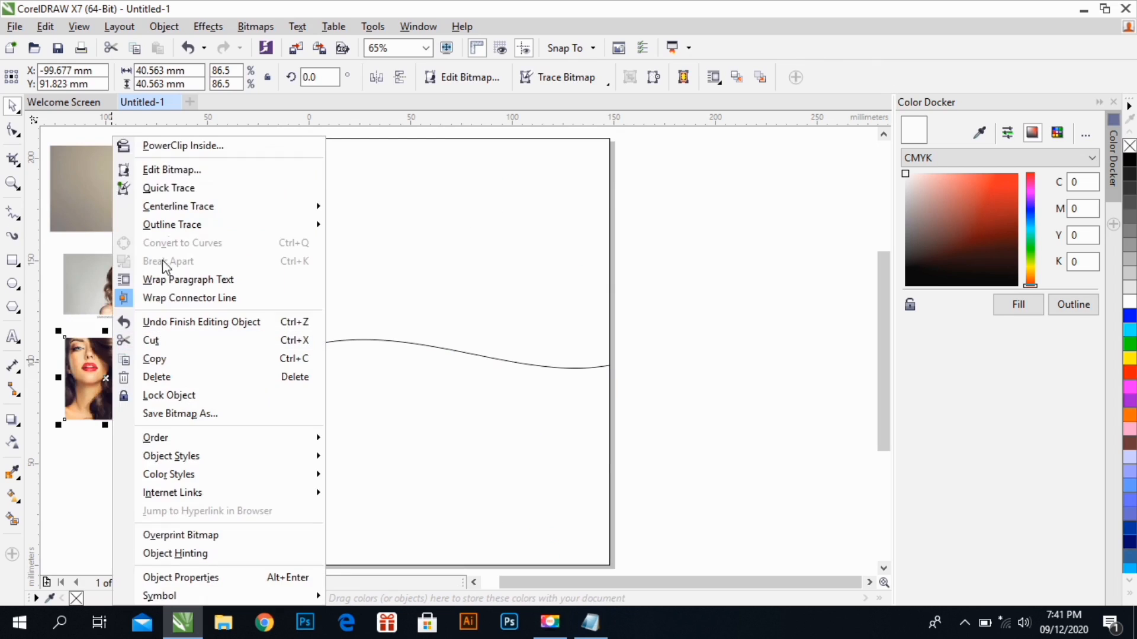
pyautogui.click(173, 153)
pyautogui.click(420, 200)
# Inside the page frame, PowerClip the red-lipped woman's photo into the wavy shape
pyautogui.doubleClick(419, 198)
pyautogui.click(457, 324)
pyautogui.rightClick(457, 324)
pyautogui.click(488, 128)
pyautogui.click(457, 205)
# Open the wavy shape's PowerClip contents, enlarge the photo to about 128 mm square and move it up
pyautogui.press('F10')
pyautogui.rightClick(458, 205)
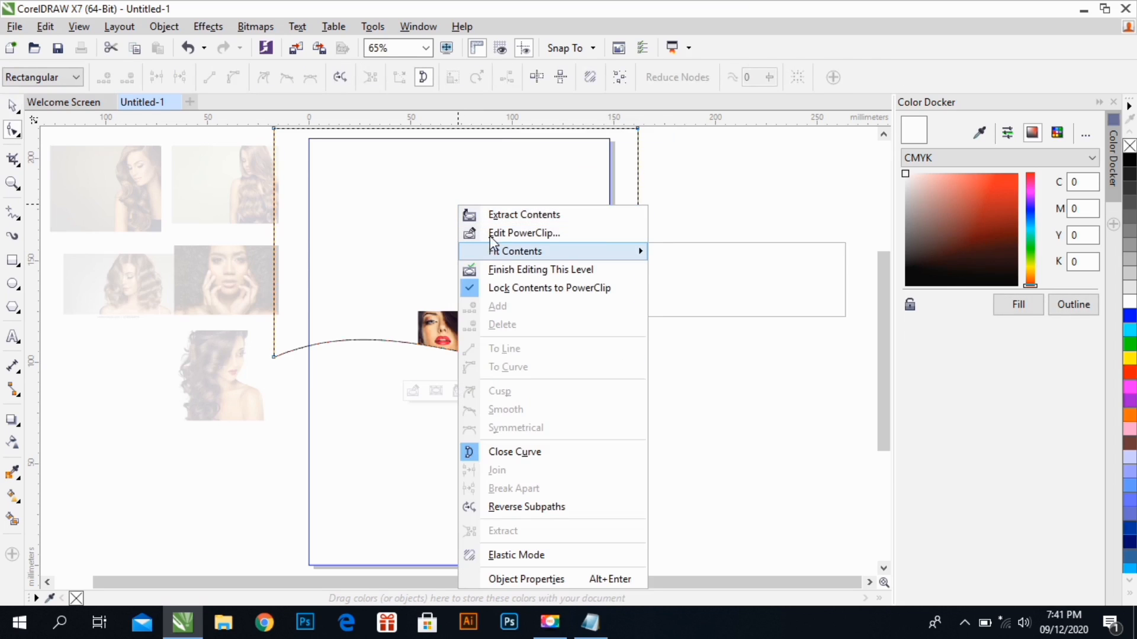
pyautogui.click(490, 232)
pyautogui.click(12, 105)
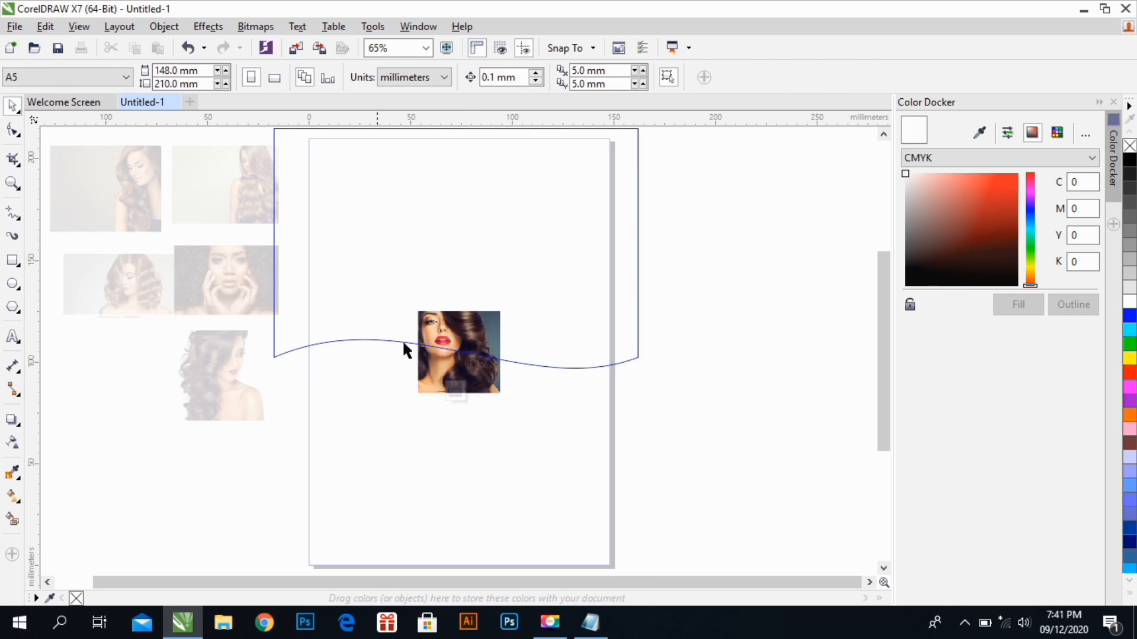
pyautogui.click(457, 324)
pyautogui.moveTo(458, 324); pyautogui.dragTo(713, 399)
pyautogui.moveTo(510, 333); pyautogui.dragTo(517, 310)
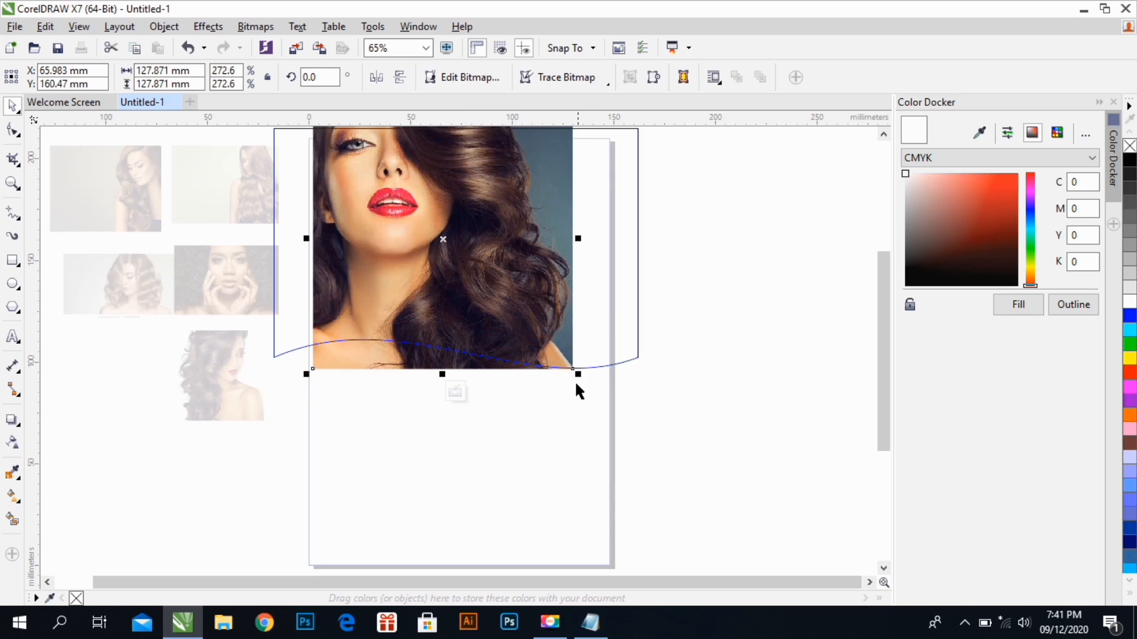
# Resize the photo to about 150 mm square and position it across the page width, covering the wavy shape's visible area
pyautogui.moveTo(579, 374); pyautogui.dragTo(616, 419)
pyautogui.moveTo(883, 395); pyautogui.dragTo(886, 383)
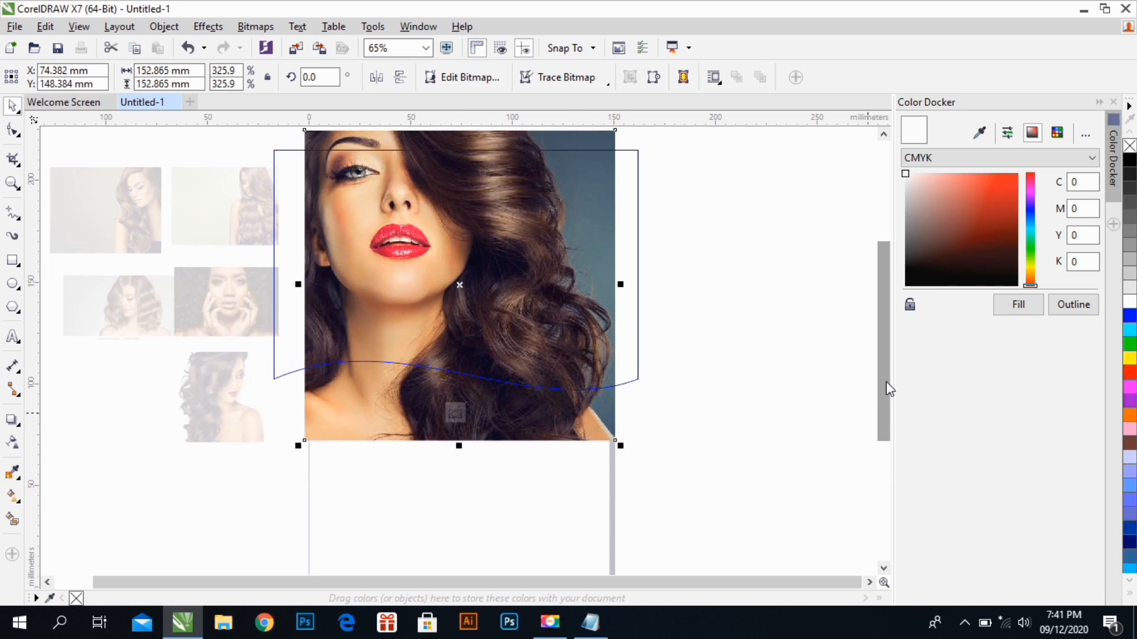
pyautogui.moveTo(533, 289); pyautogui.dragTo(533, 302)
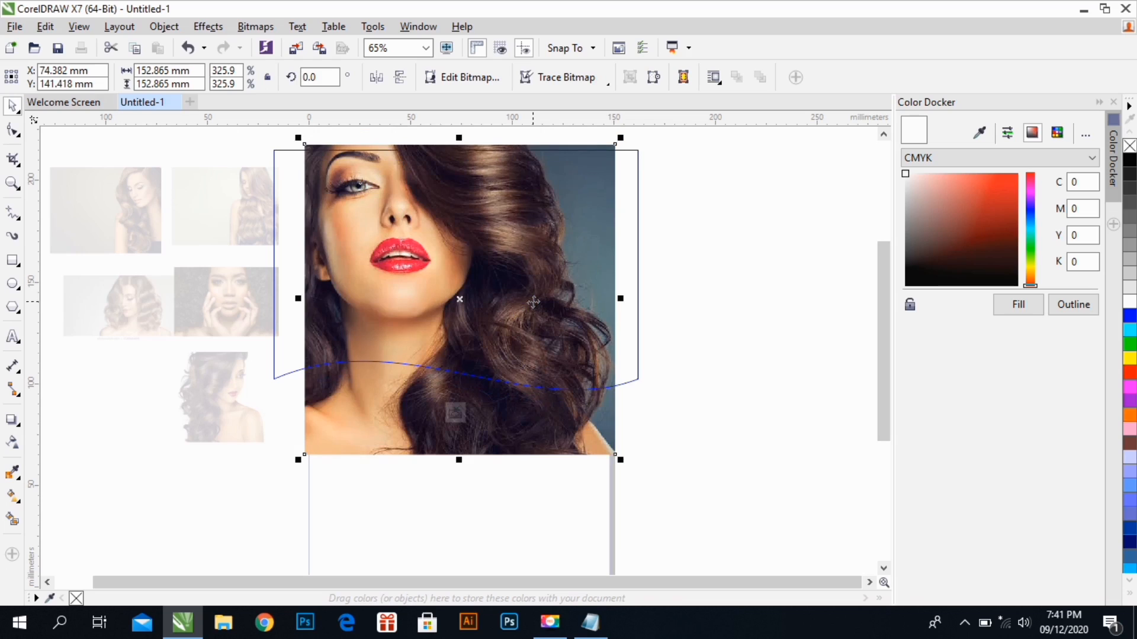
pyautogui.moveTo(616, 456); pyautogui.dragTo(577, 428)
pyautogui.moveTo(539, 359); pyautogui.dragTo(539, 361)
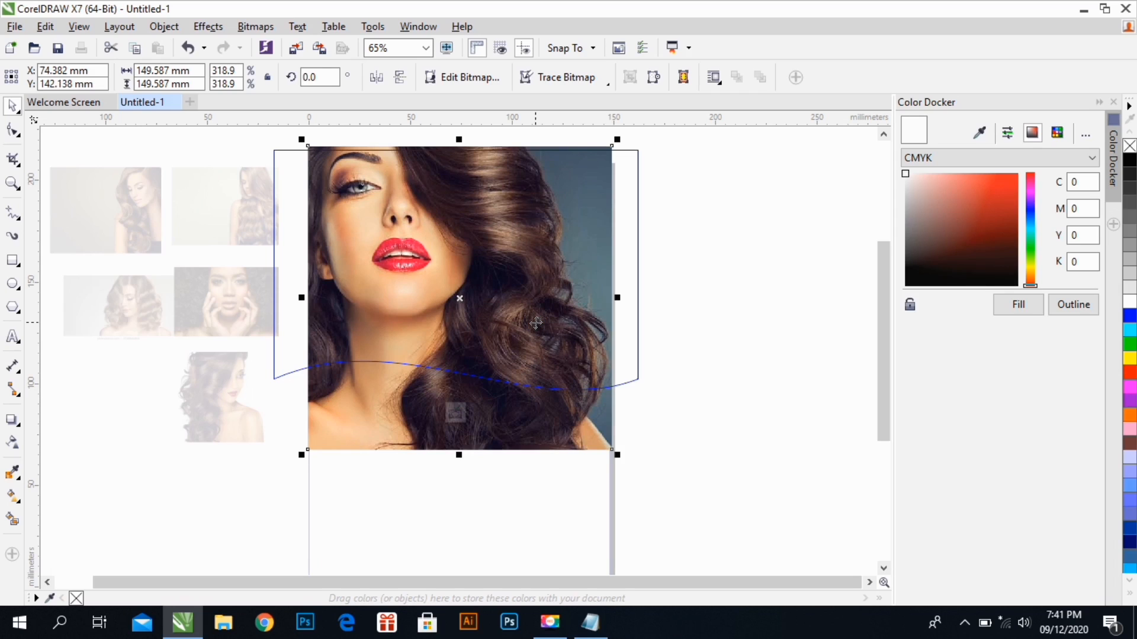
pyautogui.moveTo(536, 323); pyautogui.dragTo(536, 323)
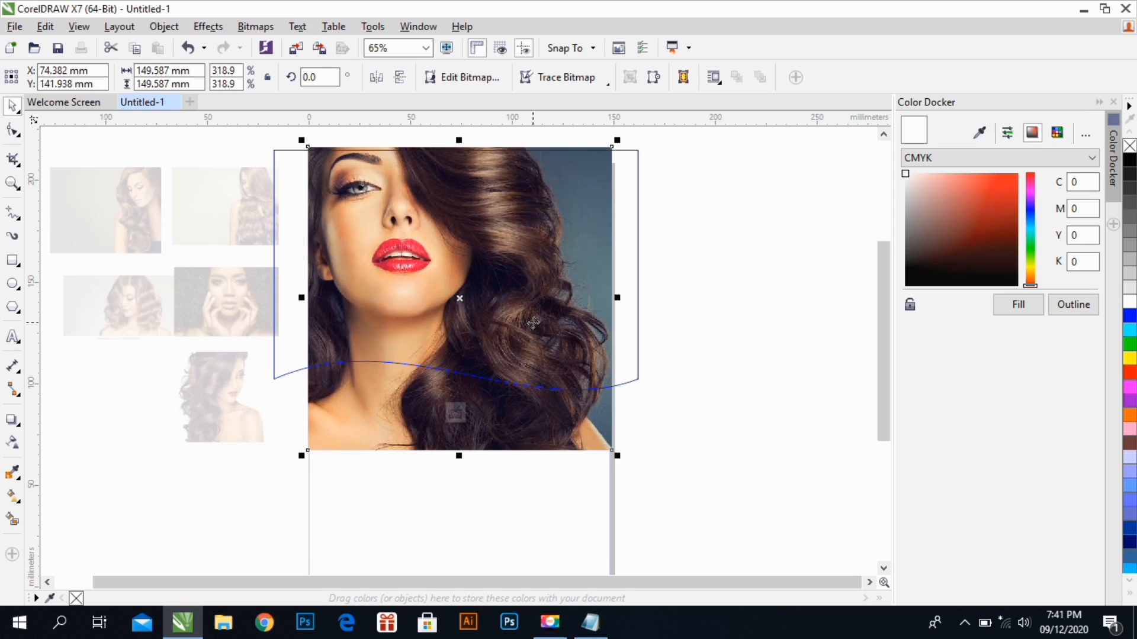
# Finish editing both PowerClip levels to return to the full page, and deselect everything
pyautogui.rightClick(501, 280)
pyautogui.click(529, 225)
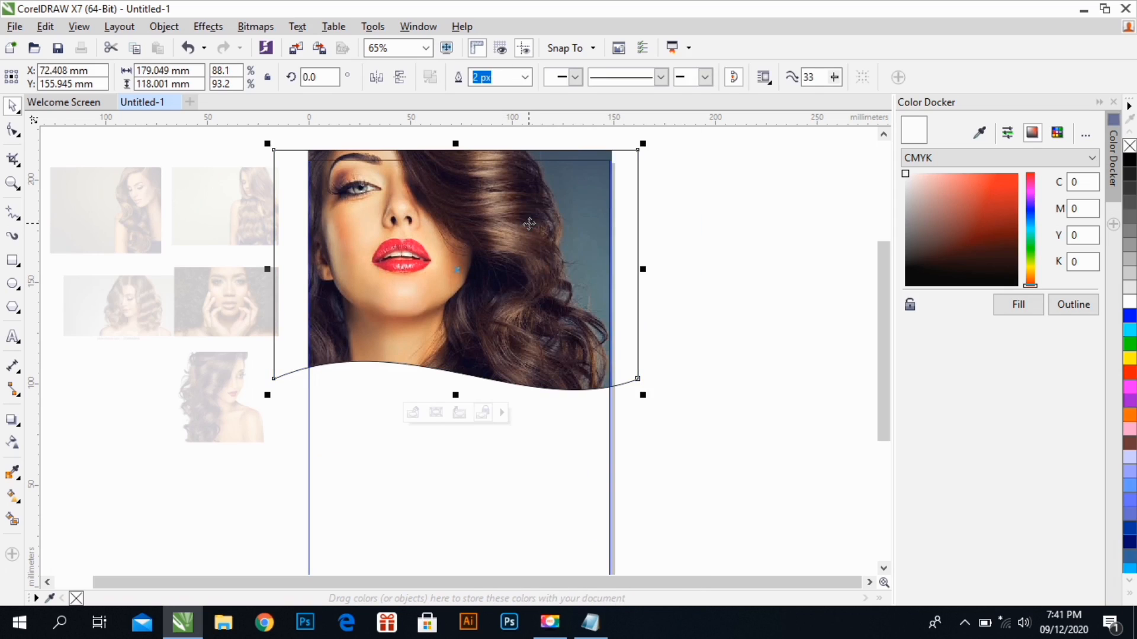
pyautogui.rightClick(529, 223)
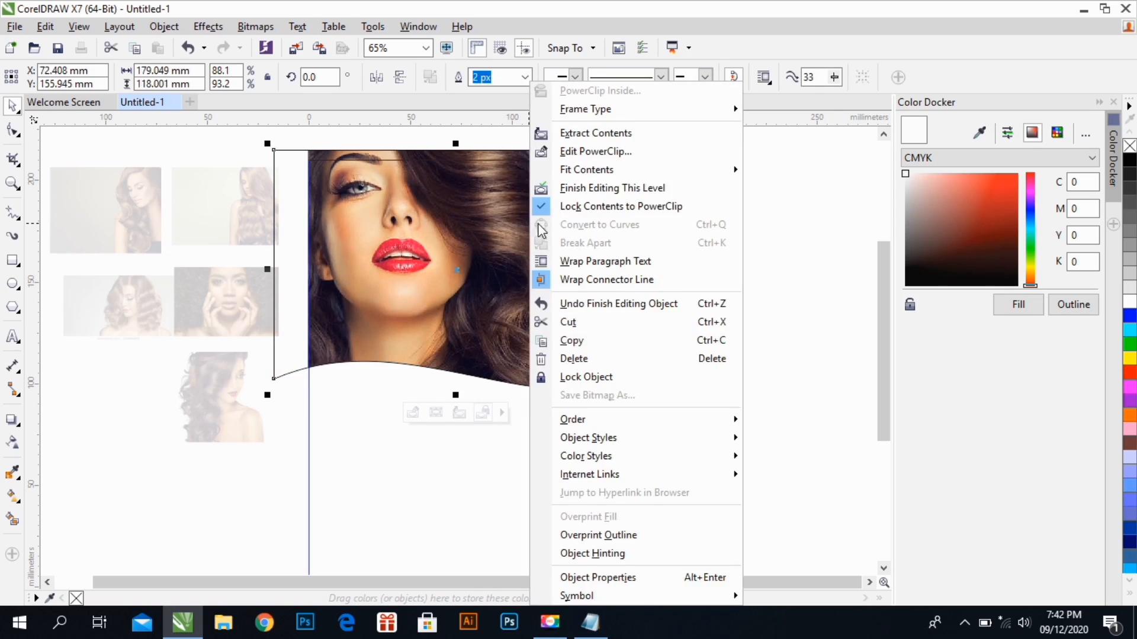
pyautogui.click(569, 187)
pyautogui.click(687, 241)
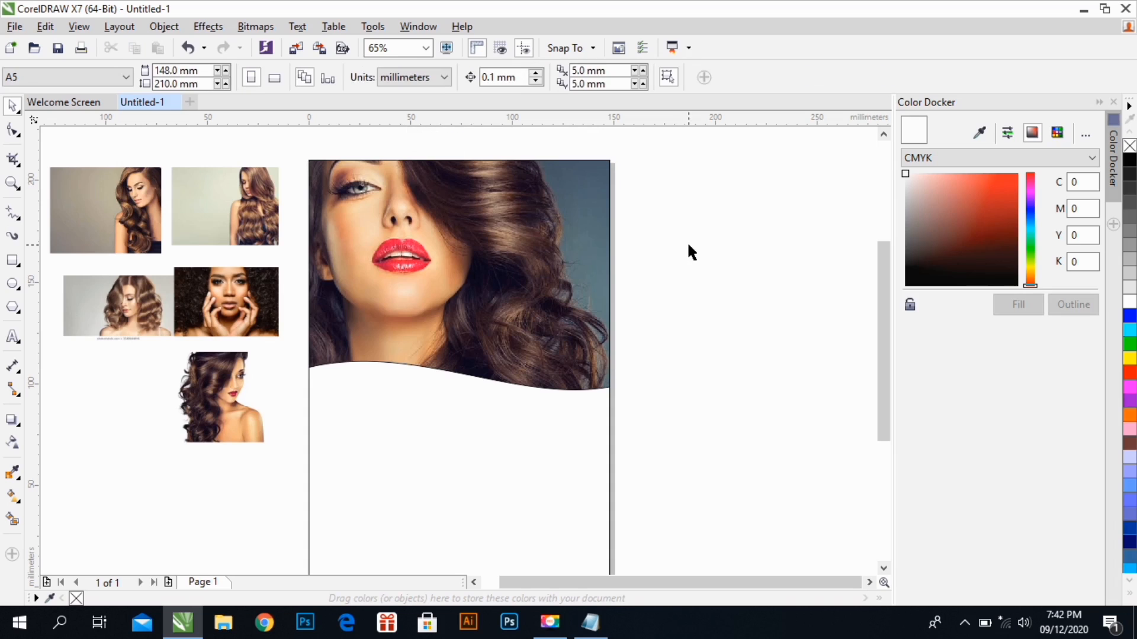
pyautogui.doubleClick(541, 231)
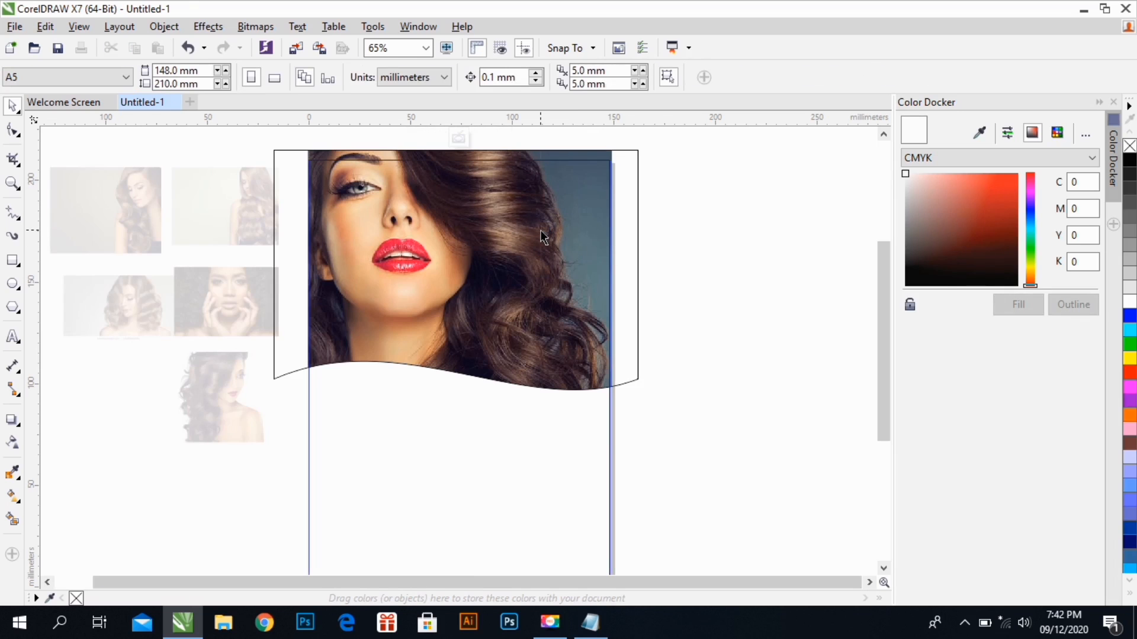
pyautogui.click(541, 236)
pyautogui.rightClick(540, 236)
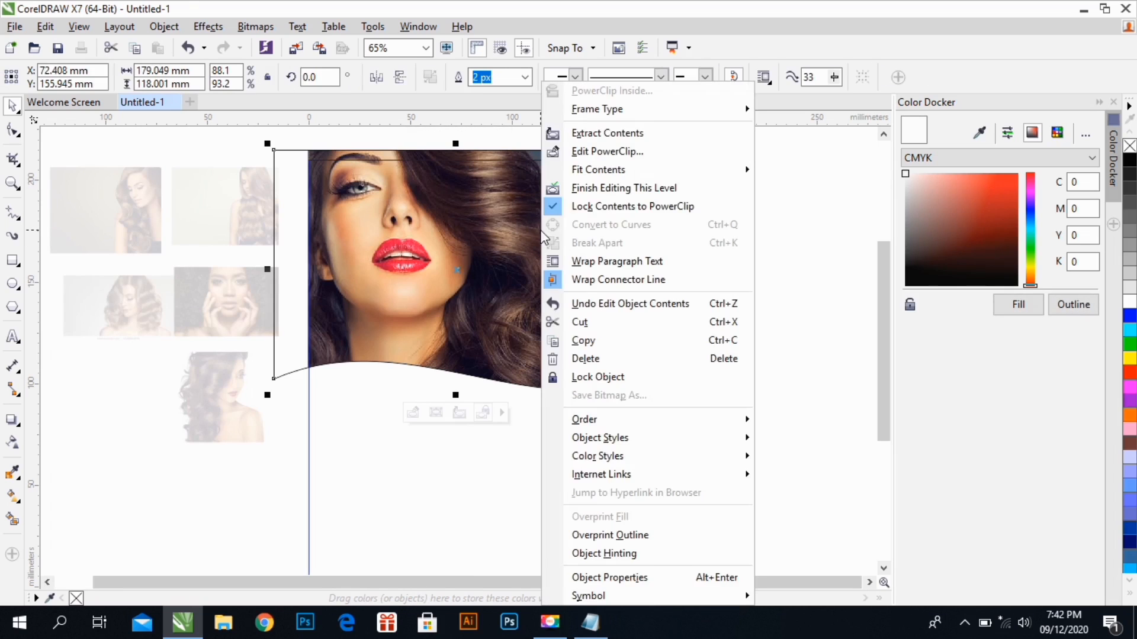
pyautogui.click(569, 187)
pyautogui.click(655, 220)
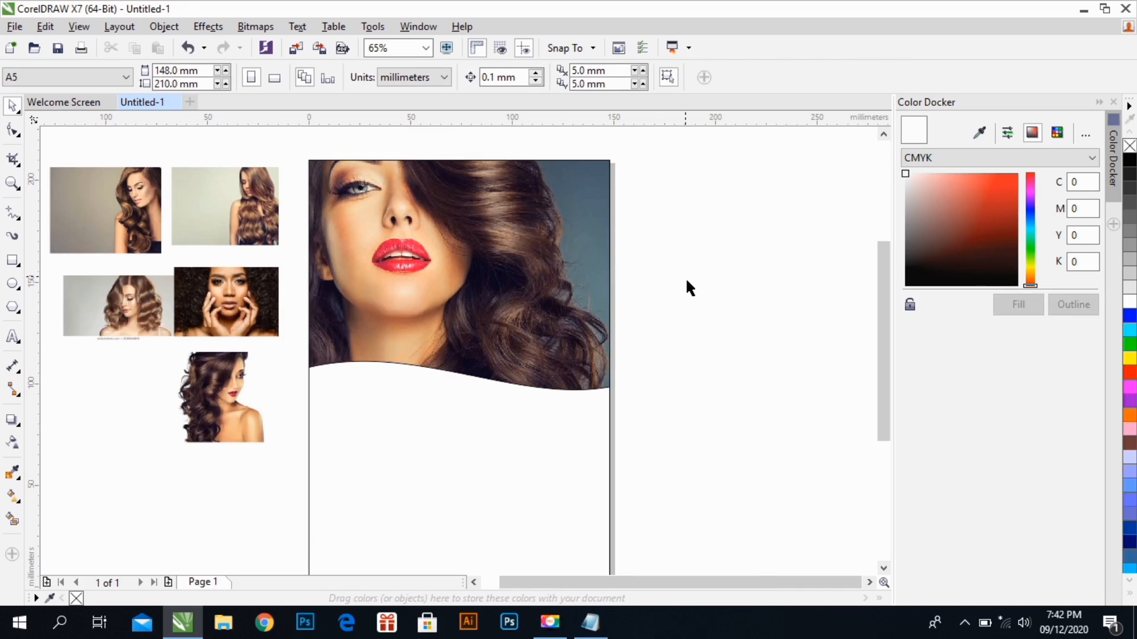
# Beside the page, draw a circle, resize it to about 68 mm across, and place two duplicates of it below
pyautogui.hotkey('shift', 'F4')
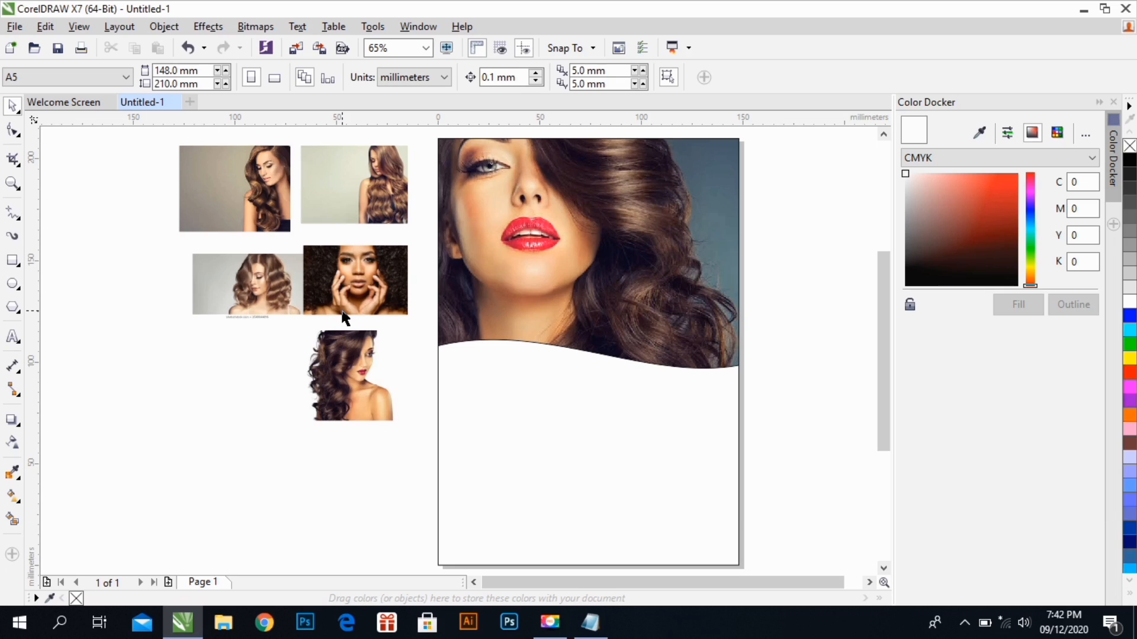
pyautogui.click(13, 284)
pyautogui.moveTo(111, 255); pyautogui.dragTo(258, 402)
pyautogui.click(12, 105)
pyautogui.moveTo(177, 353); pyautogui.dragTo(152, 329)
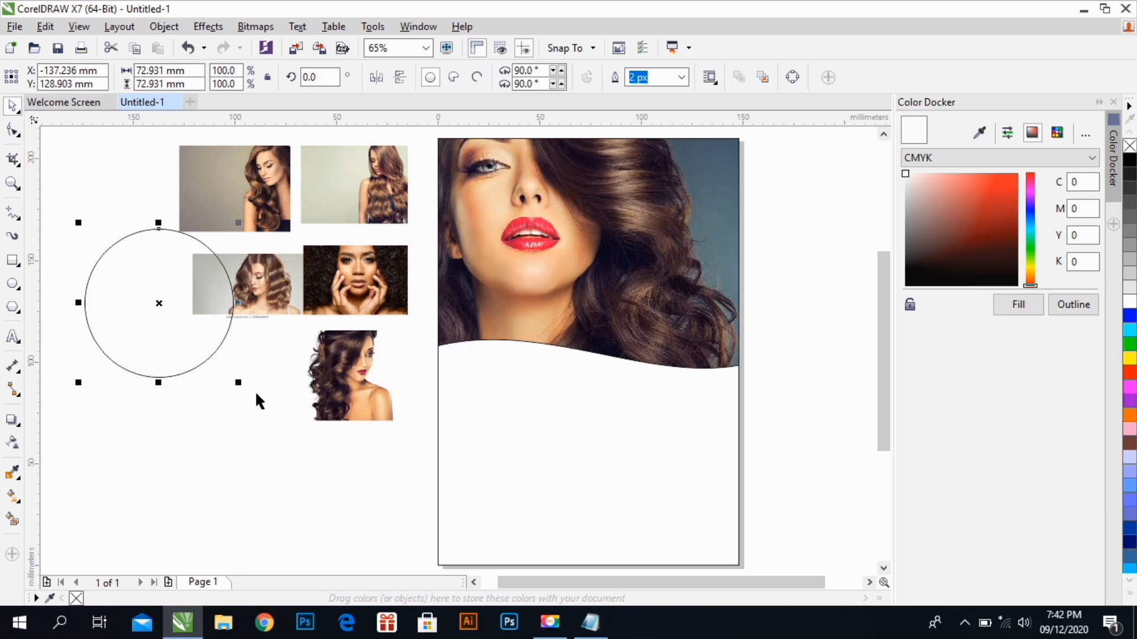
pyautogui.moveTo(238, 384); pyautogui.dragTo(228, 373)
pyautogui.moveTo(184, 314); pyautogui.dragTo(323, 452)
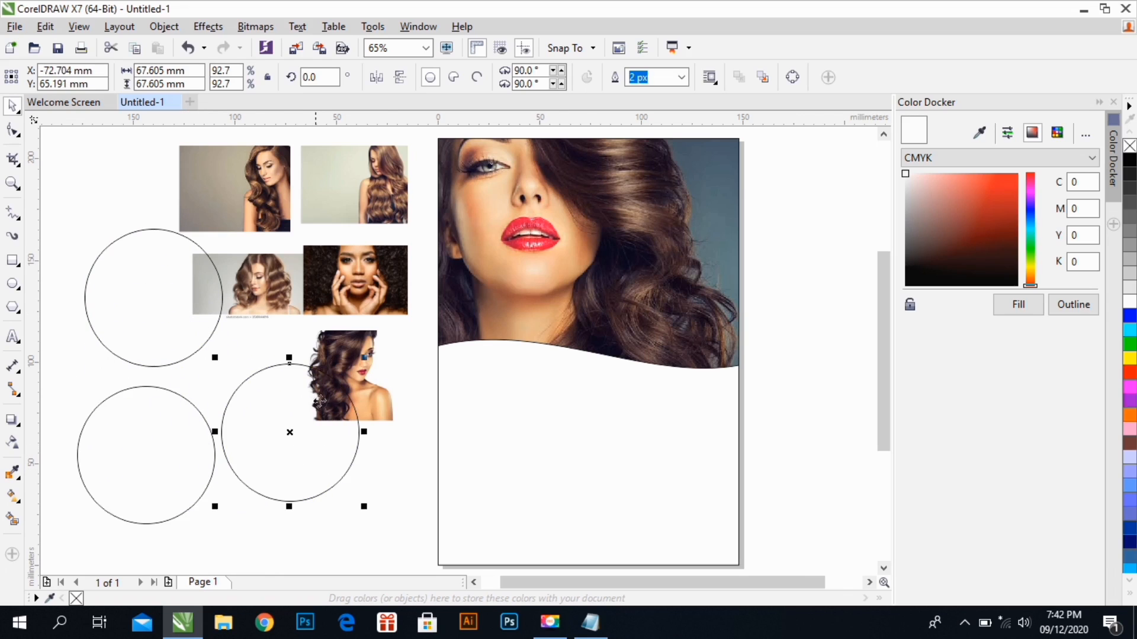
pyautogui.click(382, 353)
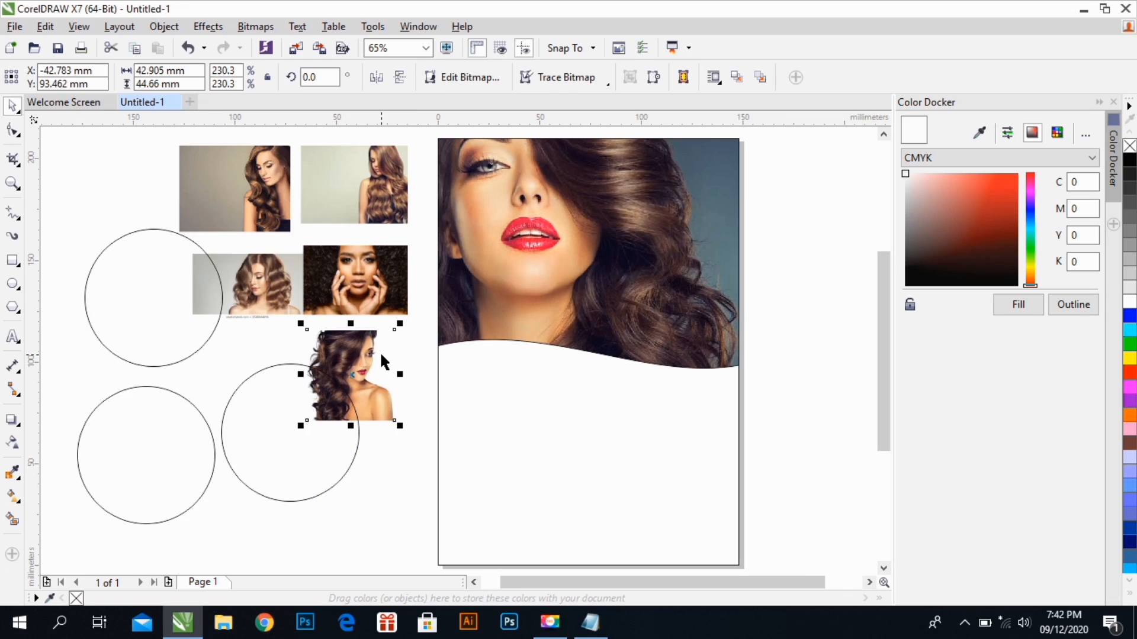
pyautogui.press('Delete')
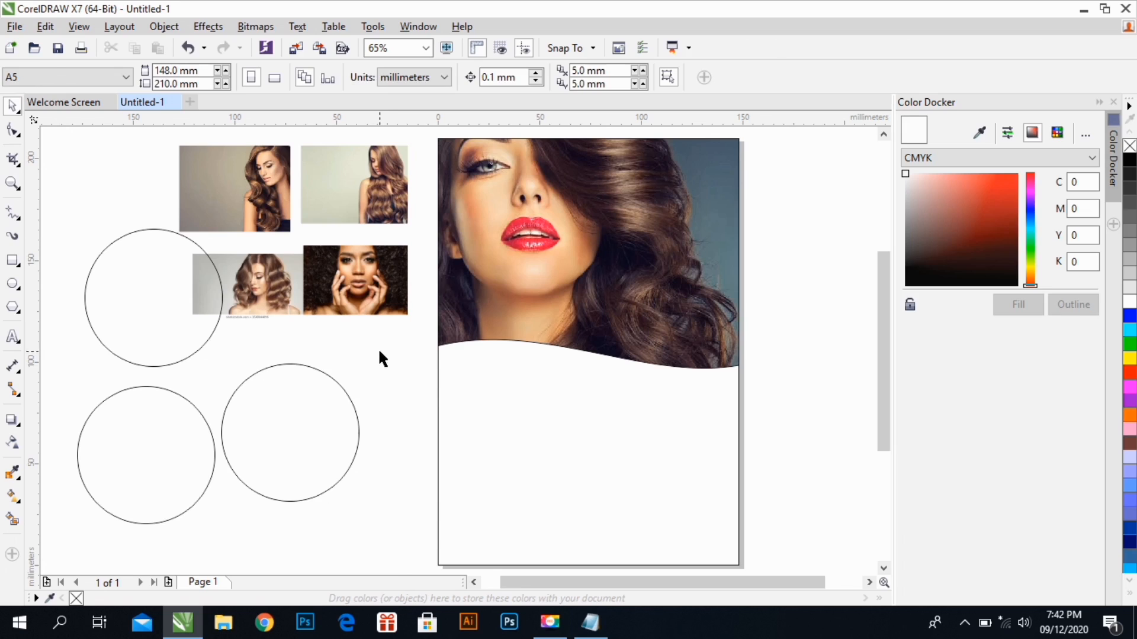
pyautogui.hotkey('ctrl', 'z')
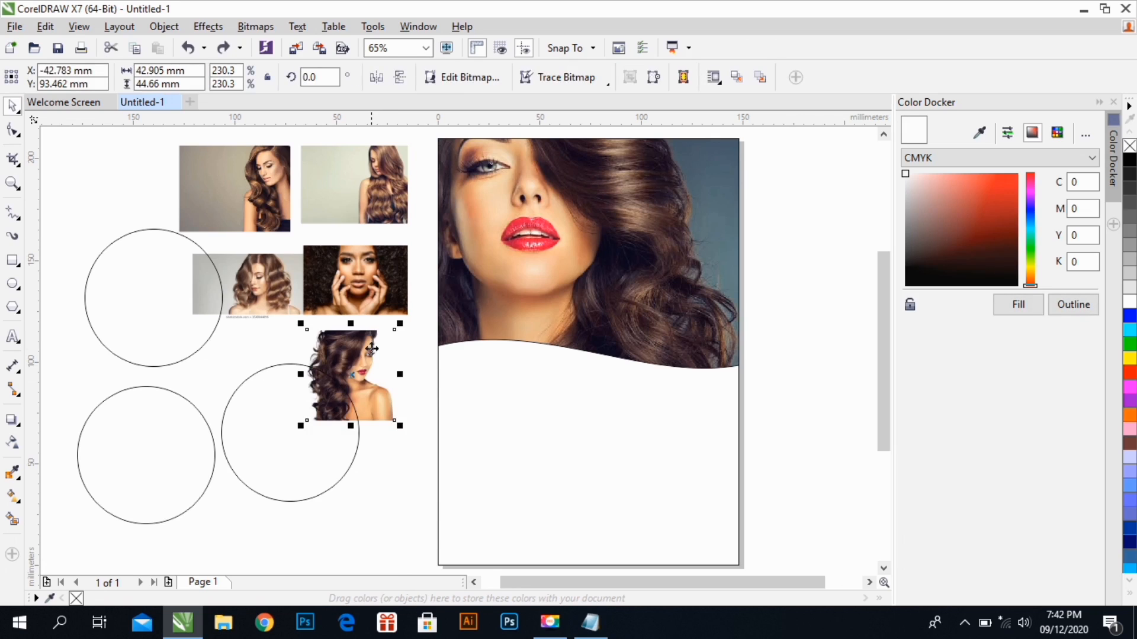
# Move up the photo of the dark-haired woman on white, enlarge it to about 109 x 113 mm, and PowerClip it inside the upper circle
pyautogui.moveTo(371, 347); pyautogui.dragTo(408, 192)
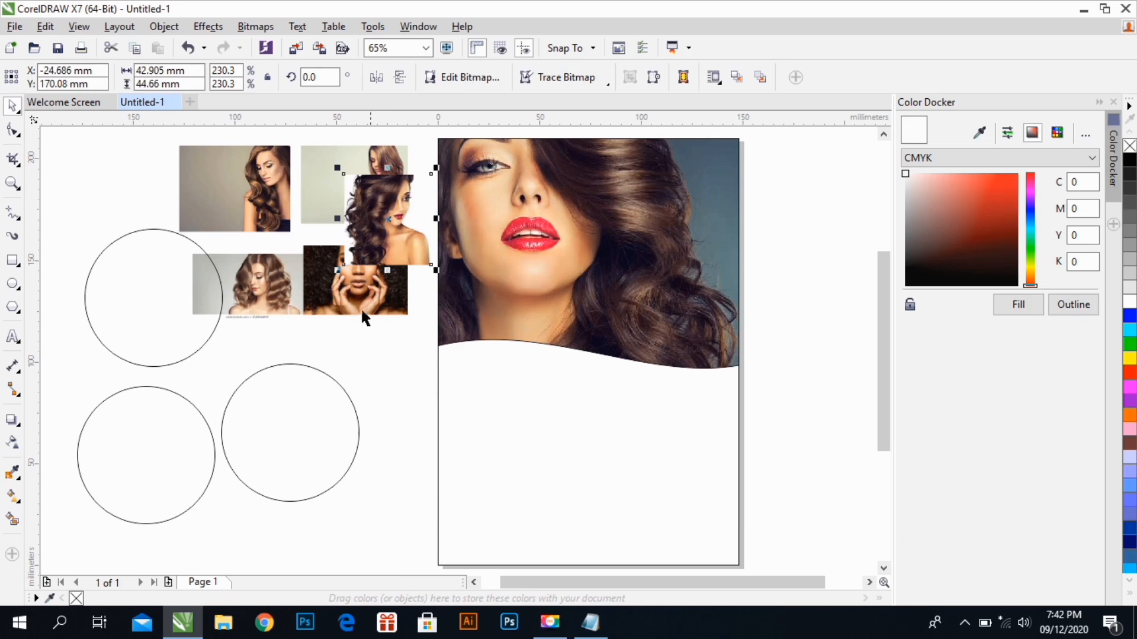
pyautogui.moveTo(337, 269); pyautogui.dragTo(204, 408)
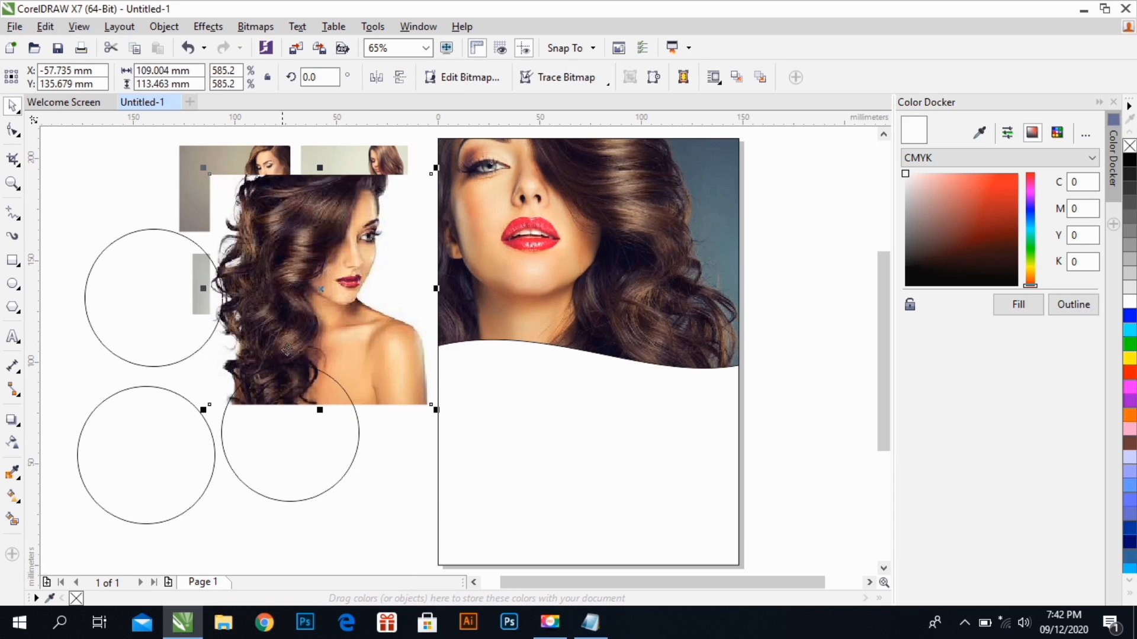
pyautogui.rightClick(289, 348)
pyautogui.click(360, 146)
pyautogui.click(135, 266)
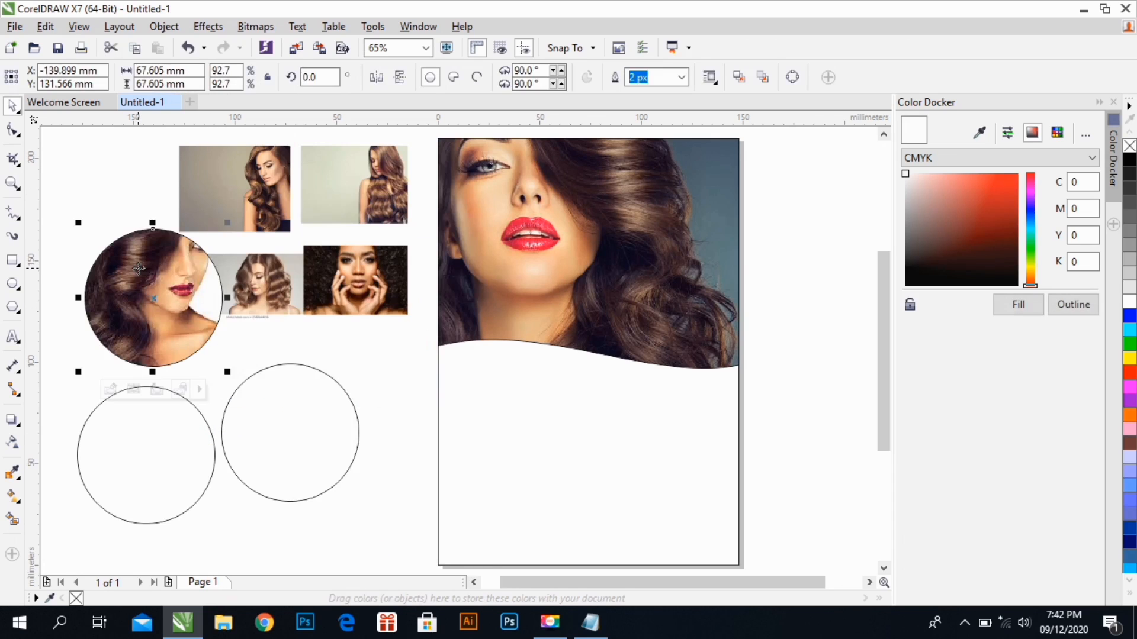
# Inside the upper circle's PowerClip, shrink the photo to about 72 x 75 mm, reposition it to fill the circle, and finish editing
pyautogui.keyDown('ctrl'); pyautogui.click(139, 273); pyautogui.keyUp('ctrl')
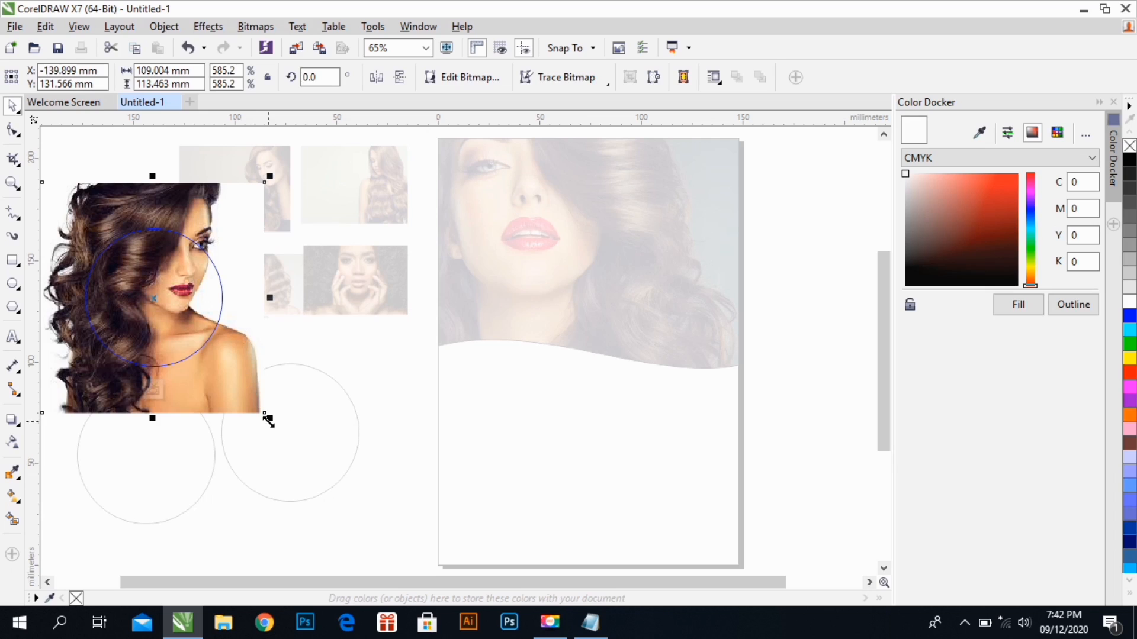
pyautogui.moveTo(271, 420); pyautogui.dragTo(234, 389)
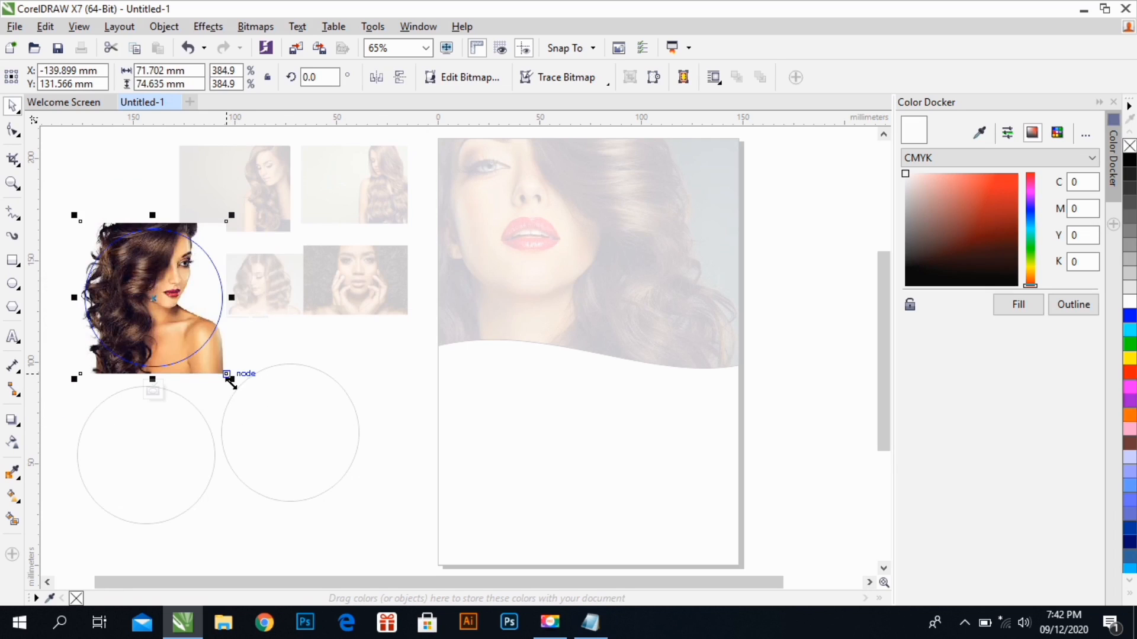
pyautogui.moveTo(195, 330); pyautogui.dragTo(194, 308)
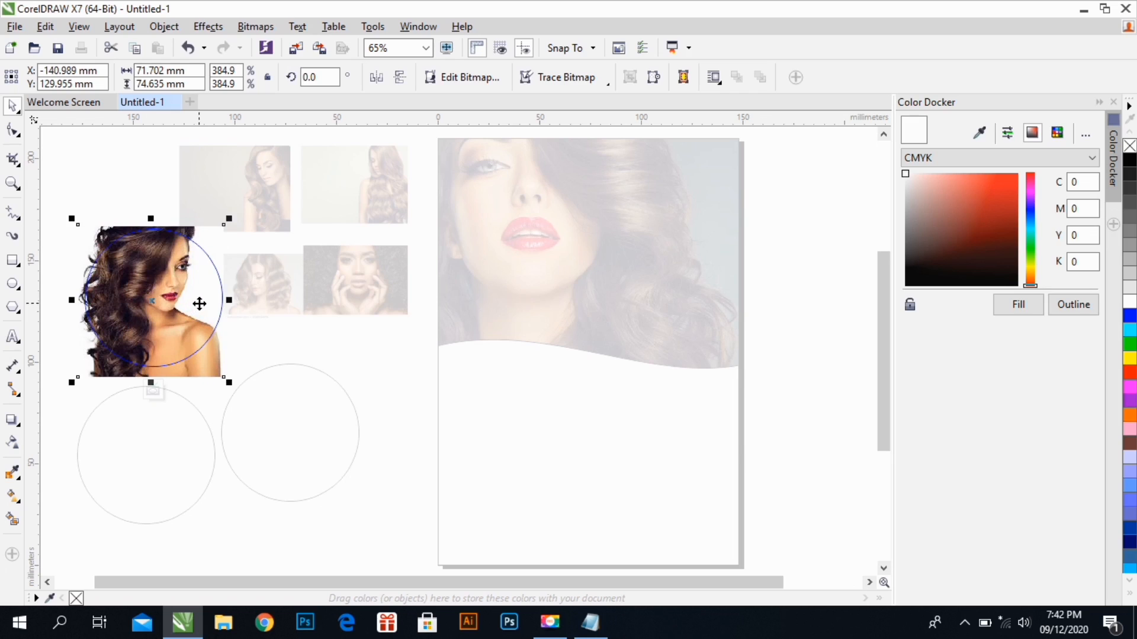
pyautogui.rightClick(199, 303)
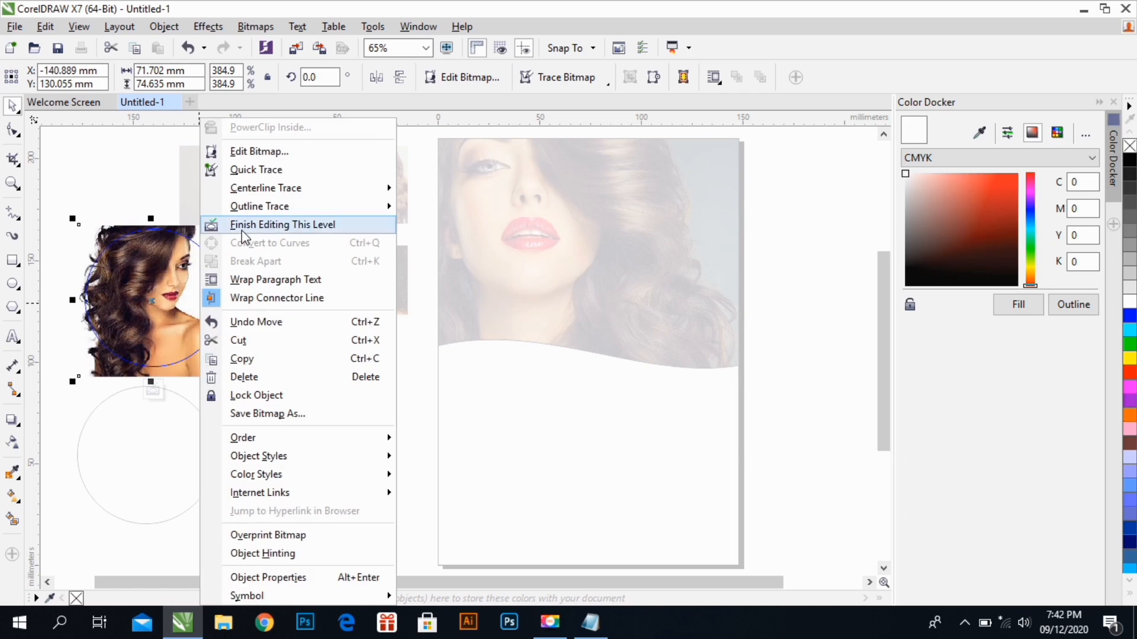
pyautogui.click(243, 226)
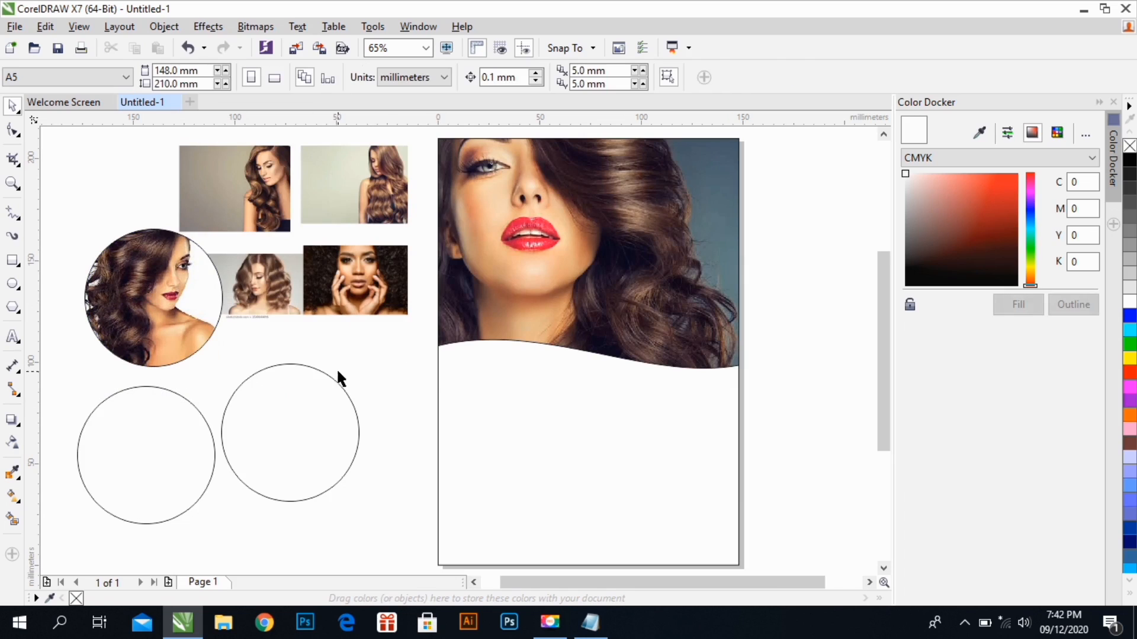
# PowerClip the photo of the woman looking down against a grey-brown background inside the lower circle nearer the page
pyautogui.click(272, 188)
pyautogui.rightClick(272, 188)
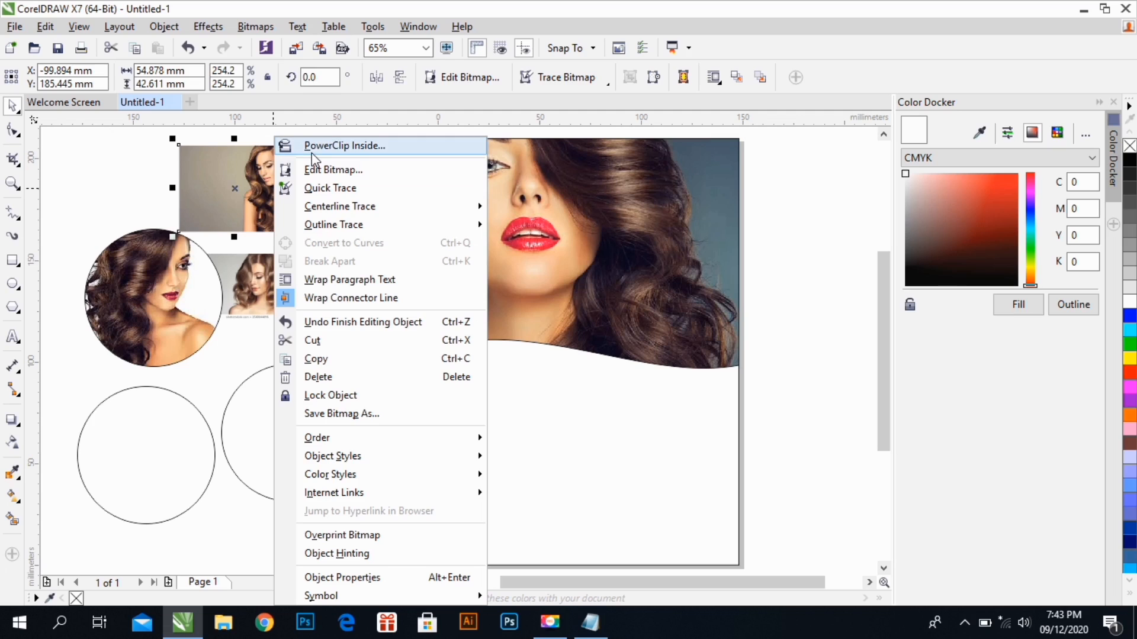
pyautogui.click(312, 153)
pyautogui.click(230, 411)
# Open that circle's PowerClip contents, enlarge the photo to about 92 x 72 mm, and position the woman within the circle
pyautogui.doubleClick(244, 414)
pyautogui.click(243, 416)
pyautogui.moveTo(242, 415); pyautogui.dragTo(217, 378)
pyautogui.moveTo(324, 443); pyautogui.dragTo(396, 498)
pyautogui.moveTo(382, 460); pyautogui.dragTo(342, 463)
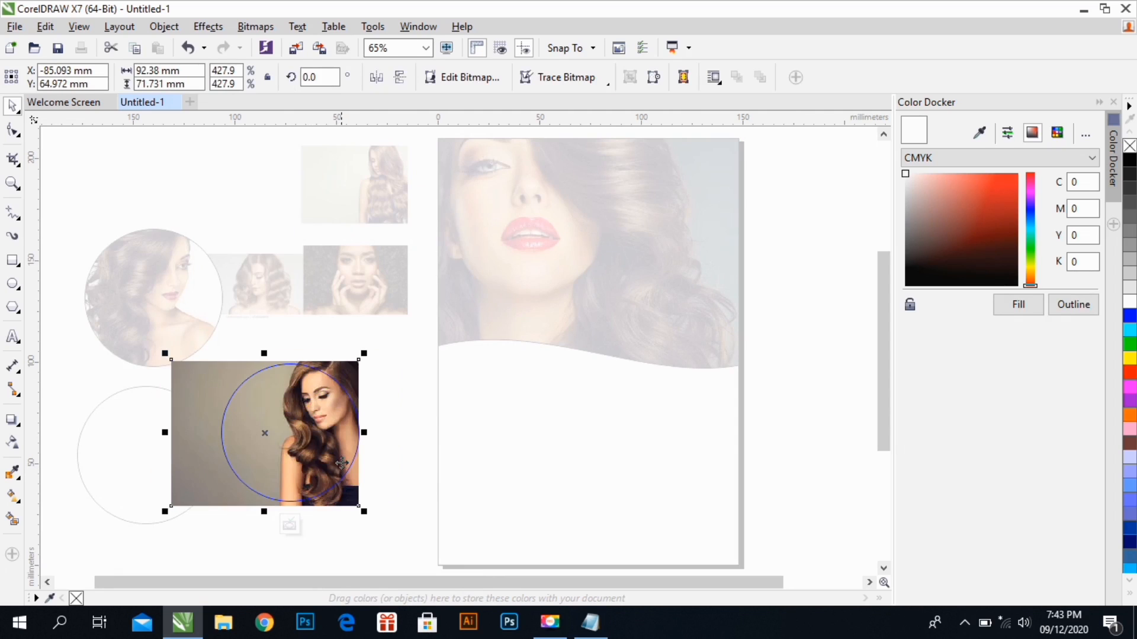
pyautogui.press('Right')
pyautogui.press('Right')
pyautogui.press('Right')
pyautogui.press('Right')
pyautogui.press('Right')
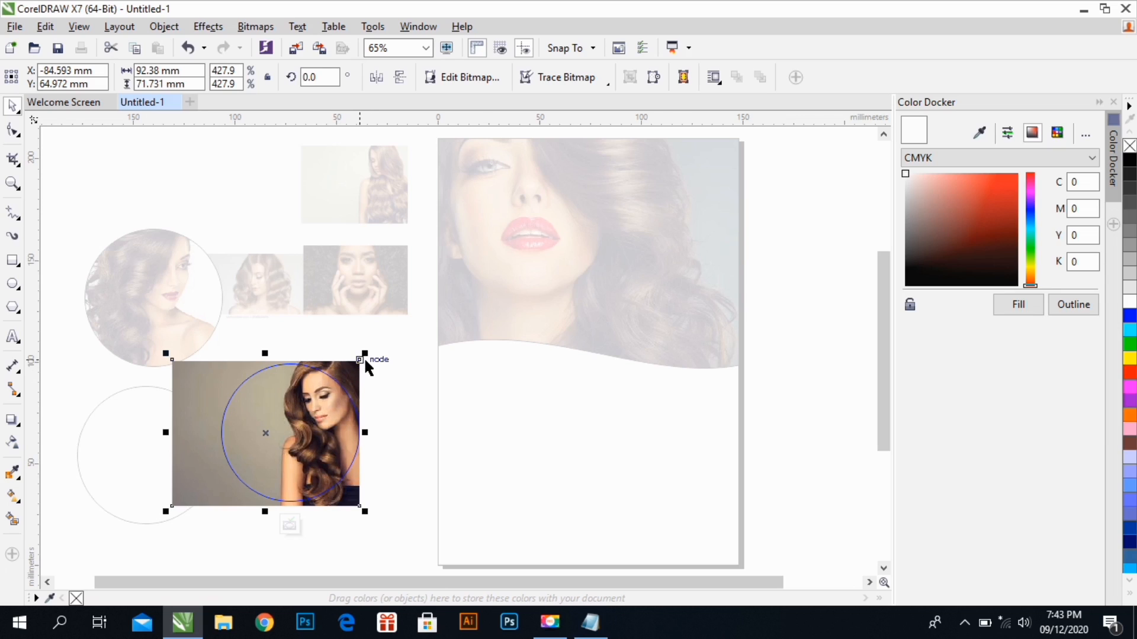
# Resize the clipped photo to about 90 x 70 mm, shift it slightly to the right, and finish editing the PowerClip
pyautogui.moveTo(364, 360); pyautogui.dragTo(361, 356)
pyautogui.moveTo(338, 452); pyautogui.dragTo(345, 448)
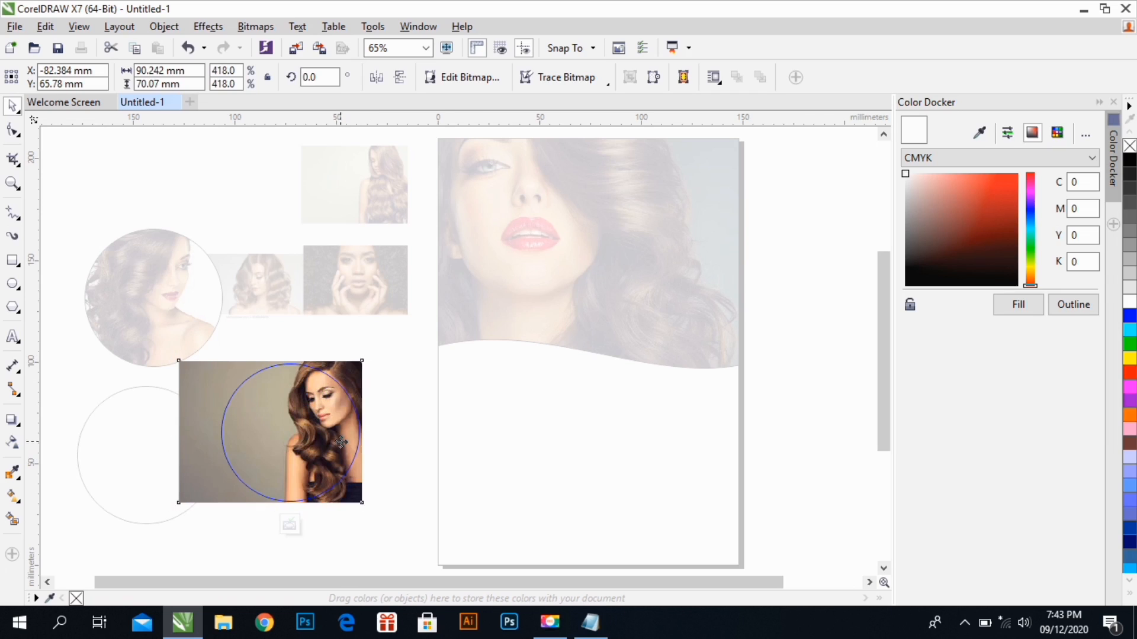
pyautogui.click(342, 439)
pyautogui.rightClick(341, 428)
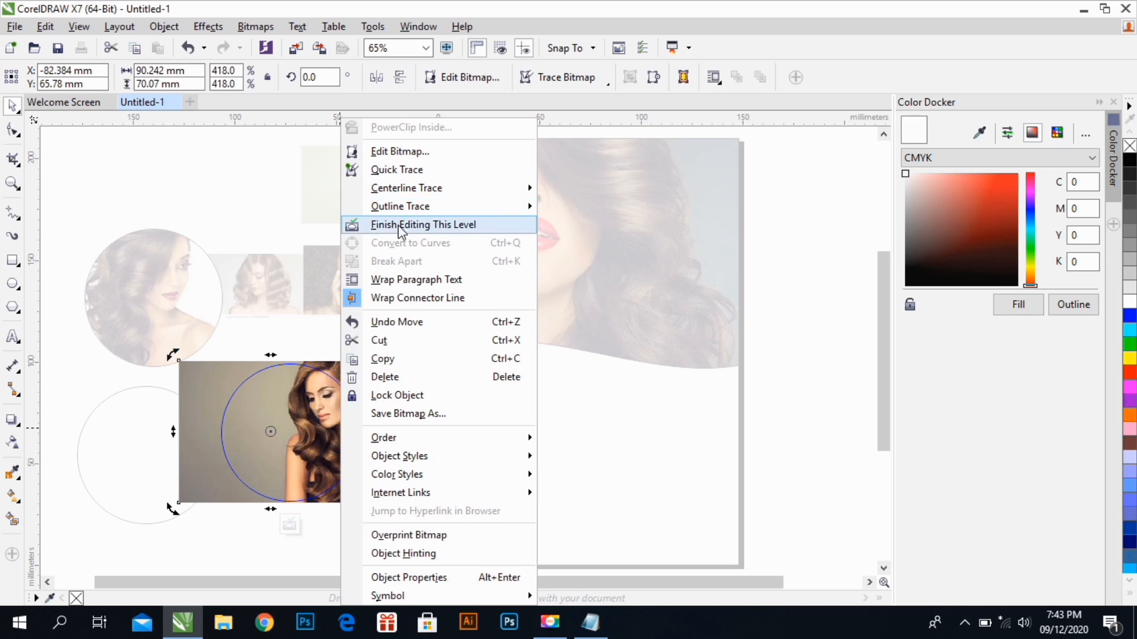
pyautogui.click(404, 225)
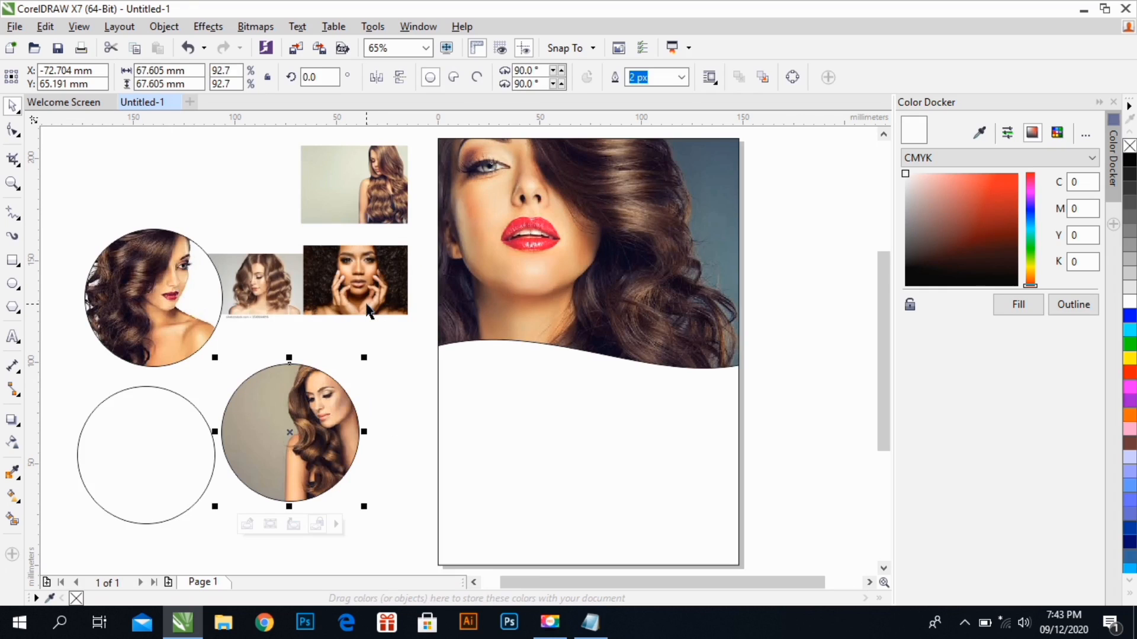
pyautogui.click(368, 311)
pyautogui.rightClick(380, 288)
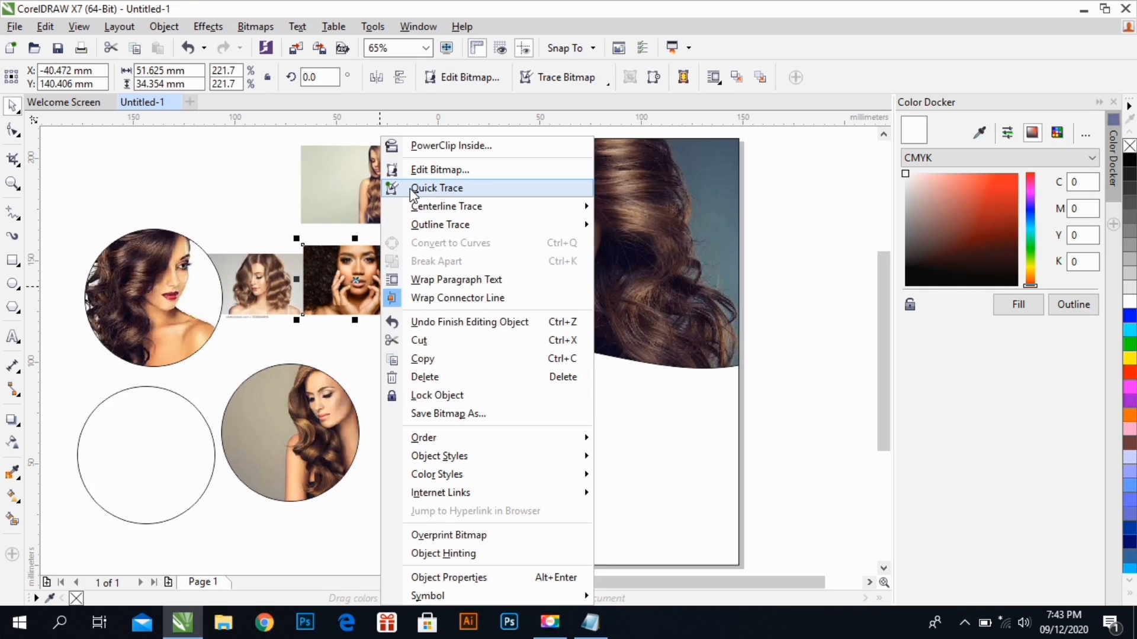
pyautogui.press('Escape')
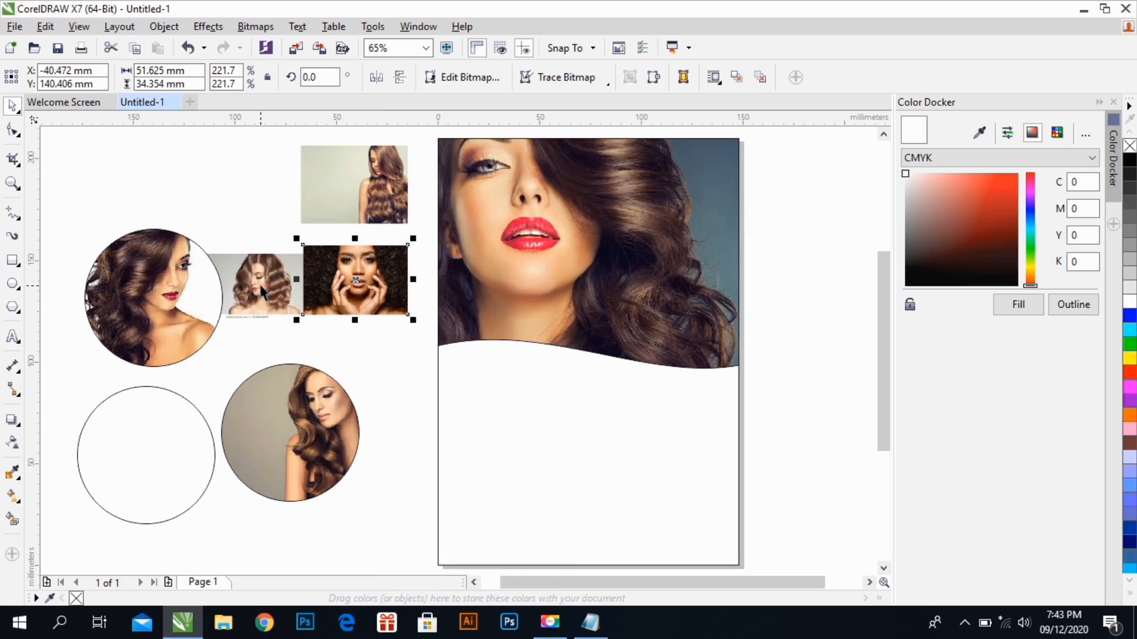
# Delete the photo of the long-haired woman on the pale green background
pyautogui.click(263, 291)
pyautogui.click(350, 187)
pyautogui.press('Delete')
# PowerClip the photo of the curly-haired woman holding her face inside the remaining empty circle
pyautogui.click(359, 294)
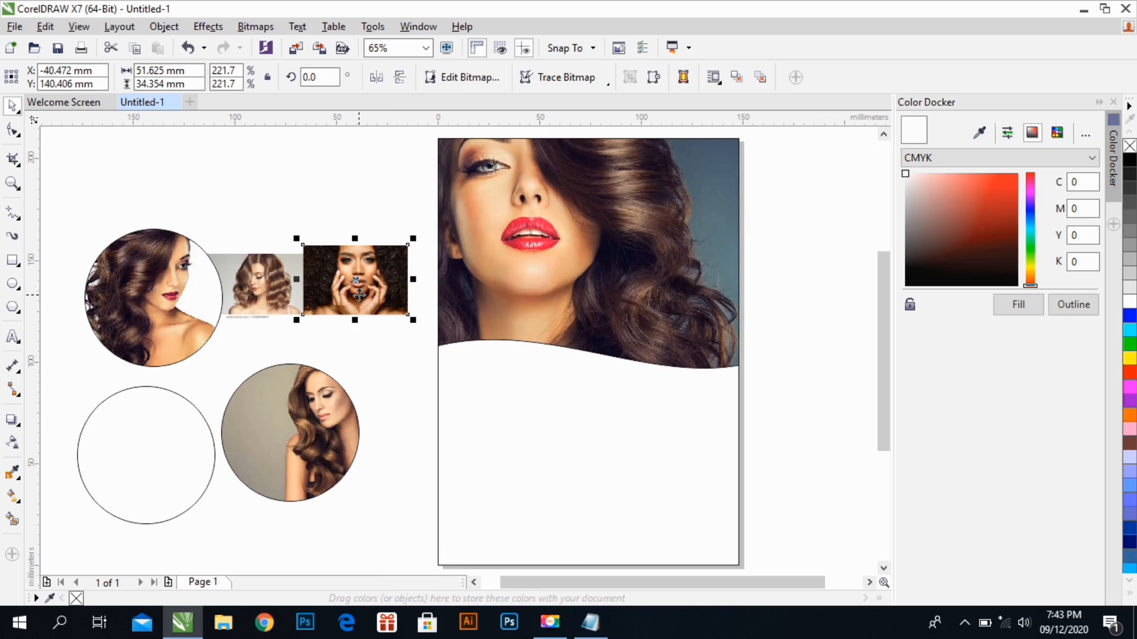
pyautogui.rightClick(369, 265)
pyautogui.click(435, 146)
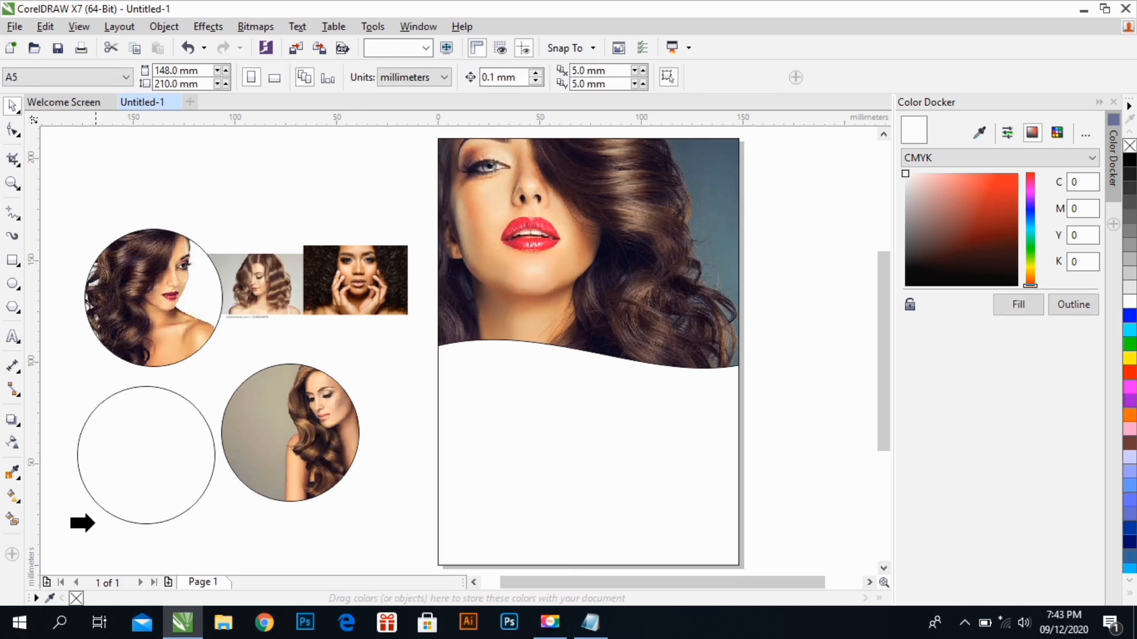
pyautogui.click(108, 511)
# Inside that PowerClip, enlarge the photo to about 108 x 72 mm, center the face in the circle, and finish editing
pyautogui.doubleClick(152, 467)
pyautogui.moveTo(153, 467); pyautogui.dragTo(242, 503)
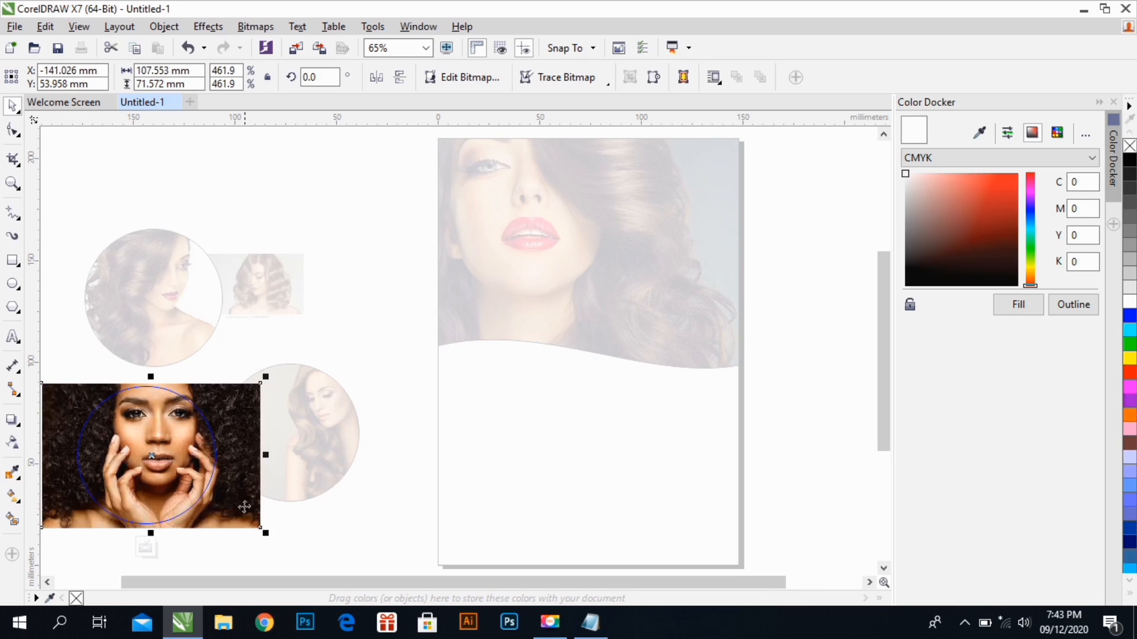
pyautogui.click(241, 502)
pyautogui.rightClick(233, 480)
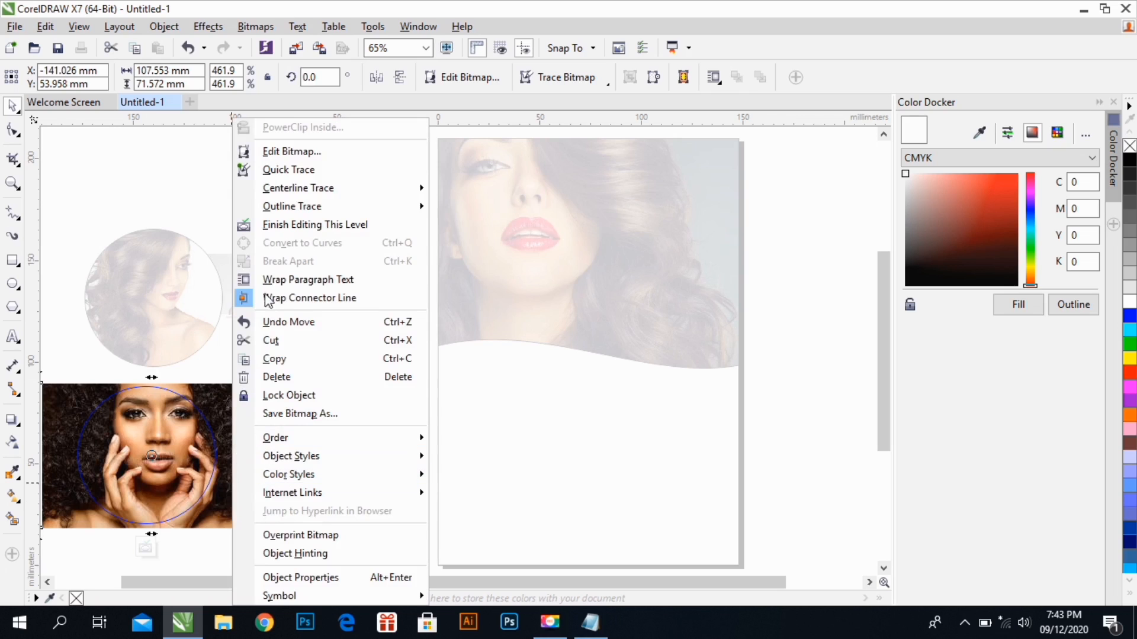
pyautogui.click(278, 226)
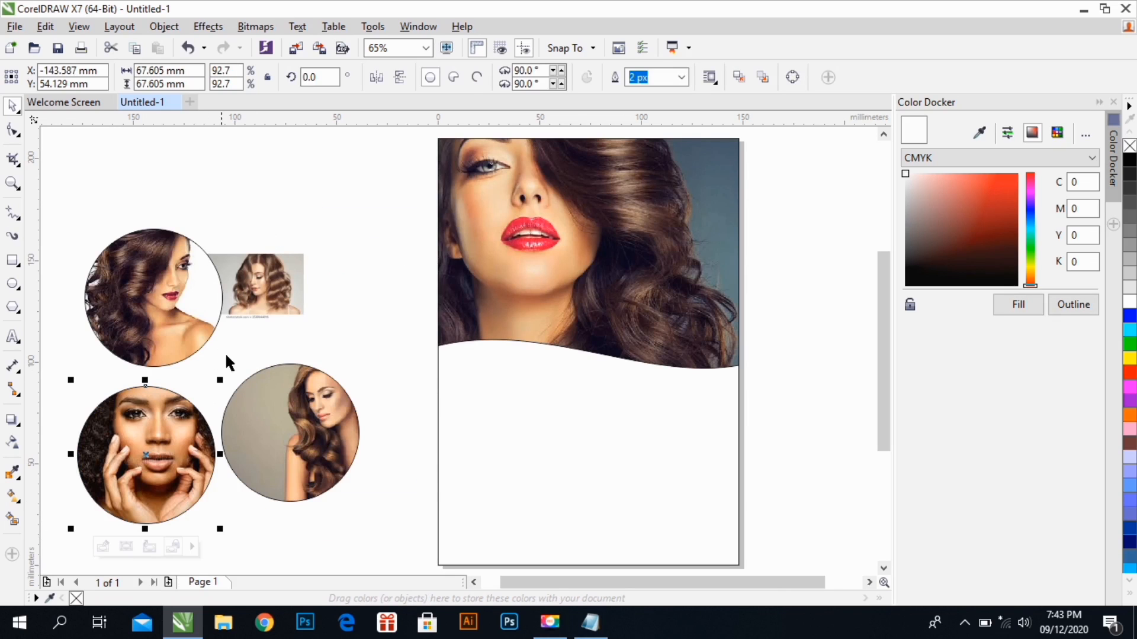
# Delete the last unclipped photo, the woman with wavy shoulder-length hair, from beside the page
pyautogui.click(232, 361)
pyautogui.moveTo(251, 318); pyautogui.dragTo(302, 259)
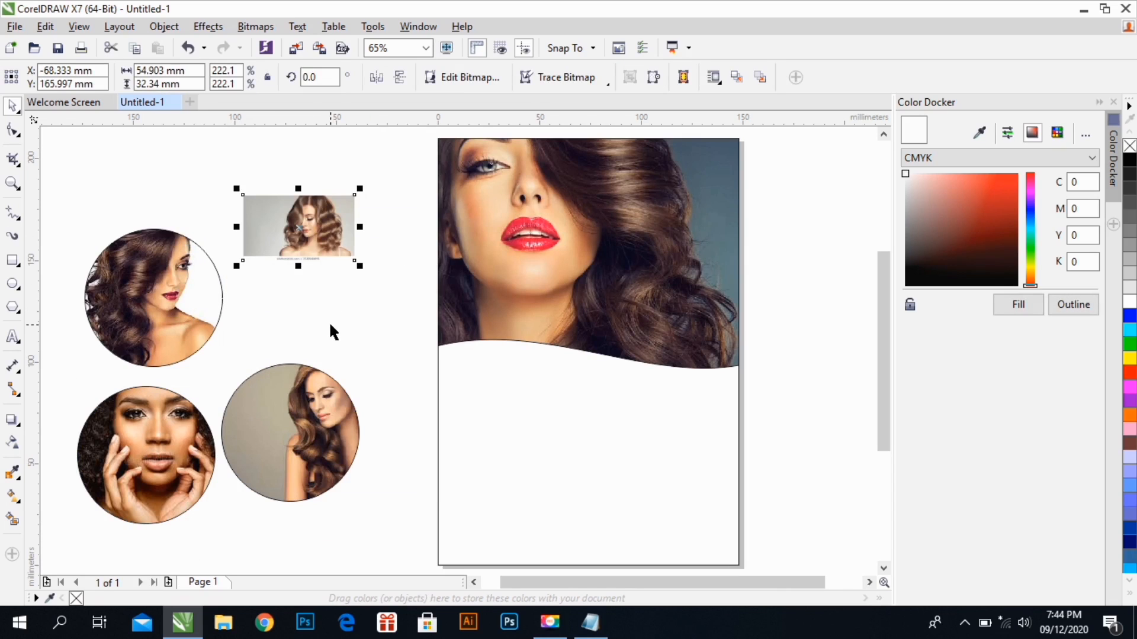
pyautogui.press('Delete')
# Arrange the three photo circles in a tight triangular cluster, with the curly-haired woman's circle at the upper right
pyautogui.click(168, 444)
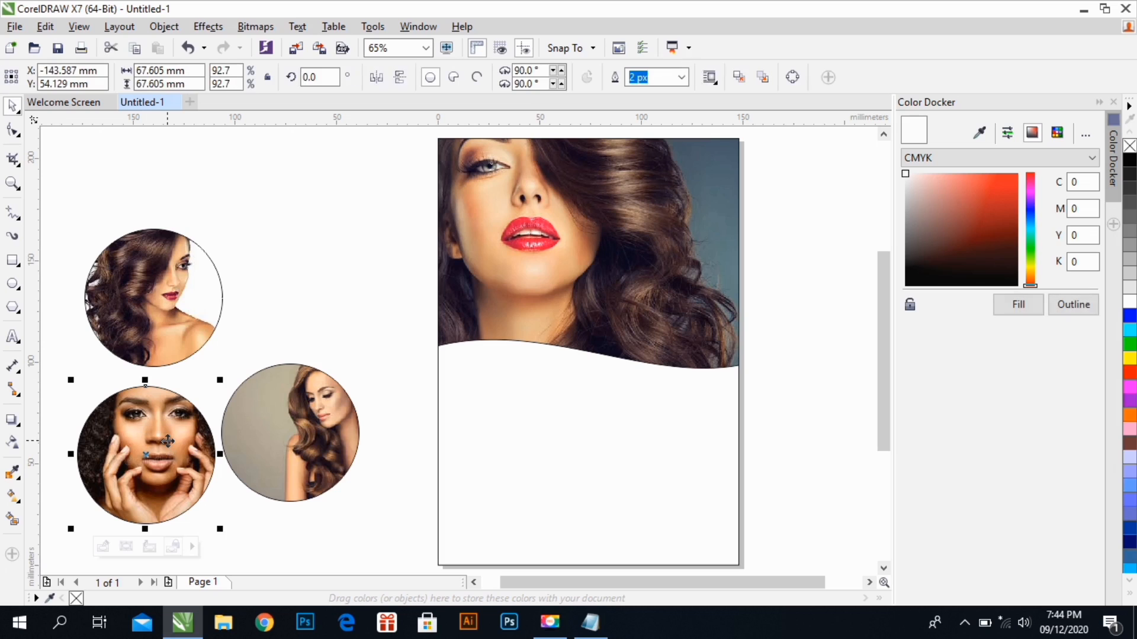
pyautogui.moveTo(167, 439); pyautogui.dragTo(328, 249)
pyautogui.moveTo(288, 431); pyautogui.dragTo(274, 399)
pyautogui.moveTo(203, 327); pyautogui.dragTo(196, 284)
pyautogui.hotkey('ctrl', 'z')
pyautogui.click(187, 297)
# Scale all three photo circles together about their center to about 84 mm overall, and deselect them
pyautogui.moveTo(80, 173); pyautogui.dragTo(409, 480)
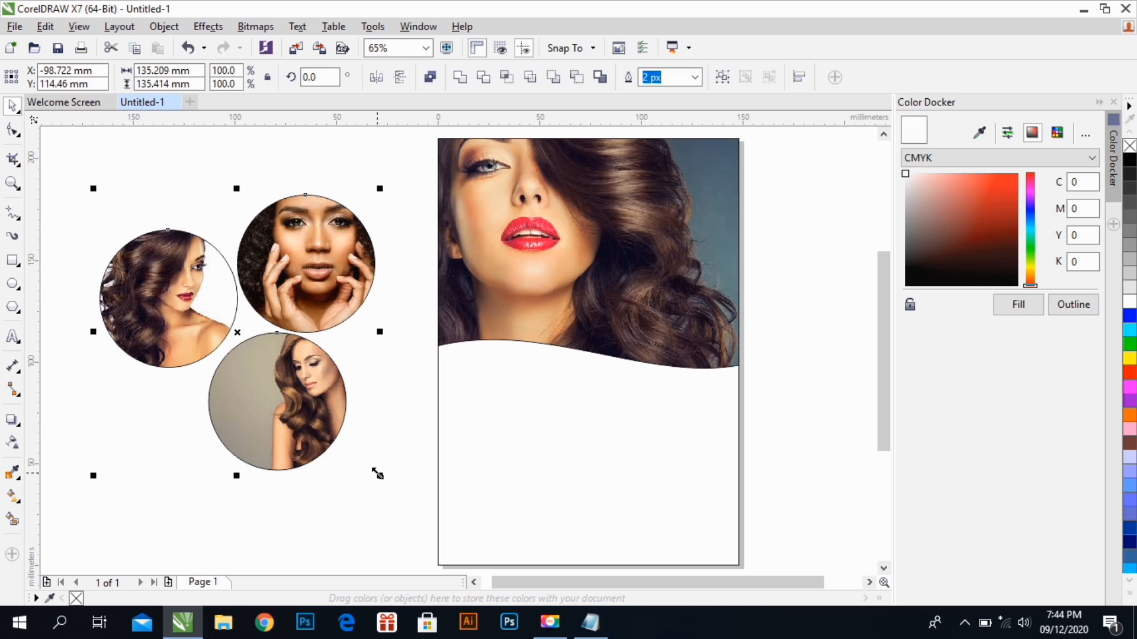
pyautogui.moveTo(381, 478); pyautogui.dragTo(328, 424)
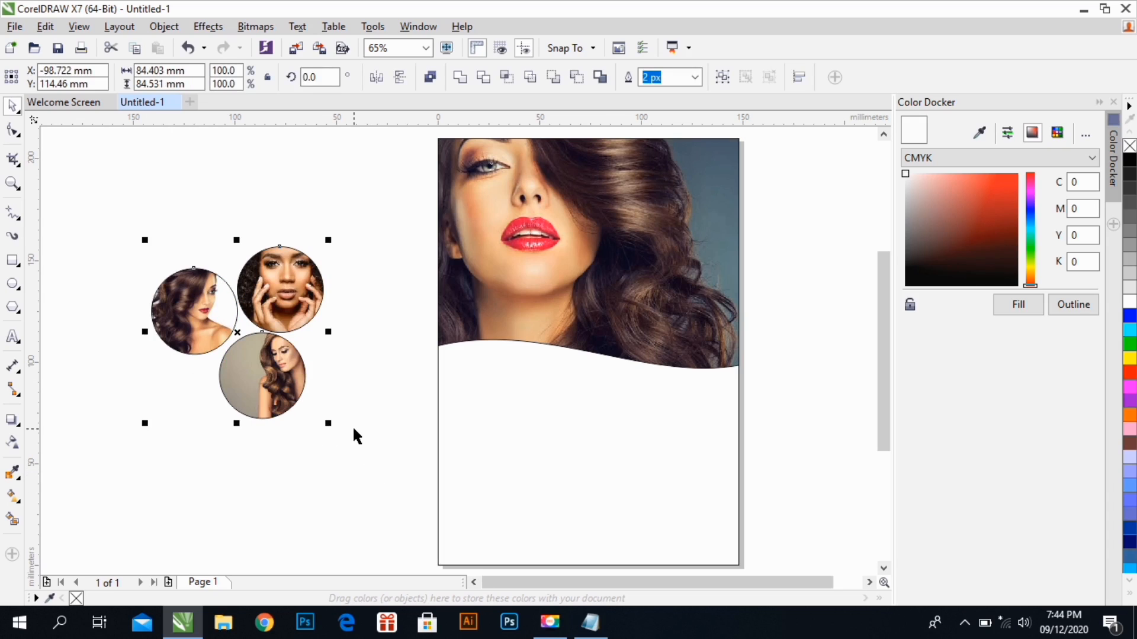
pyautogui.click(353, 436)
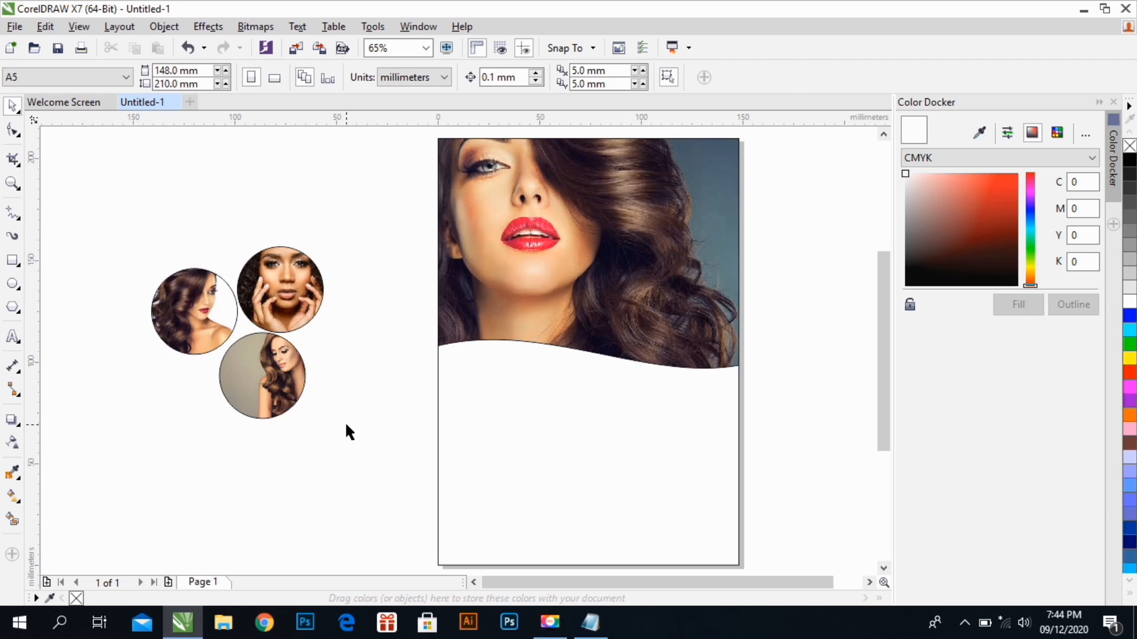
# Draw a rectangle about 140 x 25 mm above the photo circles and PowerClip it inside the A5 page frame
pyautogui.click(477, 449)
pyautogui.click(379, 435)
pyautogui.click(13, 261)
pyautogui.moveTo(123, 184)
pyautogui.mouseDown()
pyautogui.moveTo(343, 223)
pyautogui.moveTo(416, 251)
pyautogui.moveTo(408, 235)
pyautogui.mouseUp()
pyautogui.click(12, 105)
pyautogui.rightClick(230, 184)
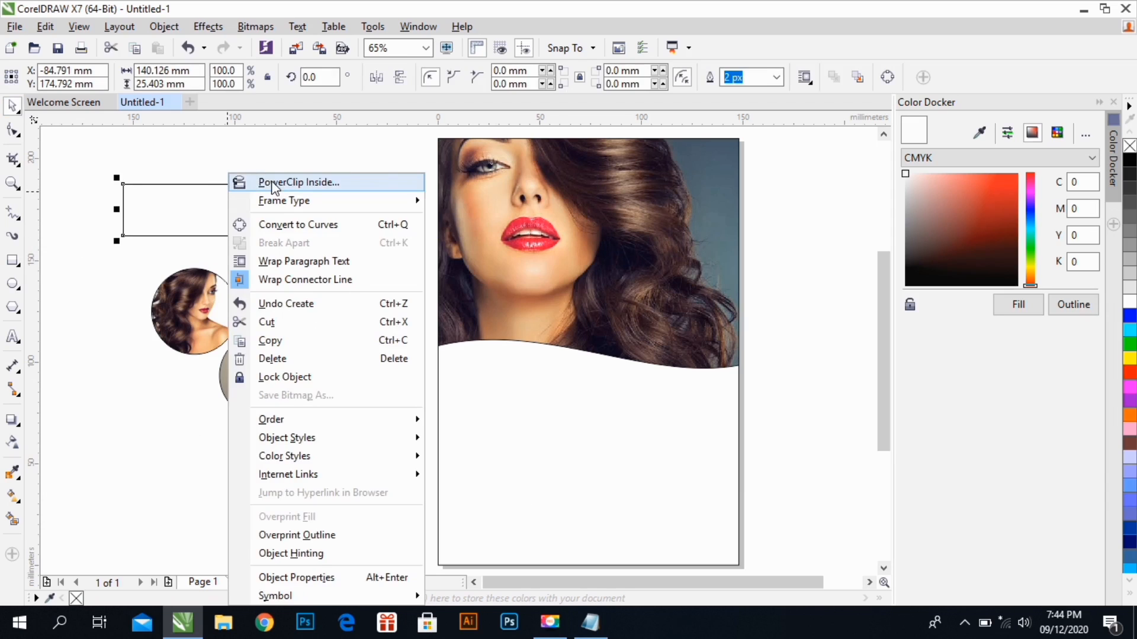
pyautogui.click(257, 180)
pyautogui.click(513, 437)
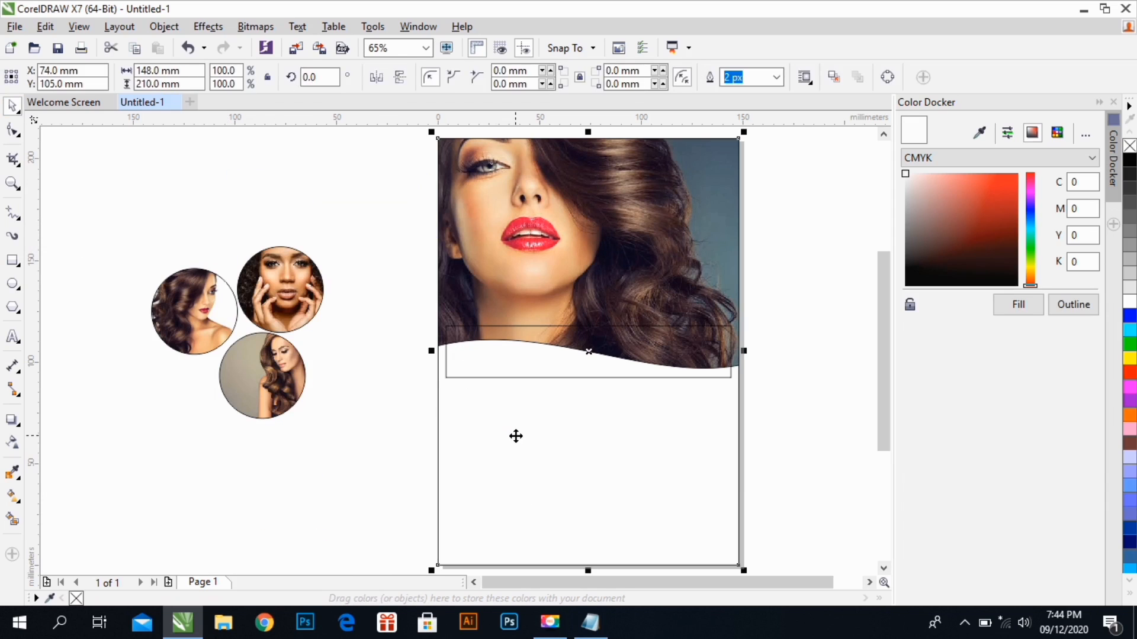
# Inside the page PowerClip, place the rectangle across the page bottom, widen it to about 156 mm, and fill it cyan without an outline
pyautogui.keyDown('ctrl'); pyautogui.click(515, 436); pyautogui.keyUp('ctrl')
pyautogui.click(520, 349)
pyautogui.moveTo(513, 355); pyautogui.dragTo(494, 549)
pyautogui.moveTo(721, 547); pyautogui.dragTo(754, 547)
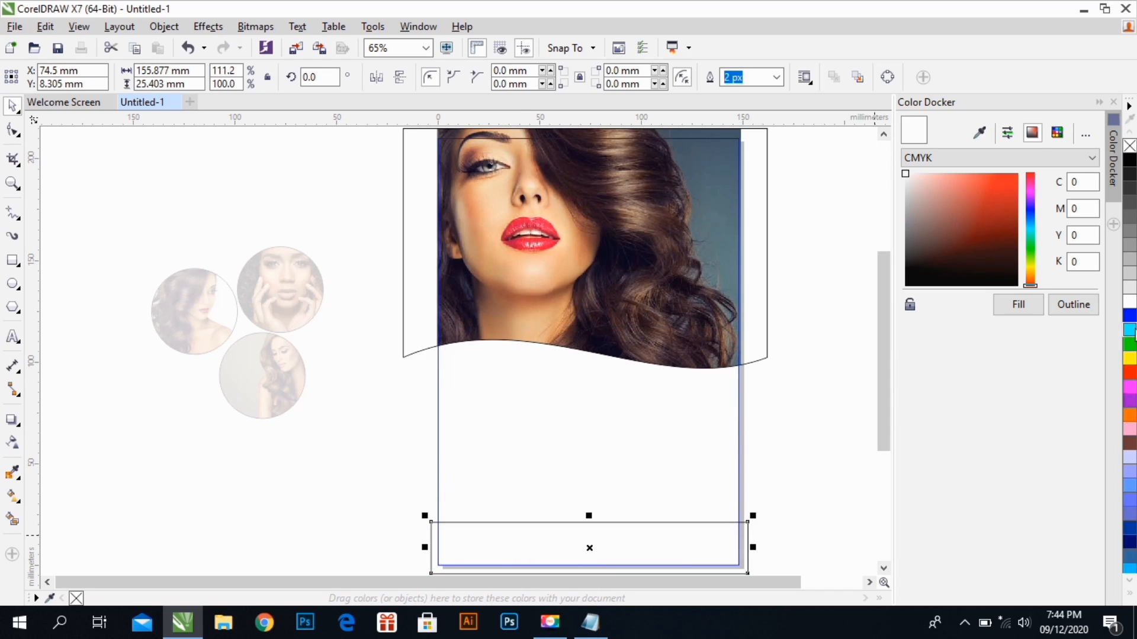
pyautogui.click(1130, 329)
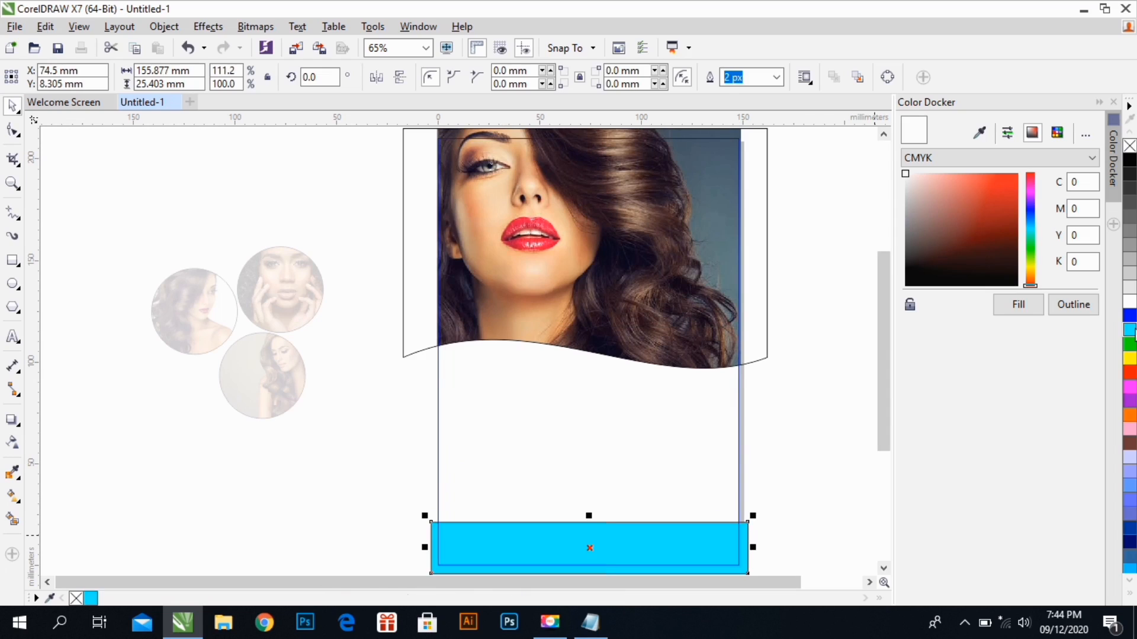
pyautogui.rightClick(1130, 145)
# Give the wave-edged photo frame a cyan outline 25 px wide, and finish editing the page PowerClip
pyautogui.click(657, 361)
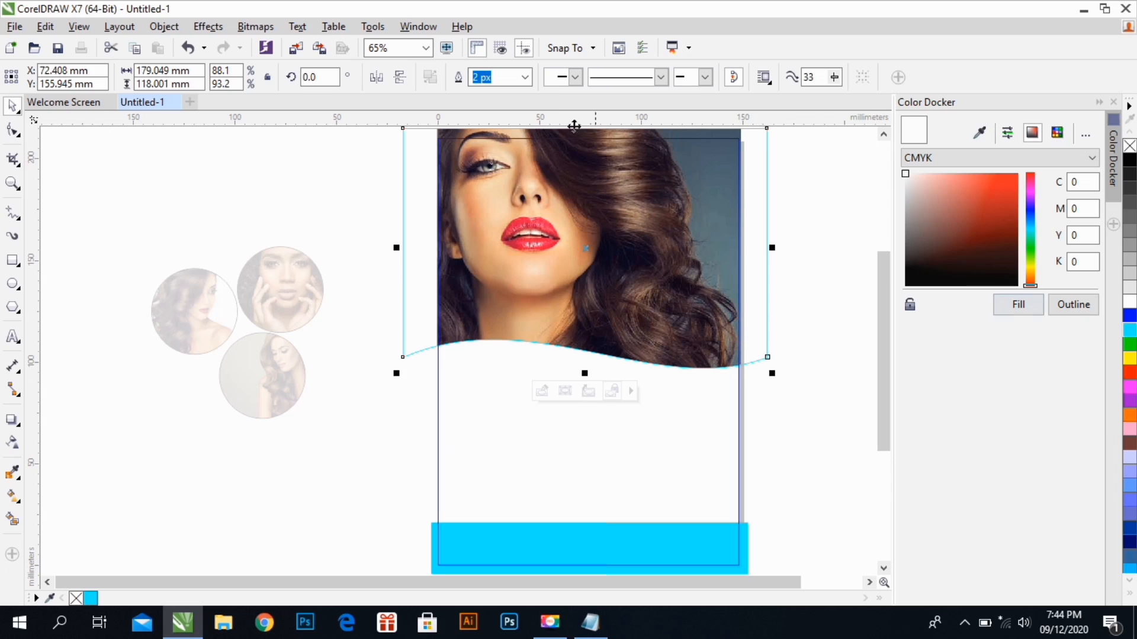
pyautogui.click(526, 78)
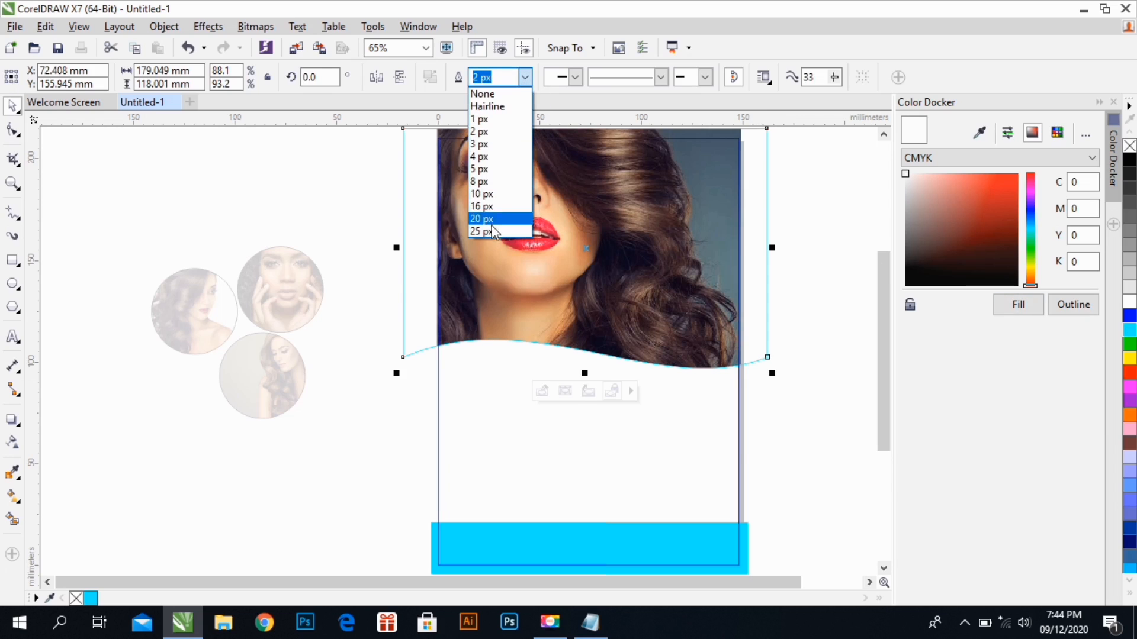
pyautogui.click(491, 231)
pyautogui.rightClick(586, 254)
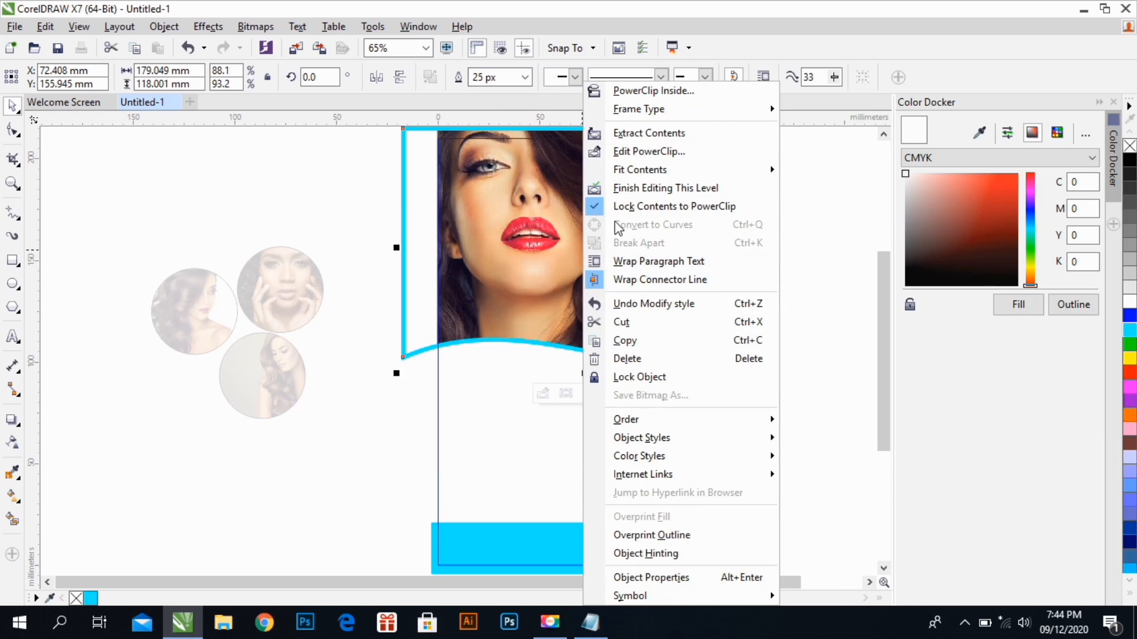
pyautogui.click(616, 189)
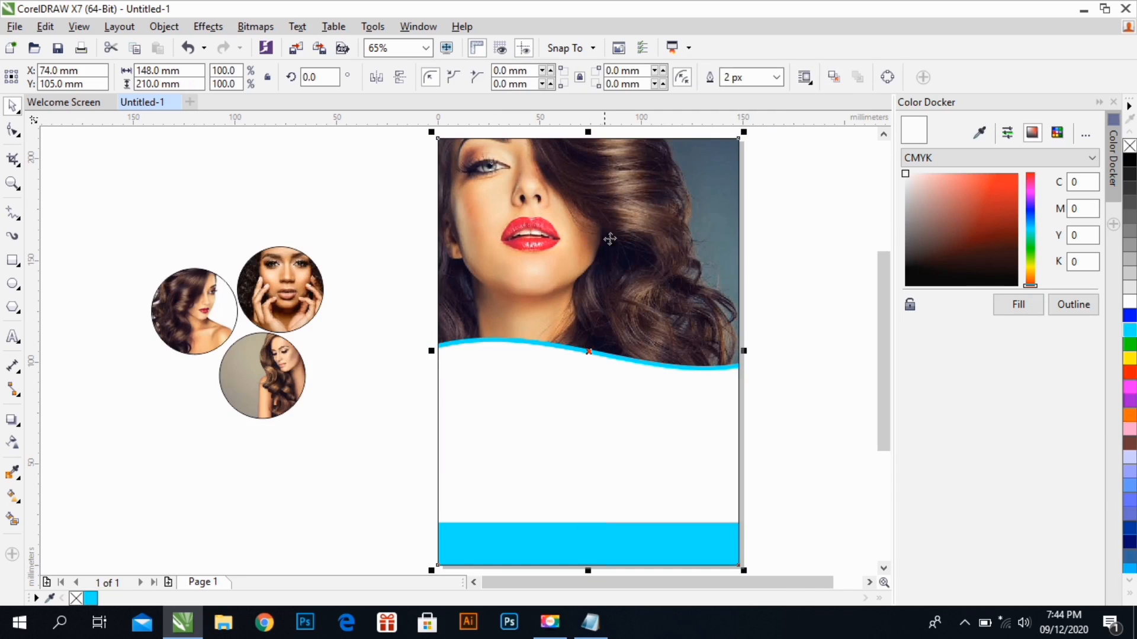
pyautogui.click(753, 364)
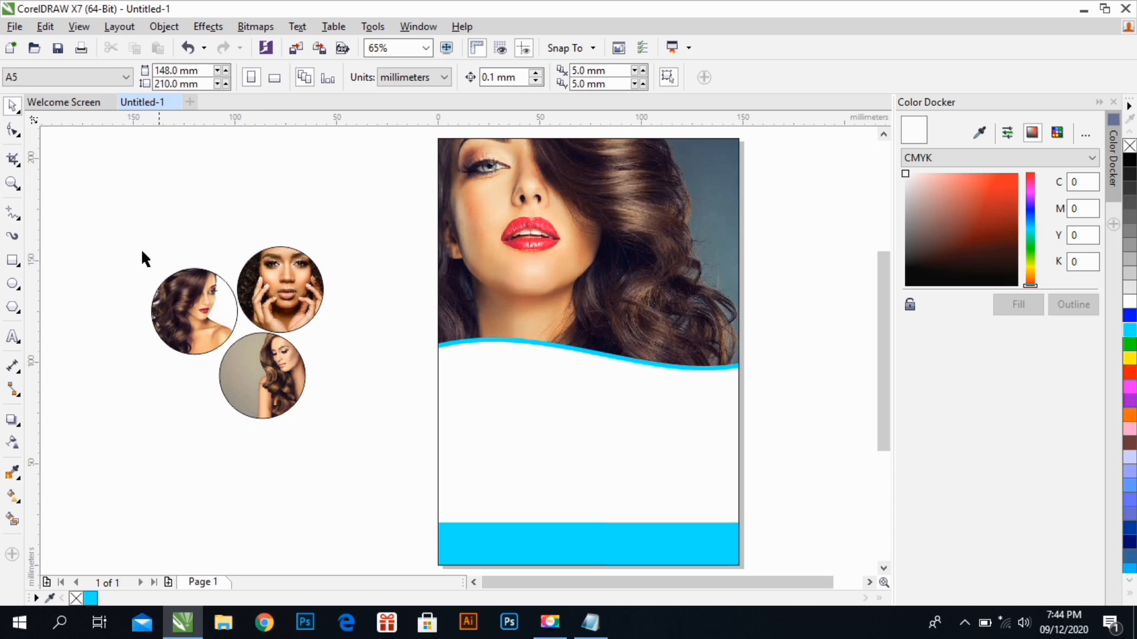
# Move the three photo circles below the wave at the page's left edge and scale them together to about 79 mm overall
pyautogui.moveTo(373, 417); pyautogui.dragTo(589, 420)
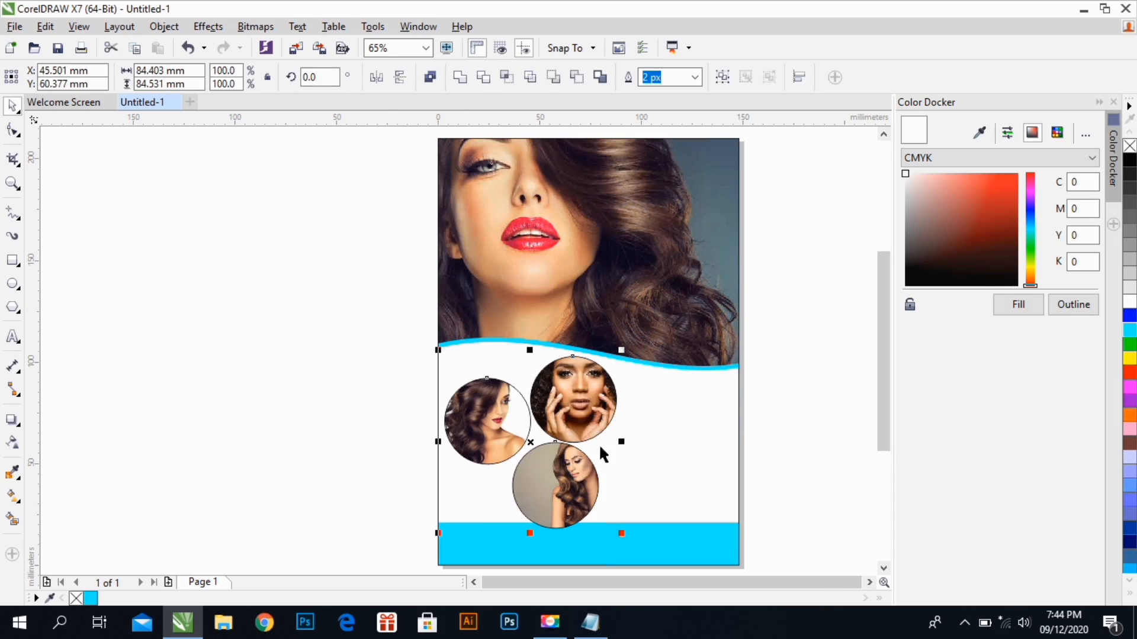
pyautogui.moveTo(620, 537); pyautogui.dragTo(612, 530)
pyautogui.moveTo(583, 489); pyautogui.dragTo(558, 485)
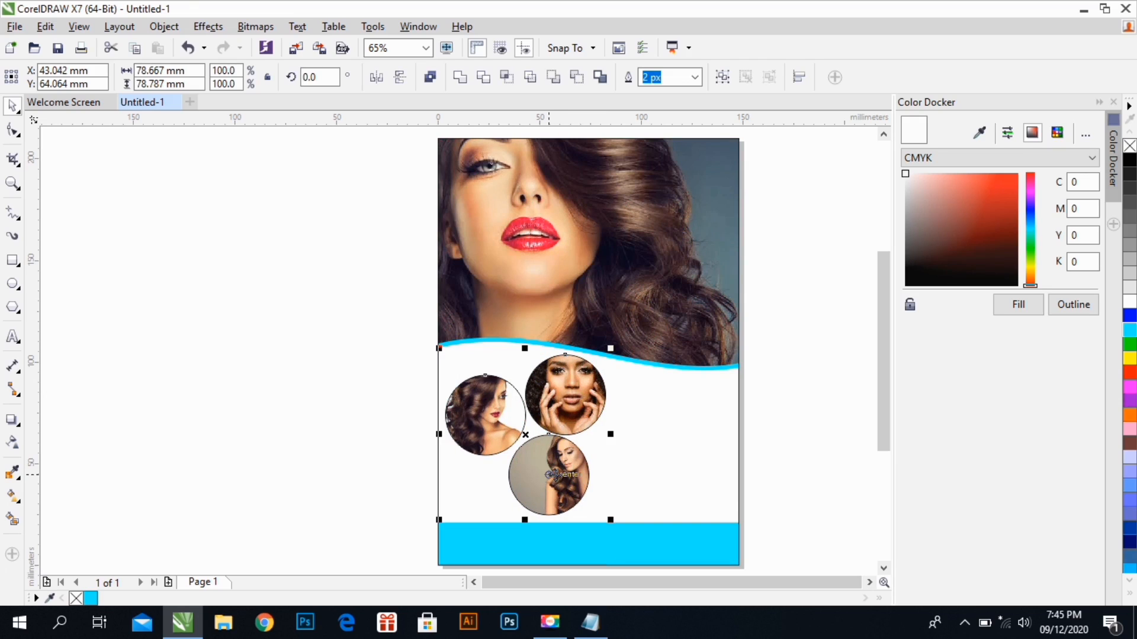
# Fill the A5 page frame with magenta as the flyer's background
pyautogui.click(344, 422)
pyautogui.click(675, 439)
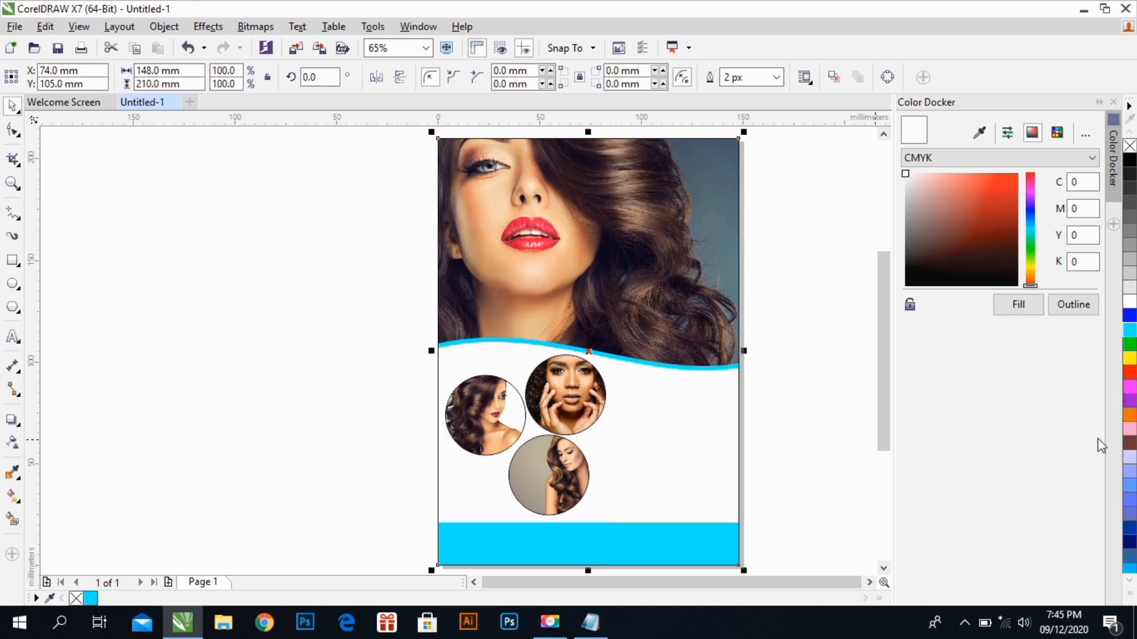
pyautogui.click(1130, 386)
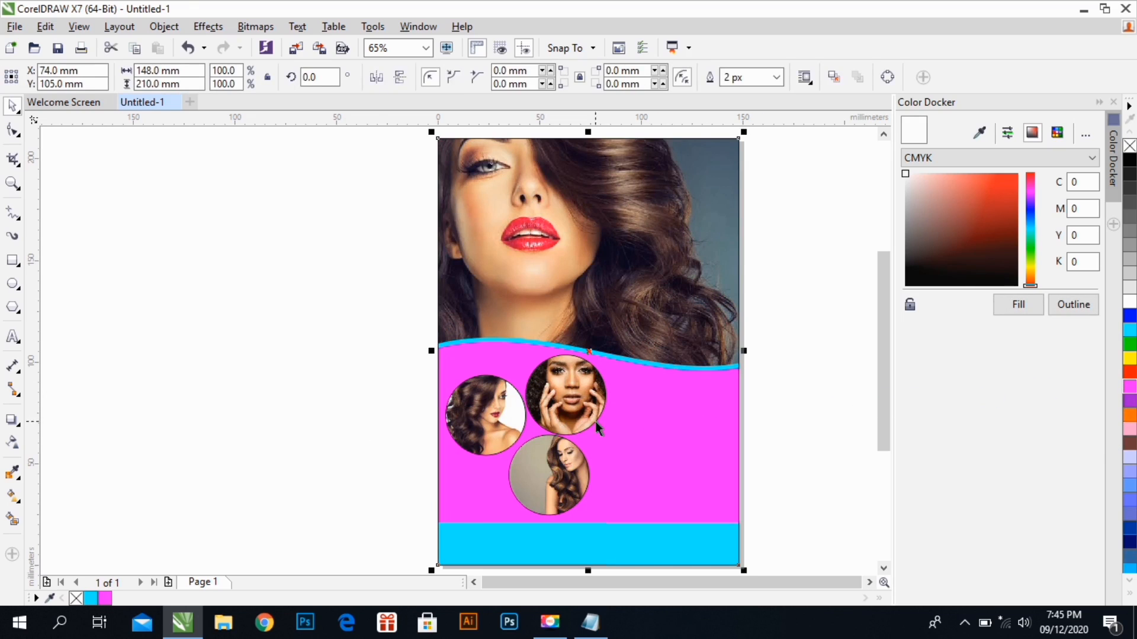
# Tighten the cluster by shifting the lowest photo circle slightly left and up and nudging the upper-right circle down
pyautogui.moveTo(527, 457); pyautogui.dragTo(531, 464)
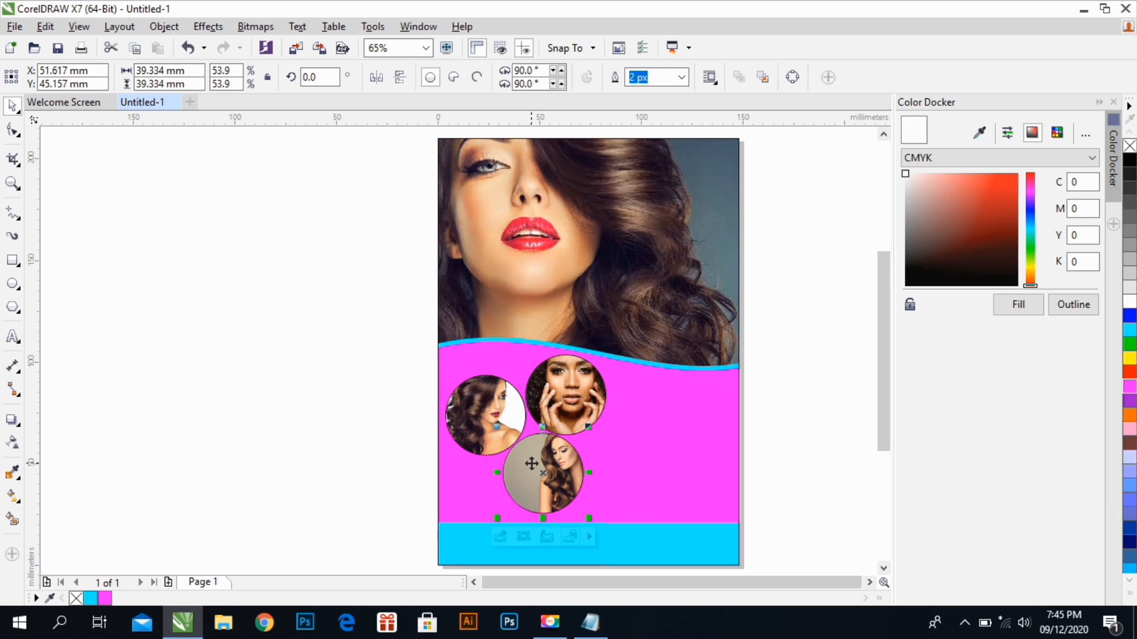
pyautogui.click(545, 406)
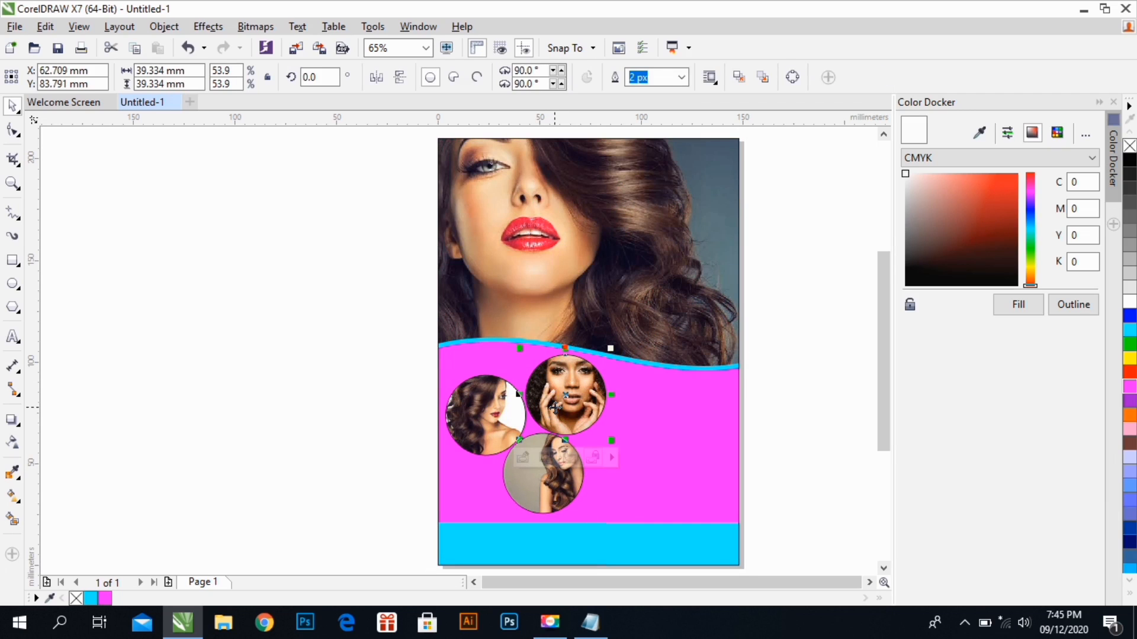
pyautogui.press('Down')
# Give all three photo circles a white outline 10 px wide, and deselect them
pyautogui.moveTo(278, 342); pyautogui.dragTo(648, 520)
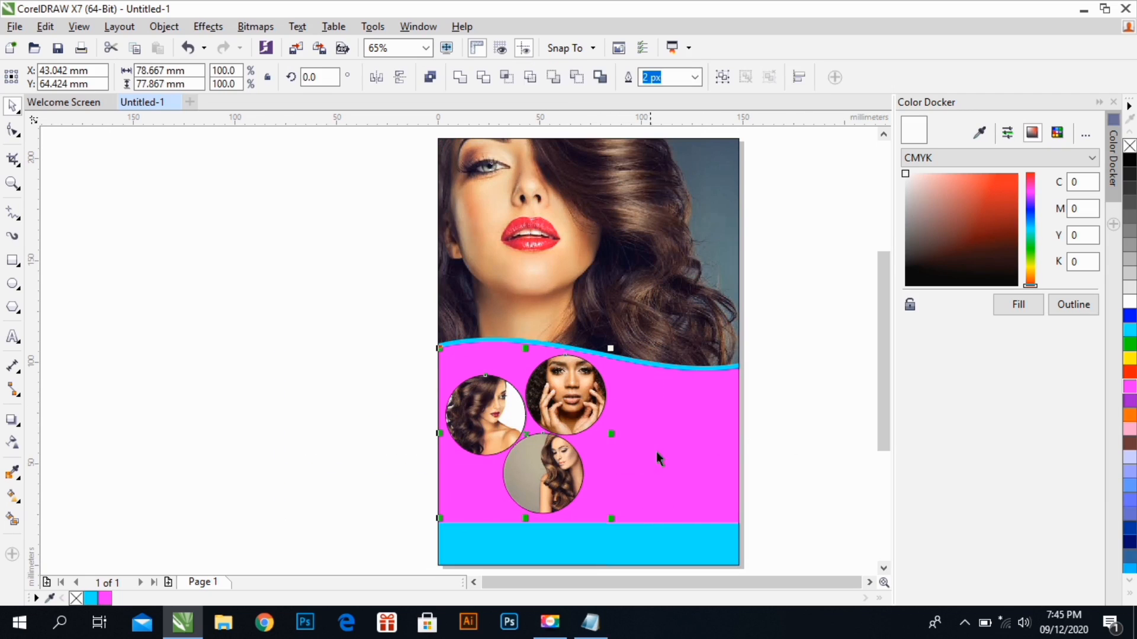
pyautogui.rightClick(1130, 305)
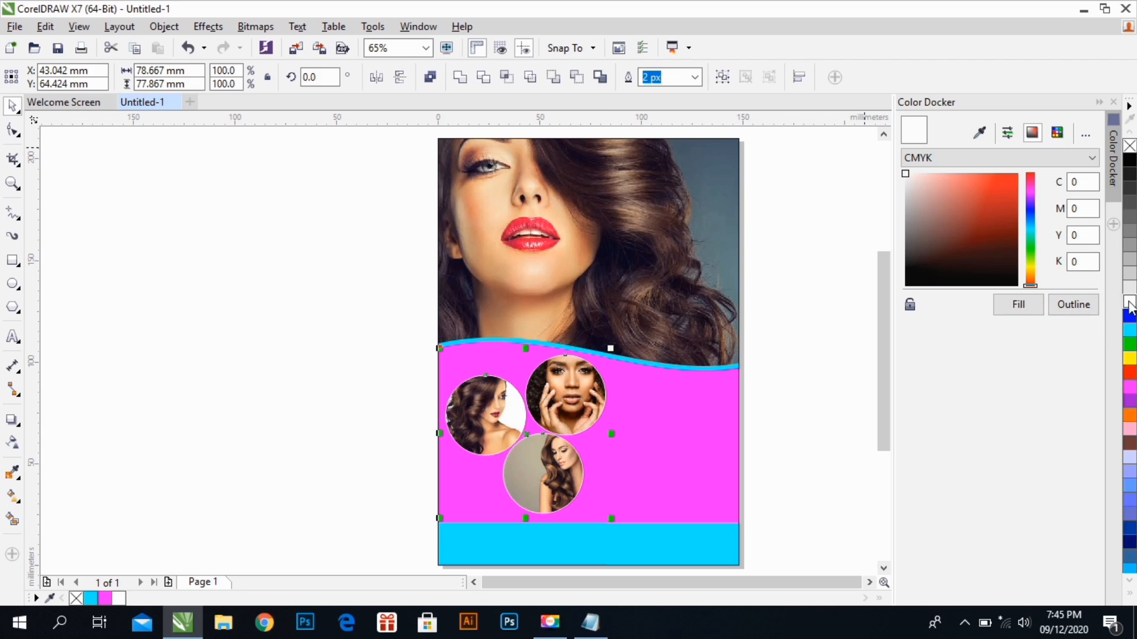
pyautogui.click(695, 78)
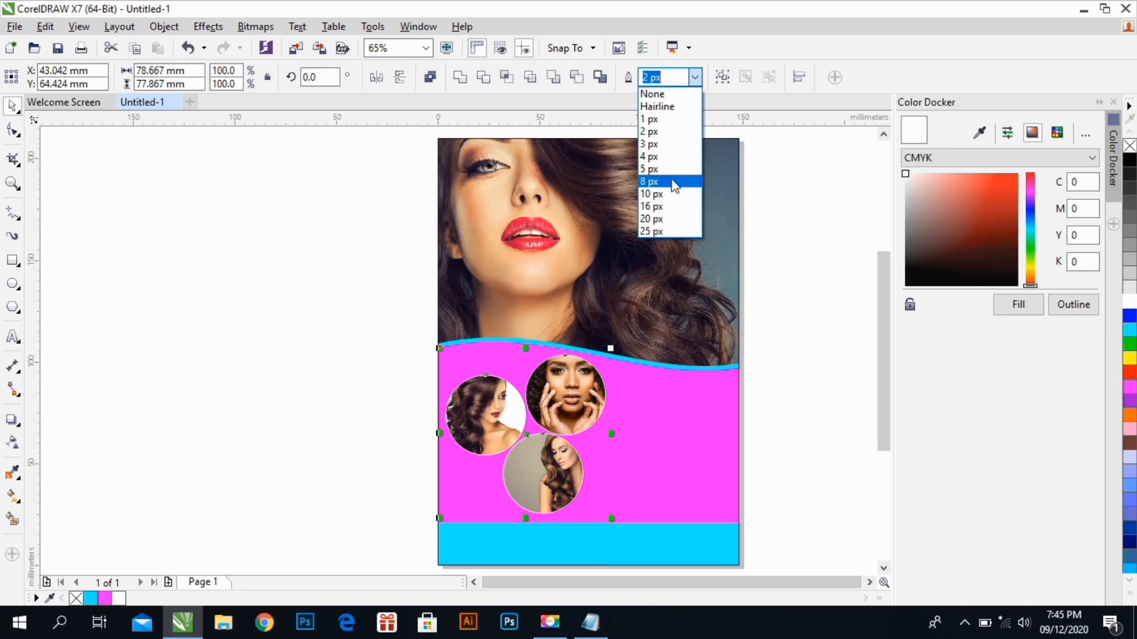
pyautogui.click(672, 207)
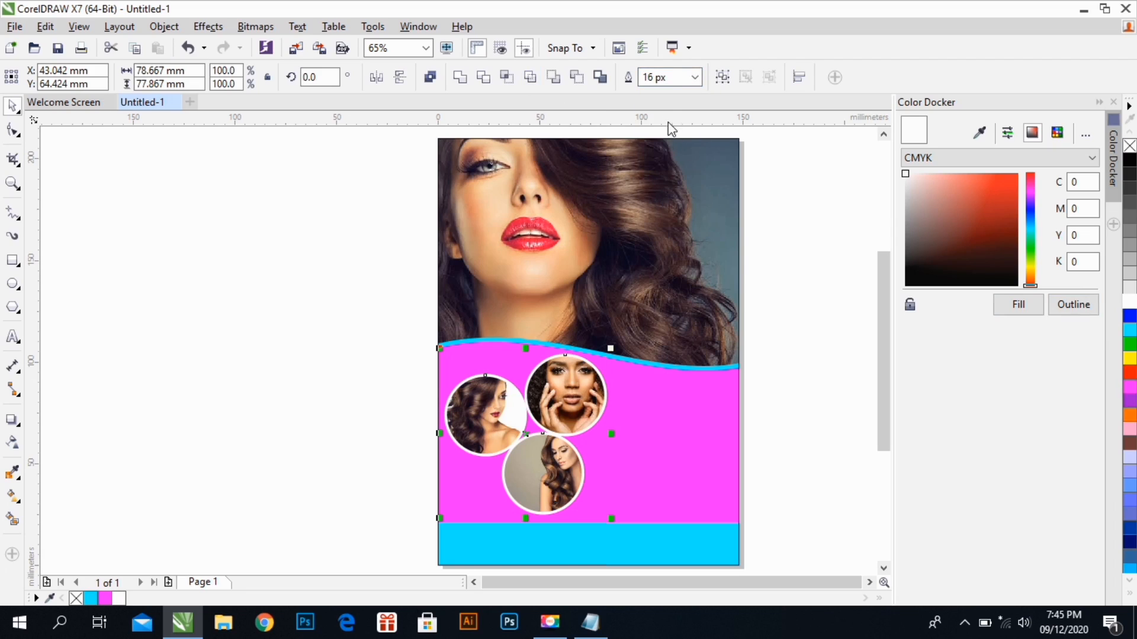
pyautogui.click(694, 77)
pyautogui.click(677, 191)
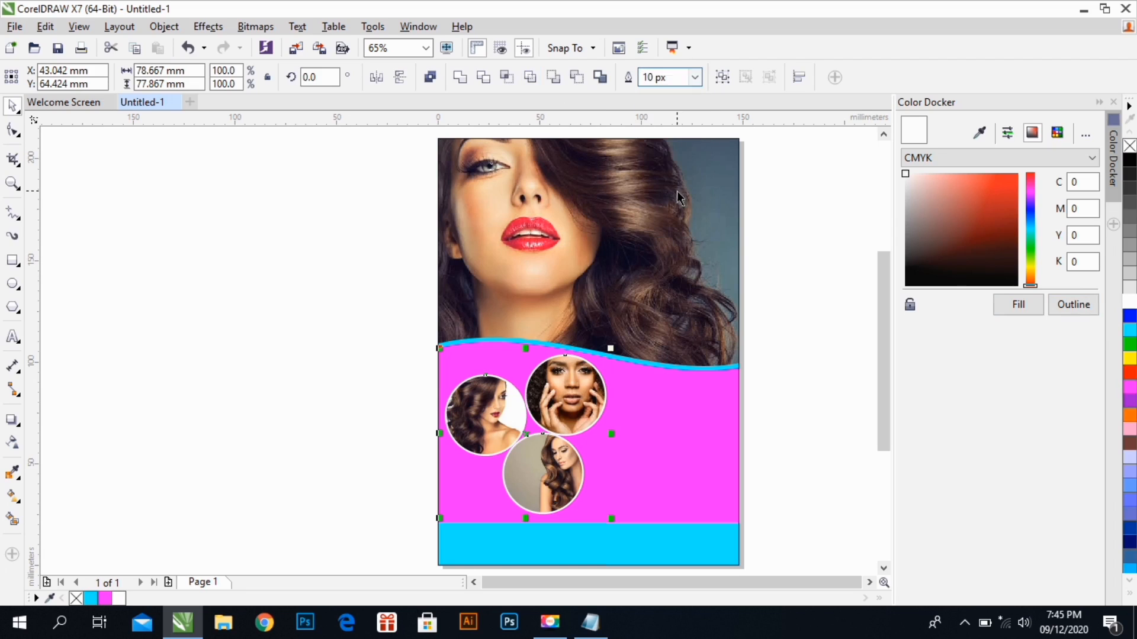
pyautogui.click(794, 403)
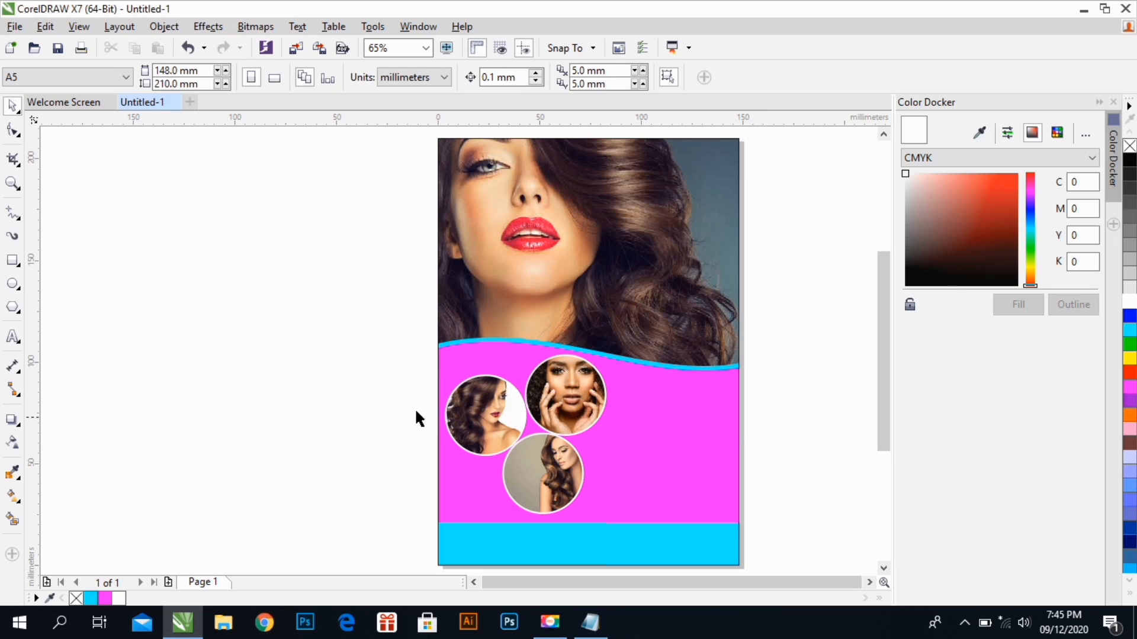
# Switch to Notepad, copy the service list and contact details from the salon file, and return to CorelDRAW
pyautogui.click(531, 536)
pyautogui.click(539, 568)
pyautogui.click(589, 631)
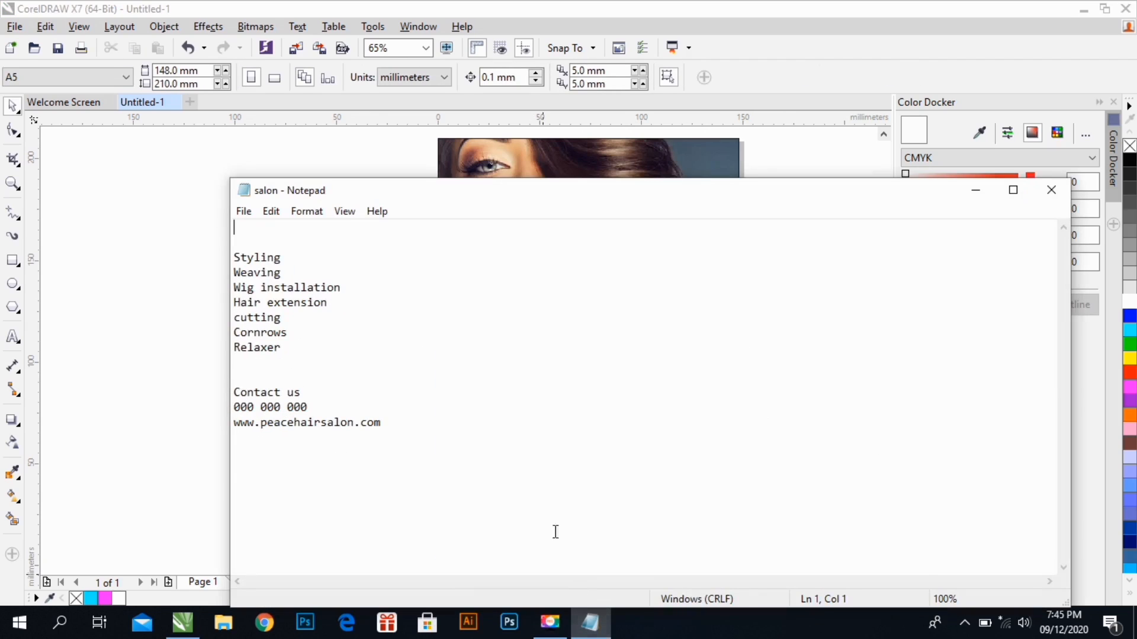
pyautogui.moveTo(237, 264); pyautogui.dragTo(413, 447)
pyautogui.hotkey('ctrl', 'c')
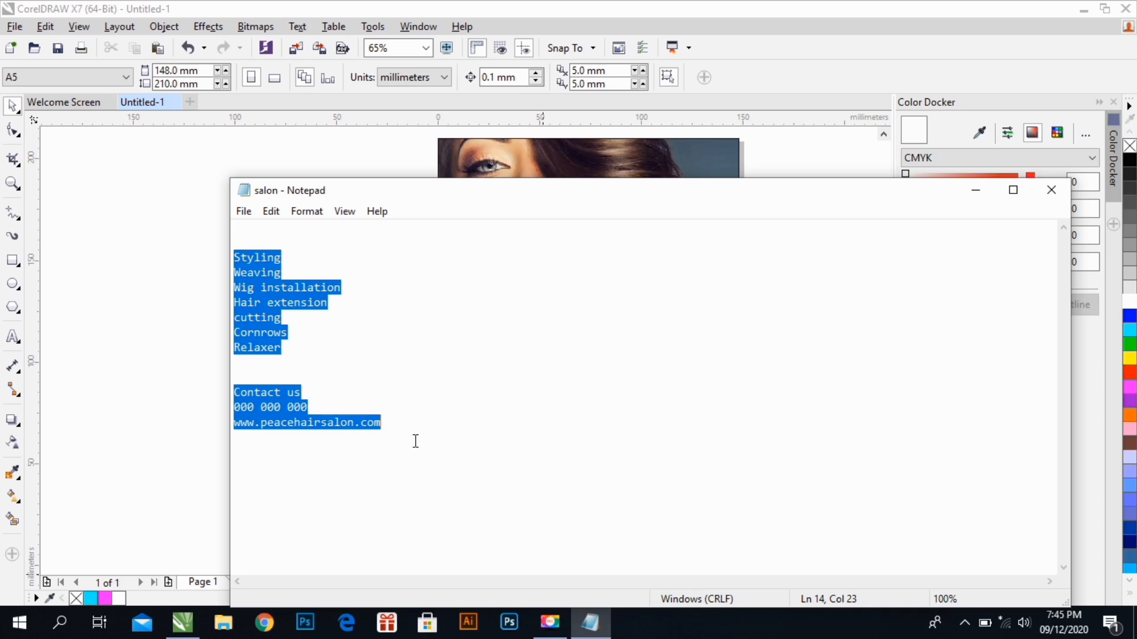
pyautogui.click(975, 191)
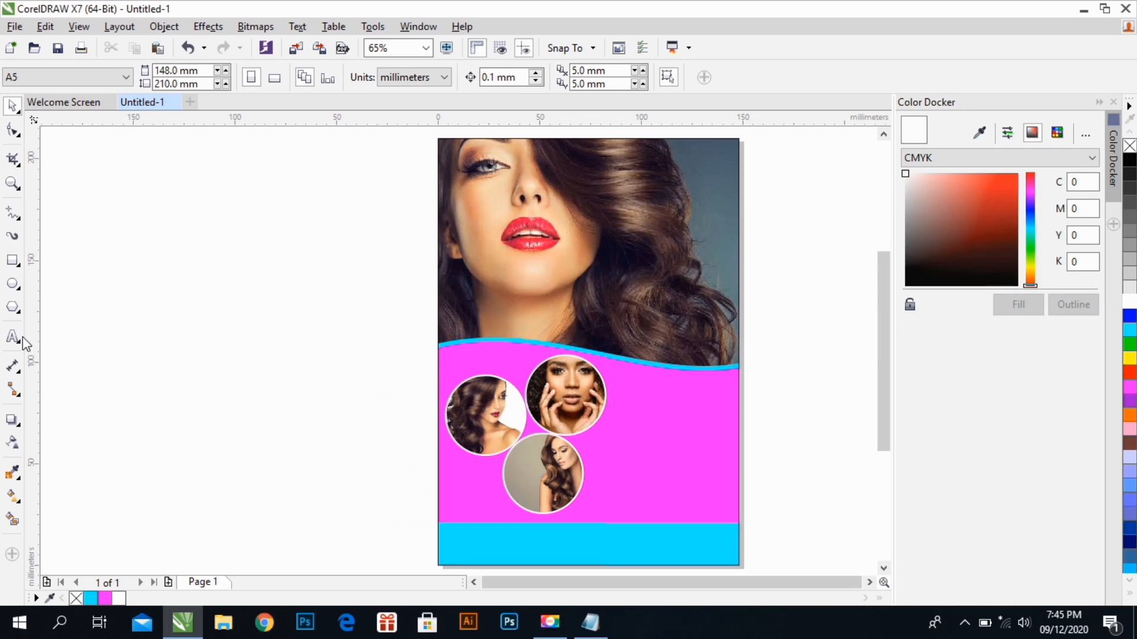
# Paste the copied salon text as artistic text on the empty area to the left of the page
pyautogui.press('F8')
pyautogui.click(138, 251)
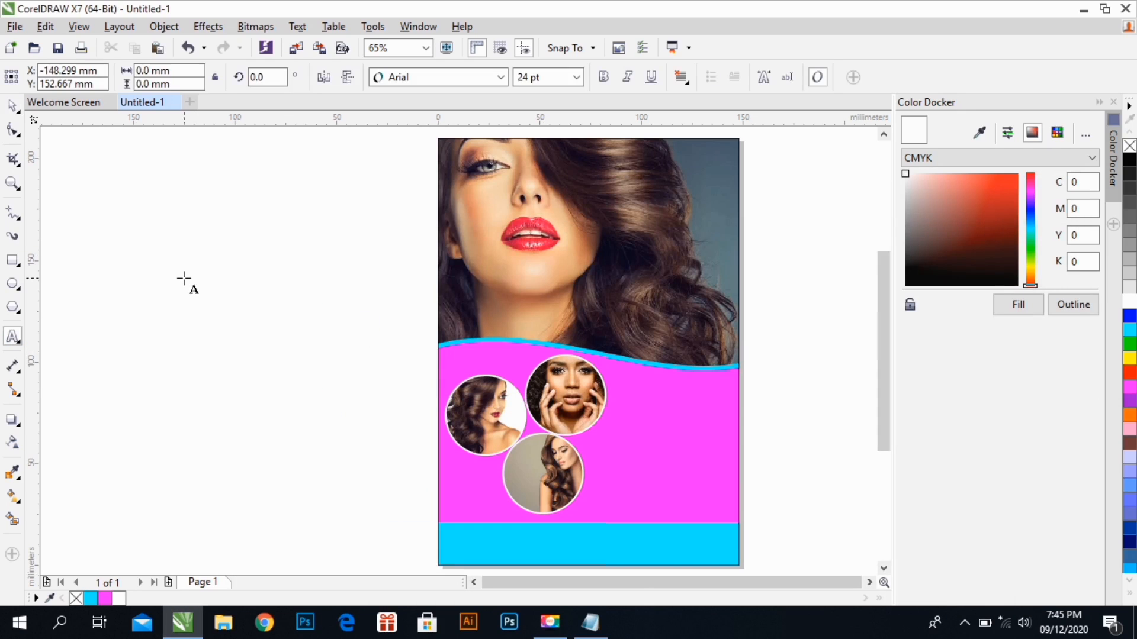
pyautogui.hotkey('ctrl', 'v')
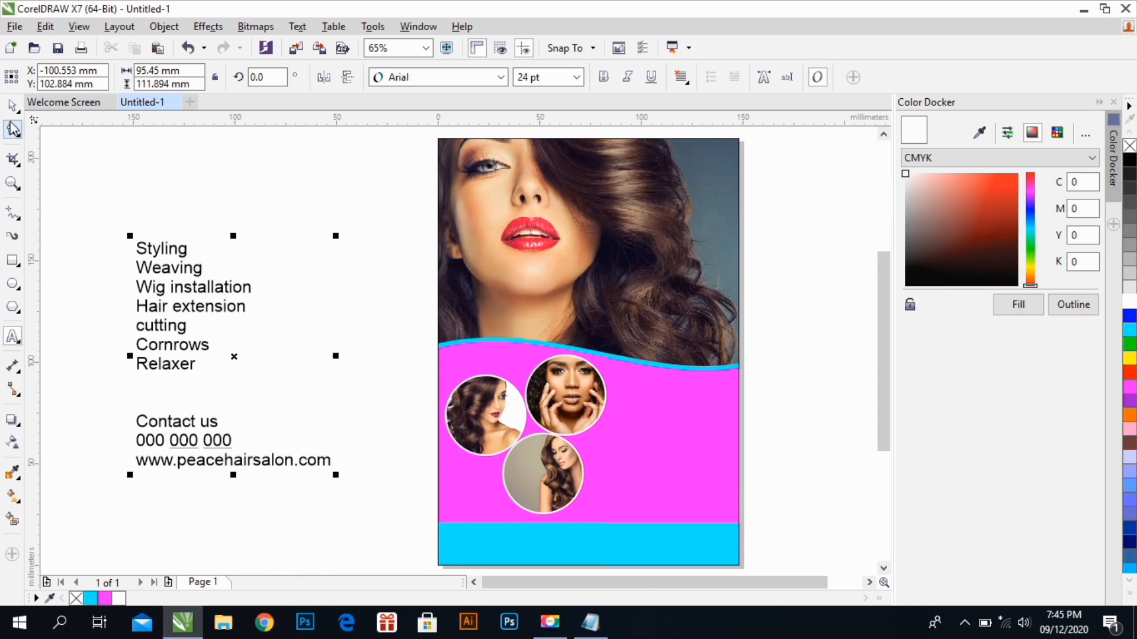
# Move the pasted text block slightly upward and break it apart into separate lines
pyautogui.click(13, 106)
pyautogui.click(167, 250)
pyautogui.moveTo(167, 250); pyautogui.dragTo(173, 205)
pyautogui.click(173, 204)
pyautogui.hotkey('ctrl', 'k')
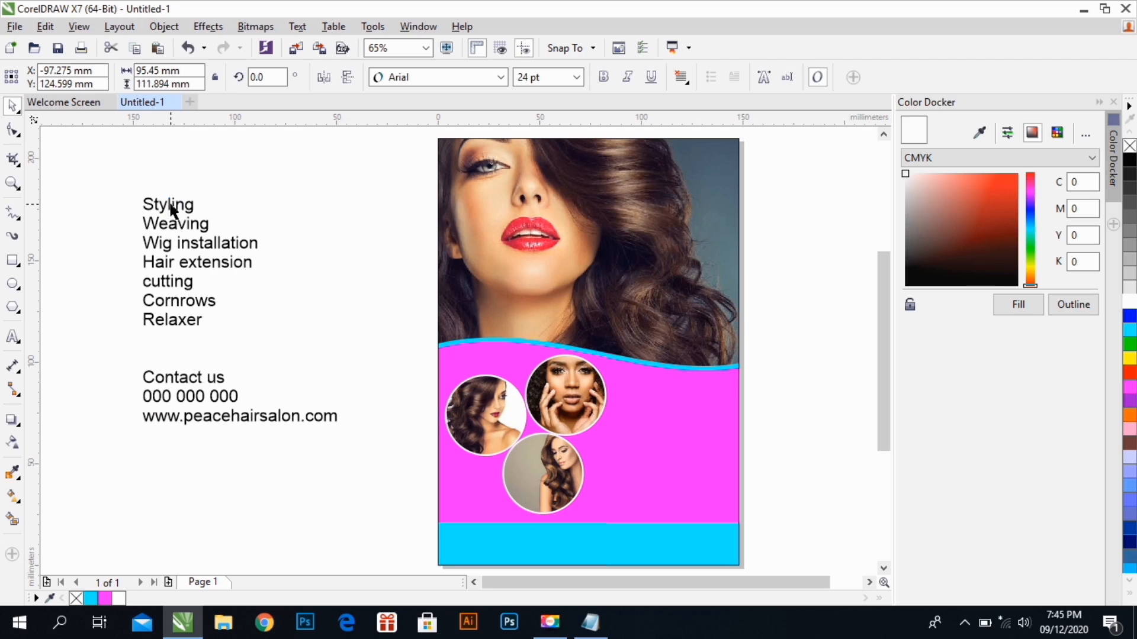
# Set the service lines from Styling to Relaxer in Calibri Bold and move them onto the magenta area right of the photo circles
pyautogui.moveTo(104, 172); pyautogui.dragTo(299, 350)
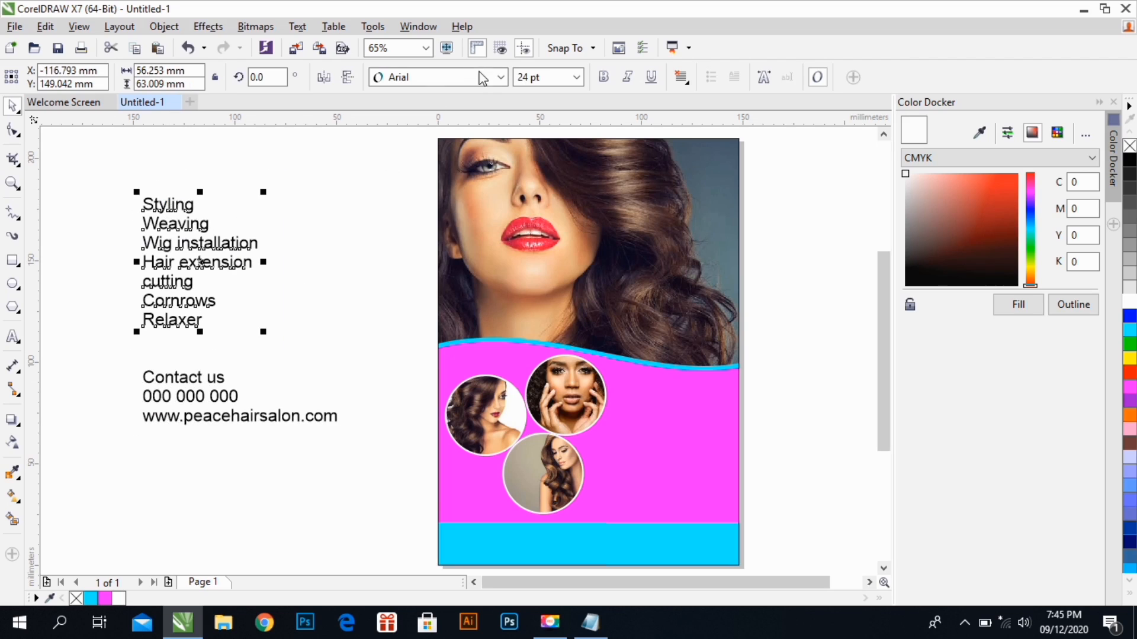
pyautogui.click(500, 77)
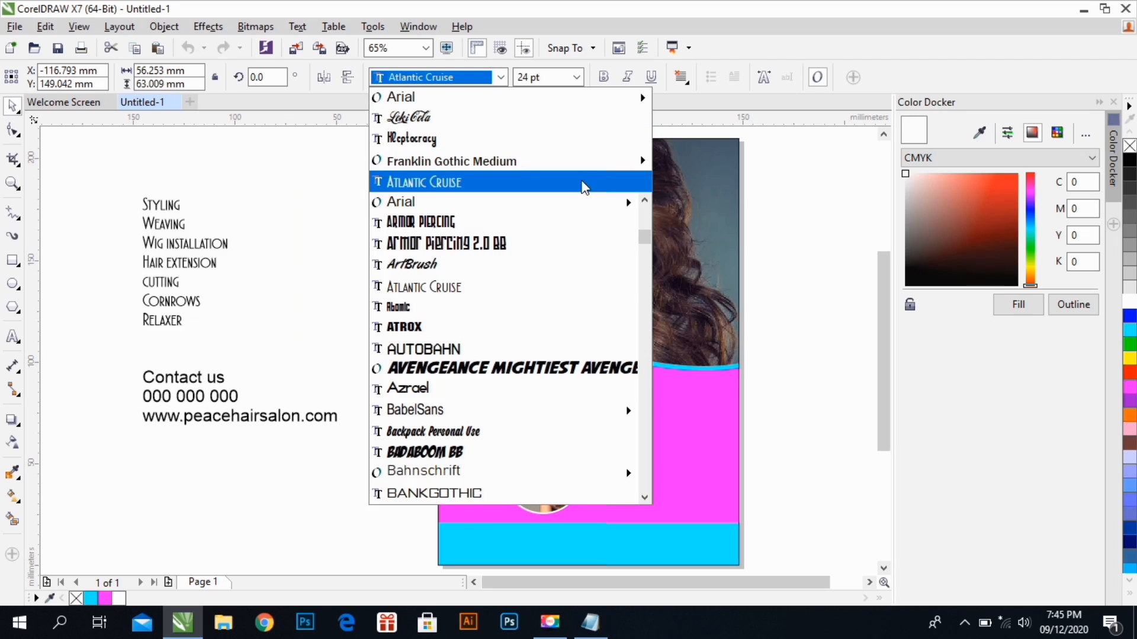
pyautogui.scroll(-5, 521, 330)
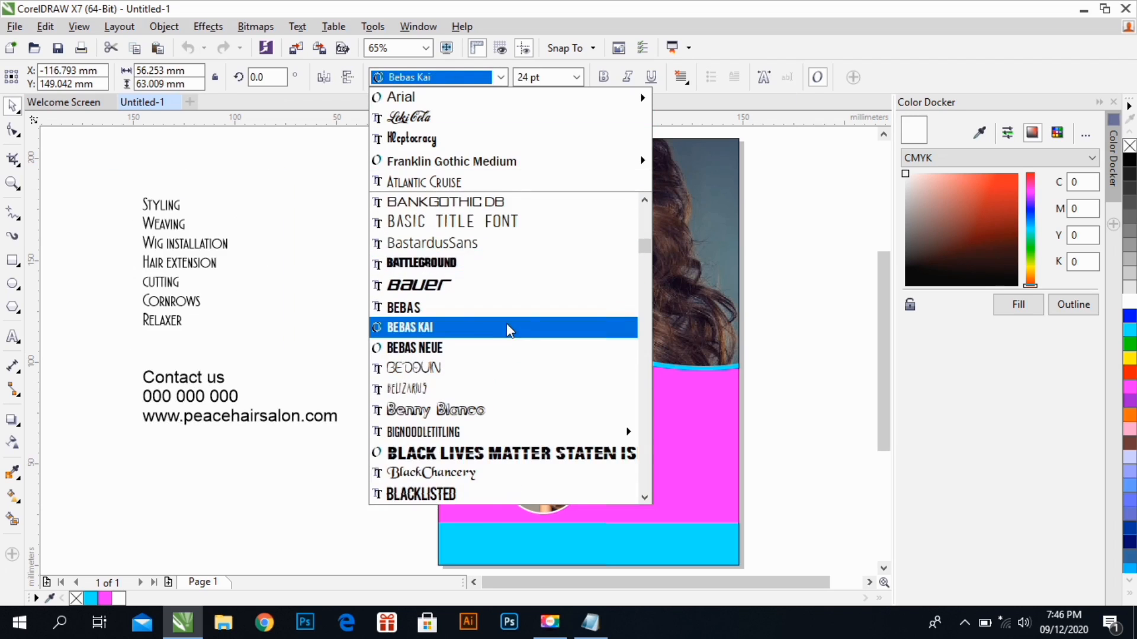
pyautogui.scroll(-4, 477, 330)
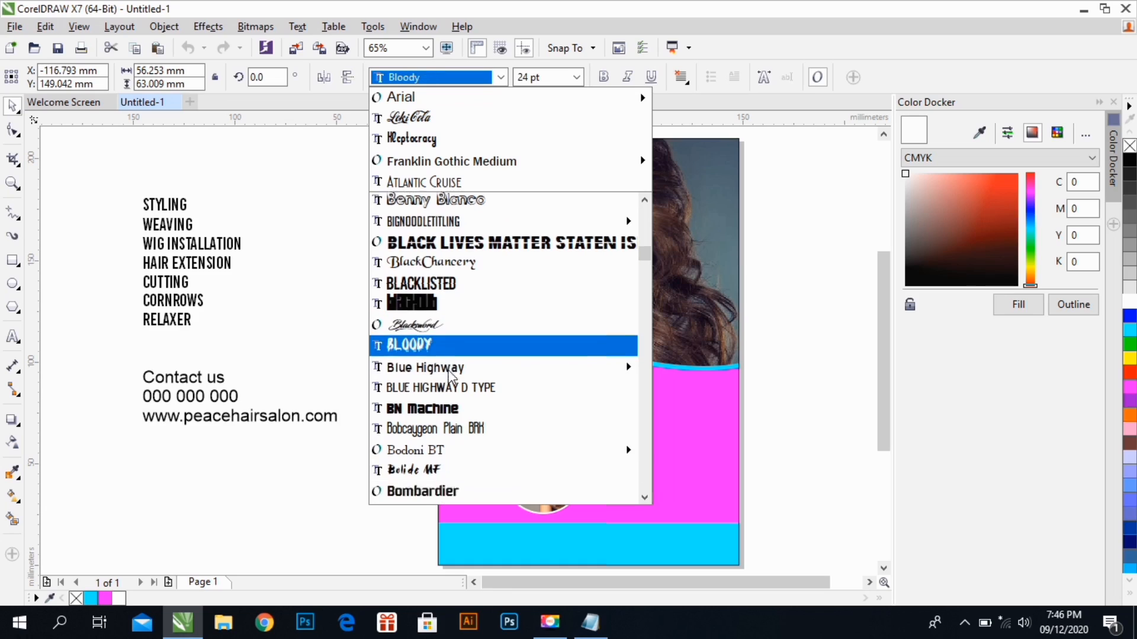
pyautogui.scroll(-7, 452, 377)
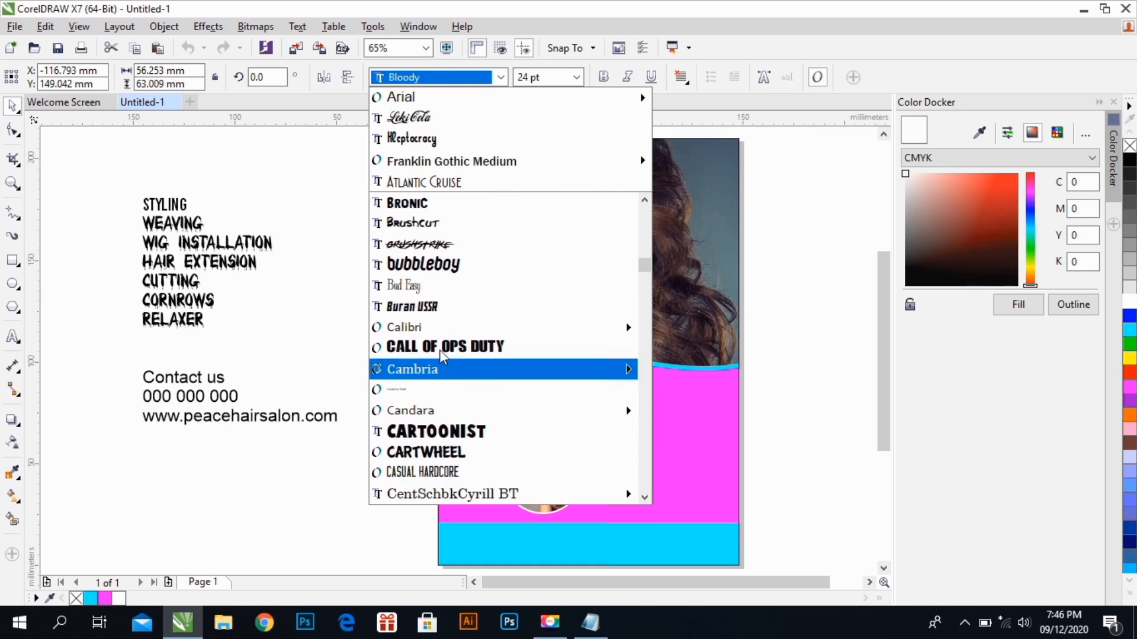
pyautogui.moveTo(521, 331)
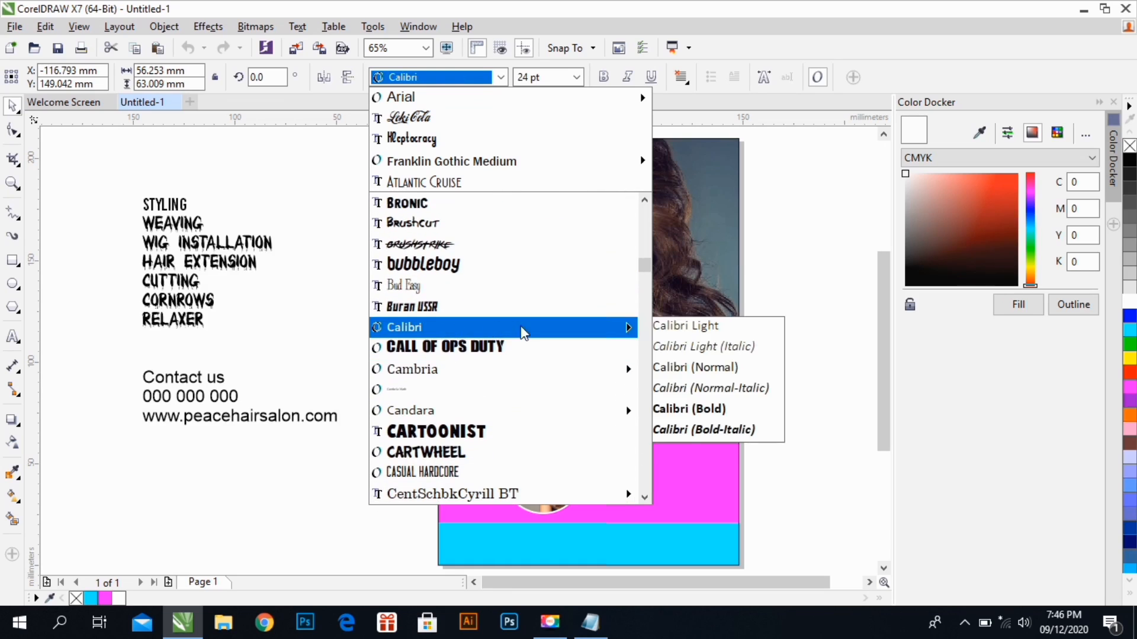
pyautogui.click(689, 412)
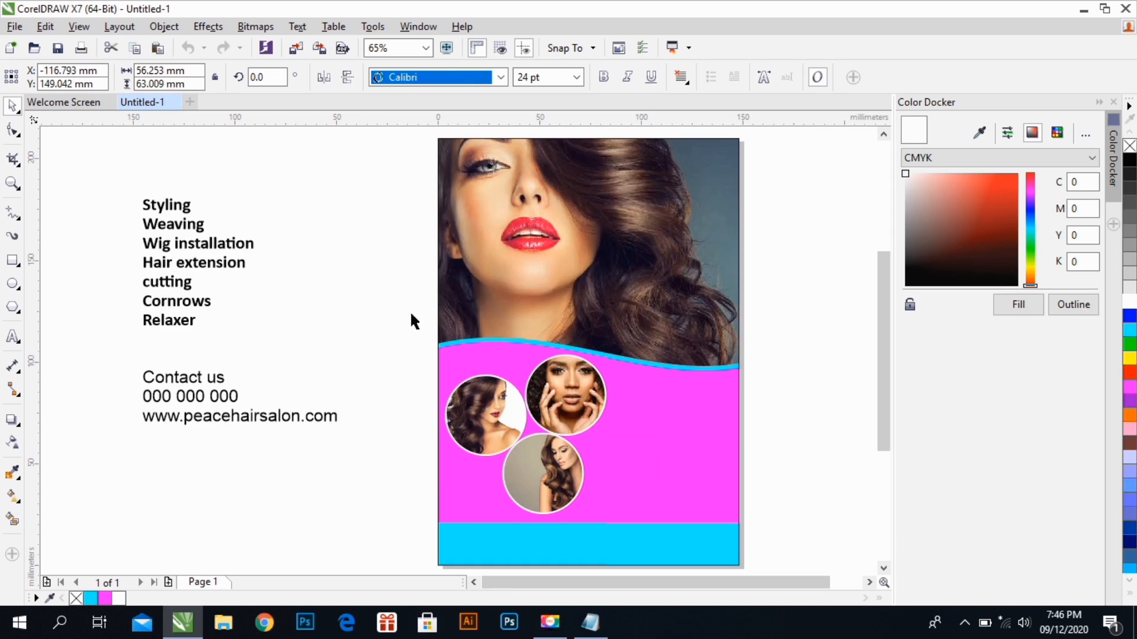
pyautogui.moveTo(251, 251); pyautogui.dragTo(710, 426)
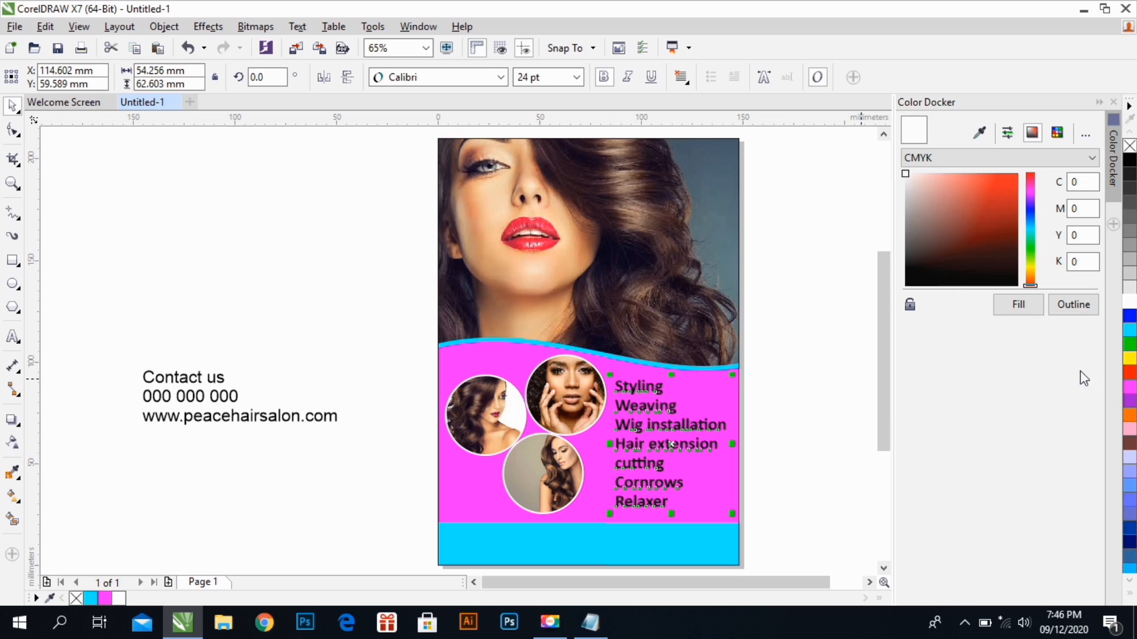
# Fill the service list with white and shift it slightly to the right within the magenta area
pyautogui.click(1129, 300)
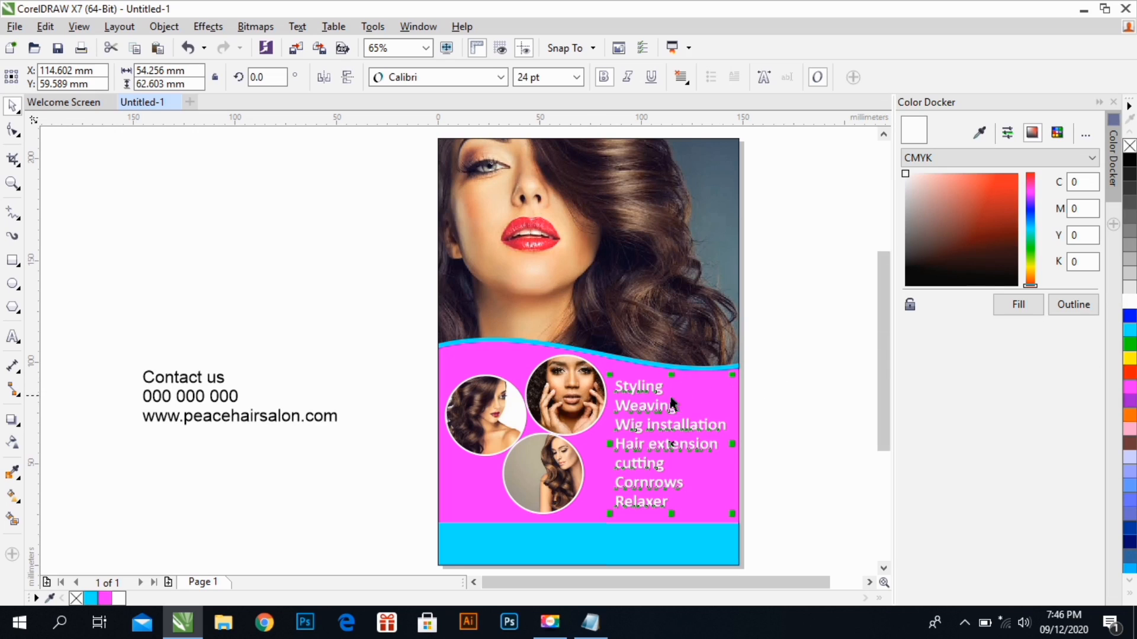
pyautogui.moveTo(651, 407); pyautogui.dragTo(668, 429)
pyautogui.moveTo(677, 431); pyautogui.dragTo(672, 428)
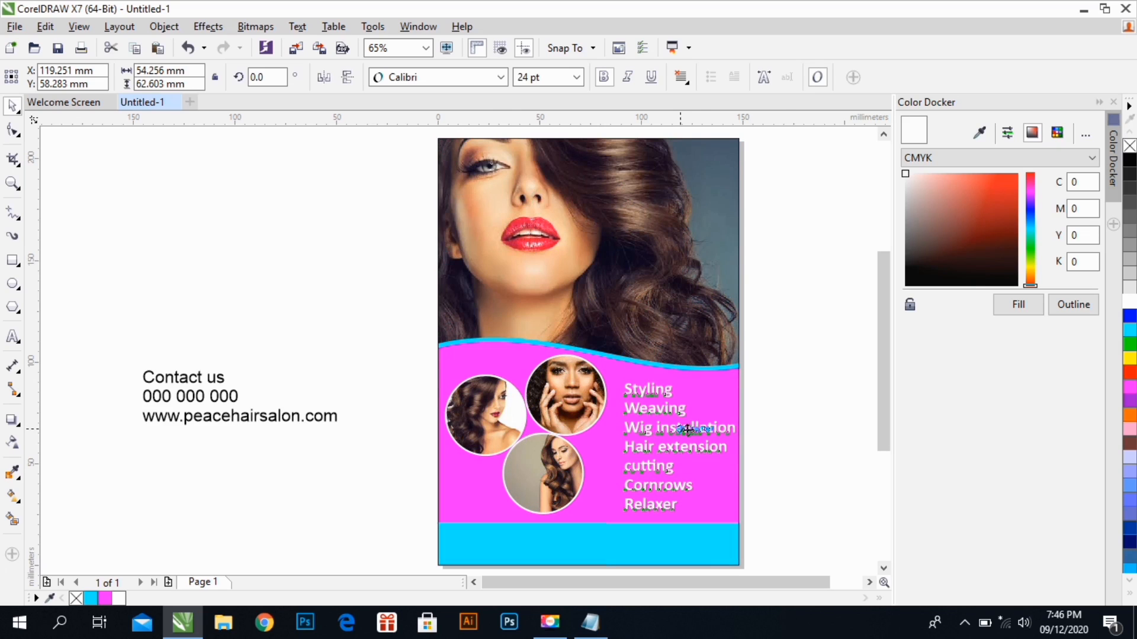
pyautogui.click(780, 411)
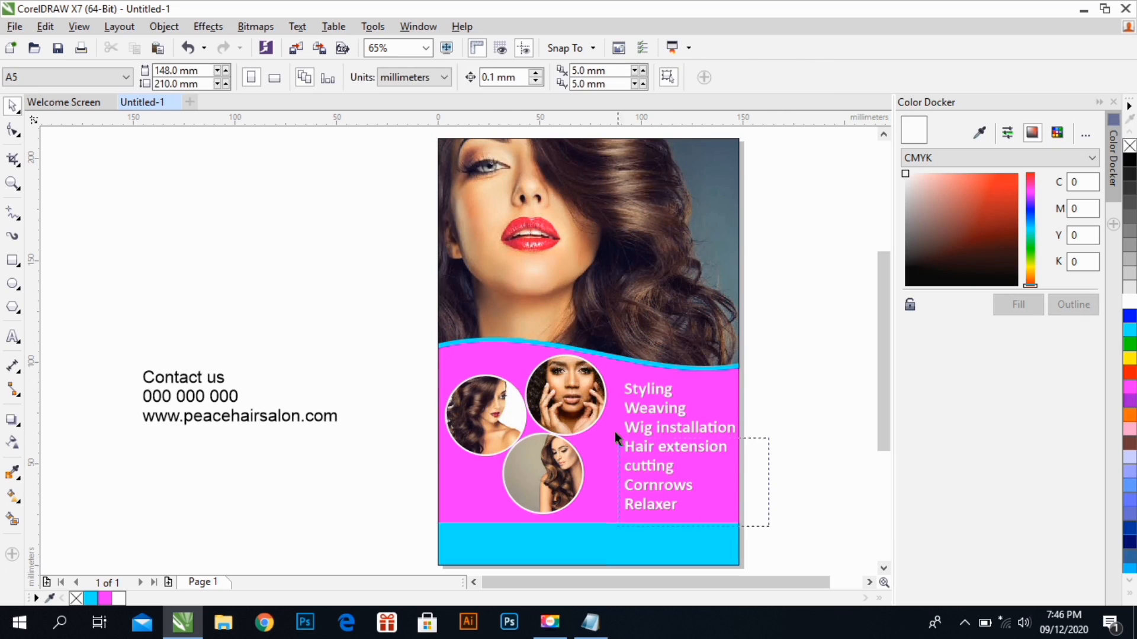
pyautogui.click(647, 427)
pyautogui.moveTo(668, 447); pyautogui.dragTo(664, 445)
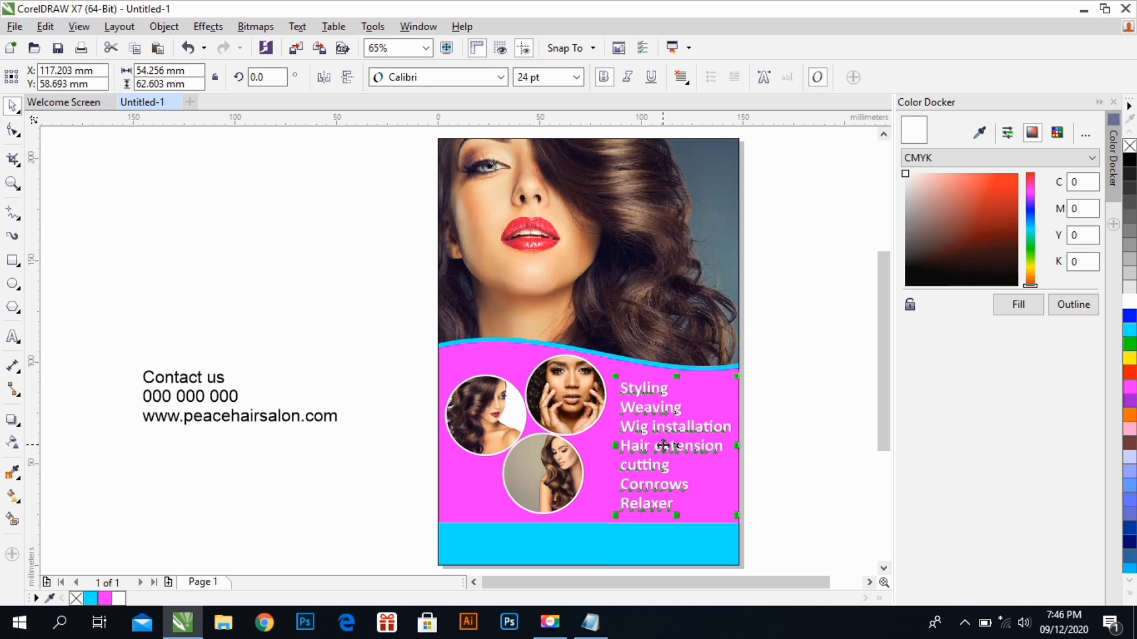
pyautogui.click(760, 379)
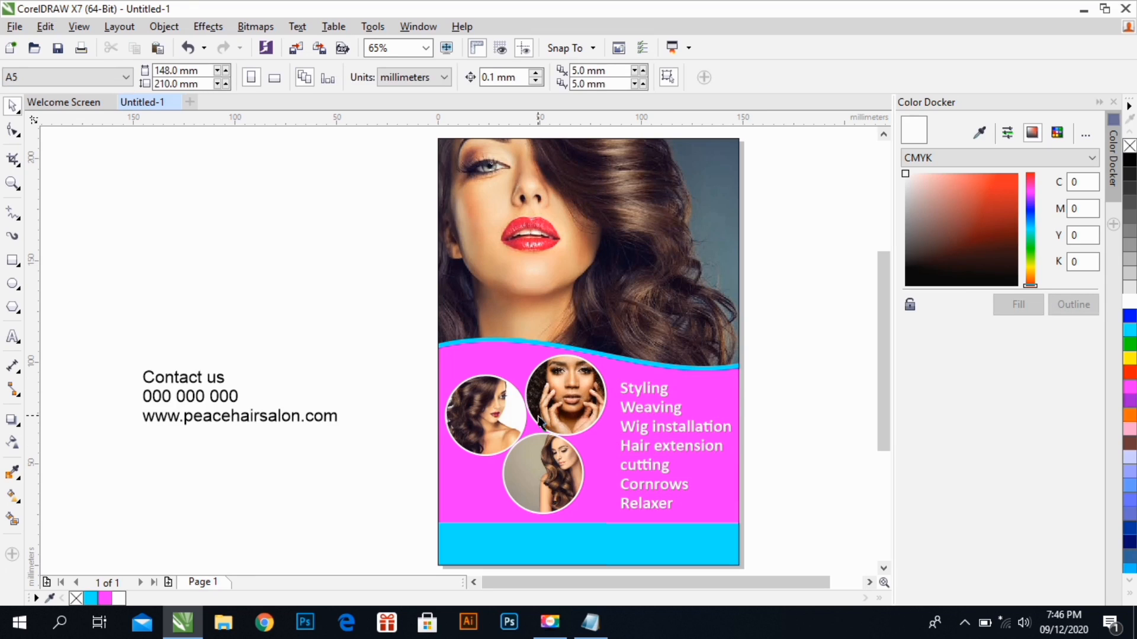
# Delete the separate phone number line and add a colon and the phone number after "Contact us"
pyautogui.click(218, 398)
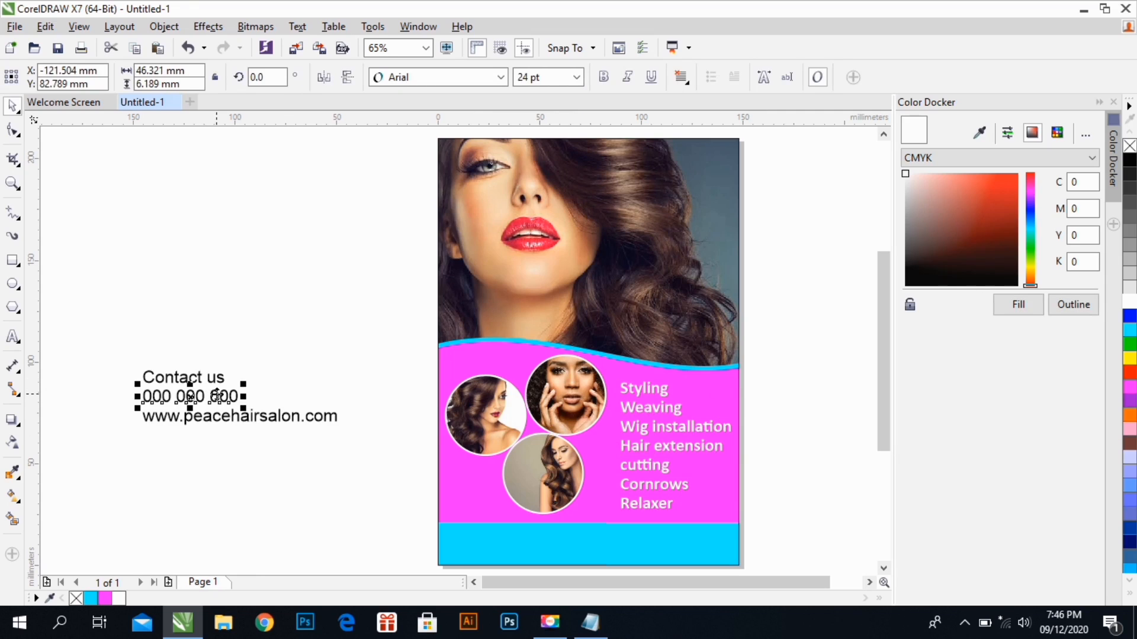
pyautogui.press('Delete')
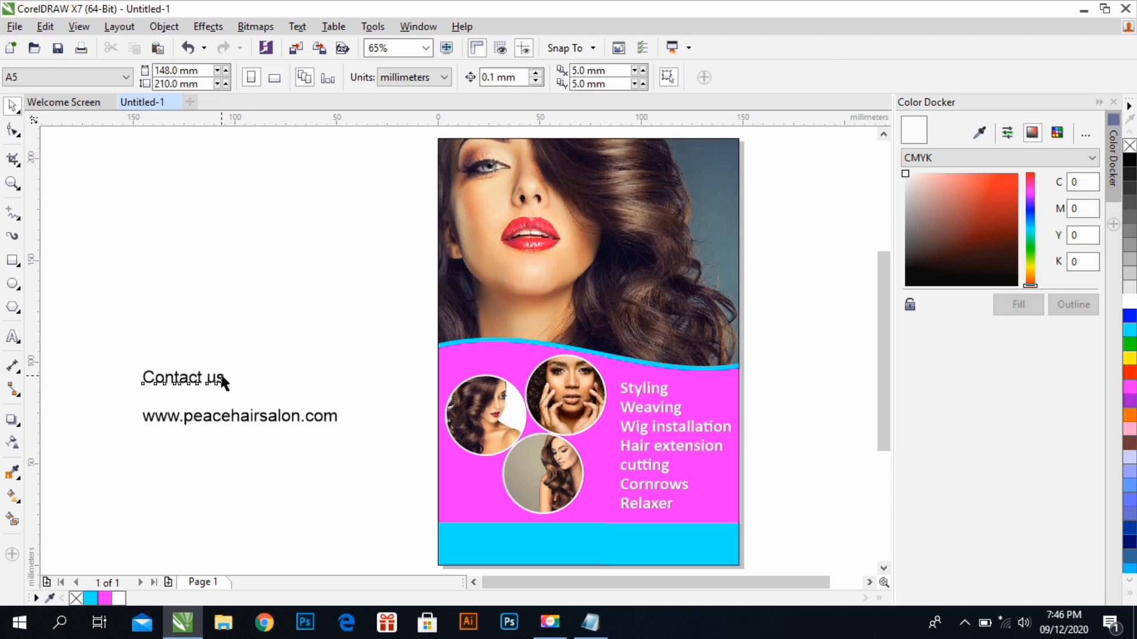
pyautogui.click(224, 378)
pyautogui.press('F8')
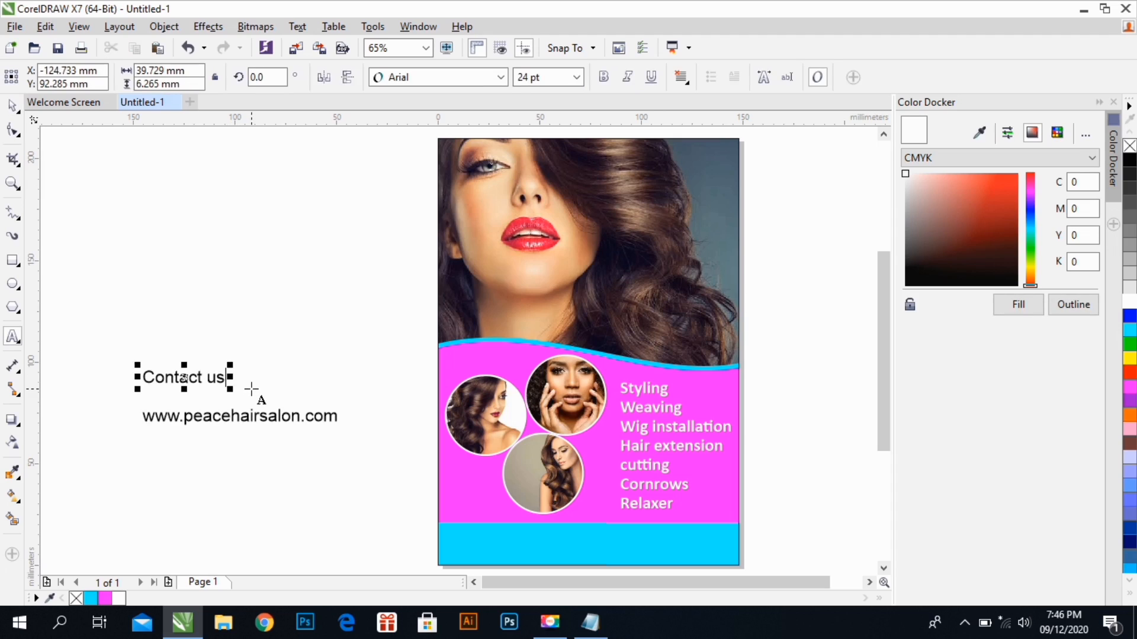
pyautogui.click(252, 389)
pyautogui.write(':000 00 000')
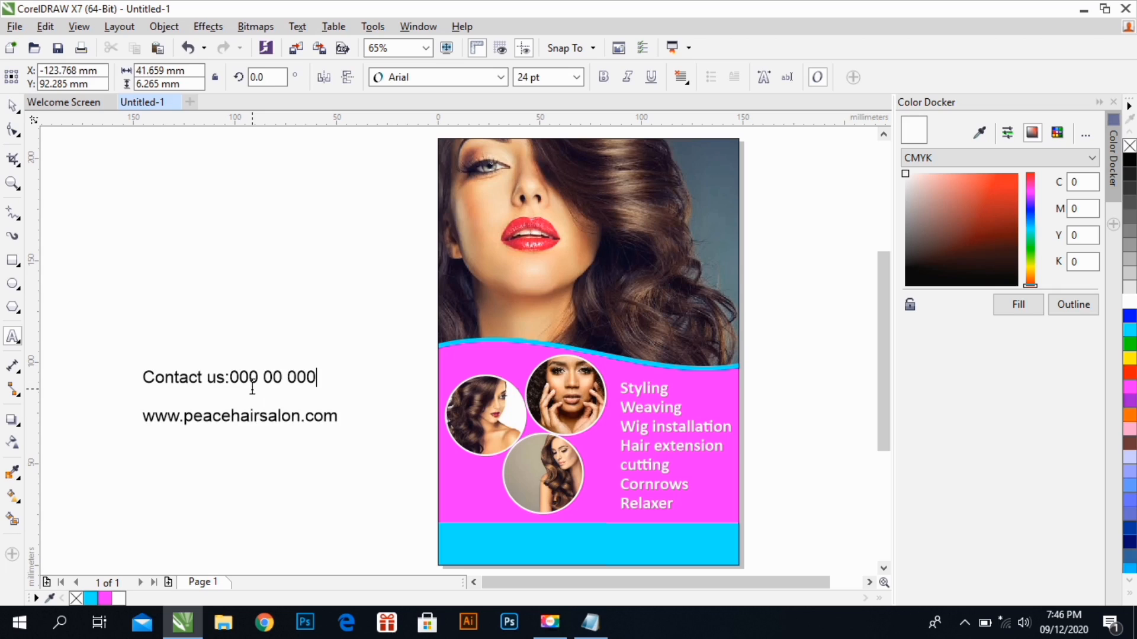
pyautogui.click(293, 383)
pyautogui.write('0')
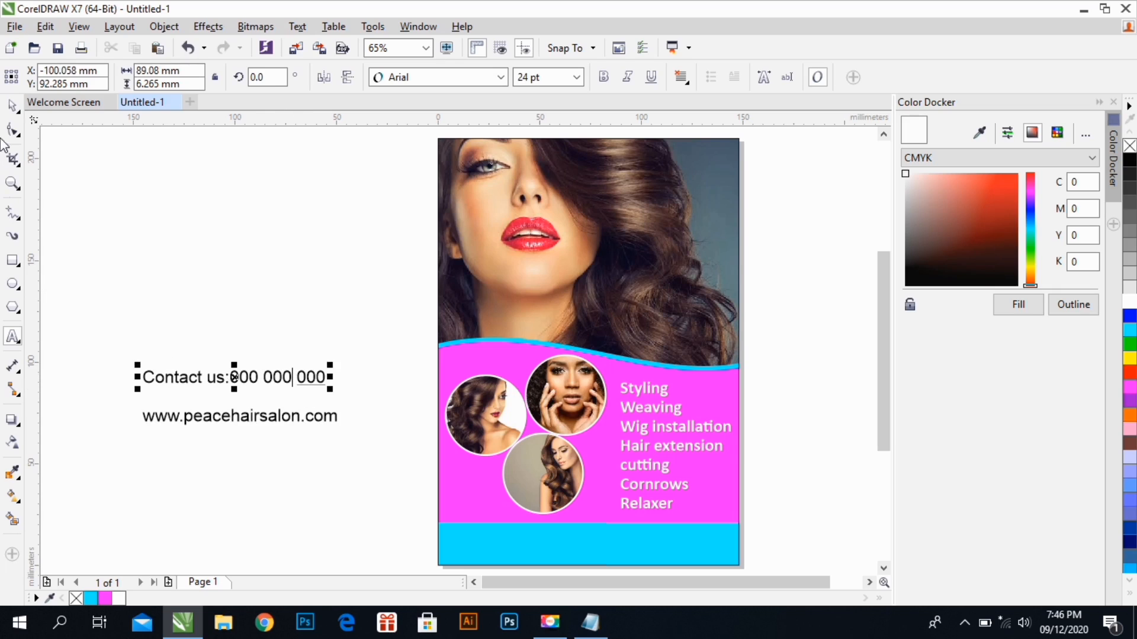
# Move the contact line and the website line onto the cyan strip, with the website below
pyautogui.hotkey('ctrl', 'space')
pyautogui.moveTo(286, 376); pyautogui.dragTo(631, 536)
pyautogui.click(331, 430)
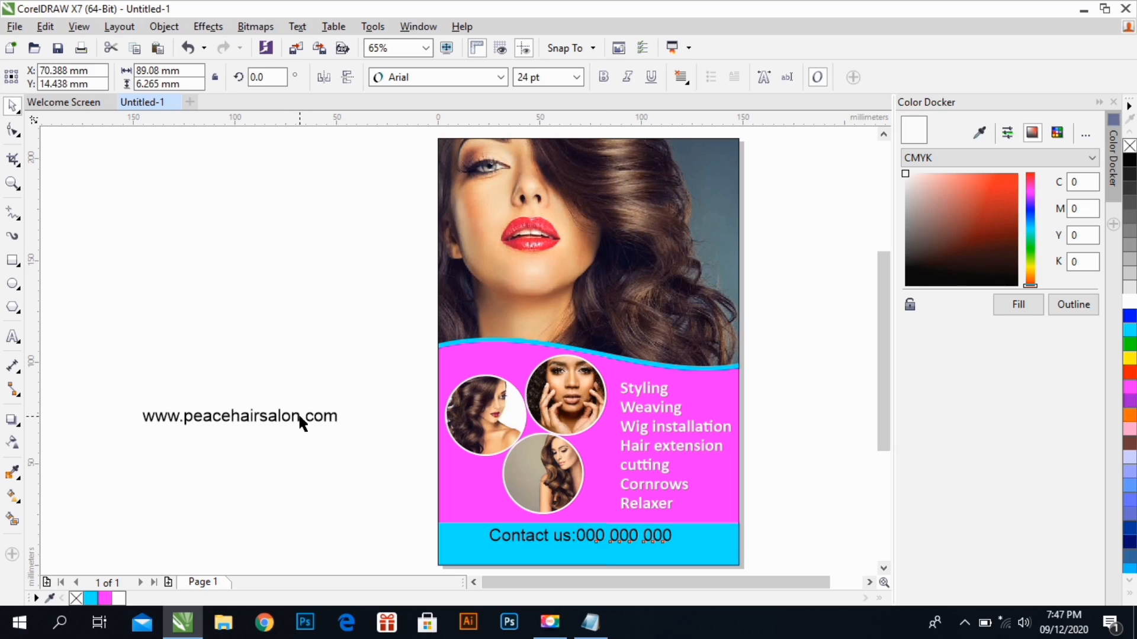
pyautogui.click(300, 416)
pyautogui.moveTo(323, 437); pyautogui.dragTo(640, 552)
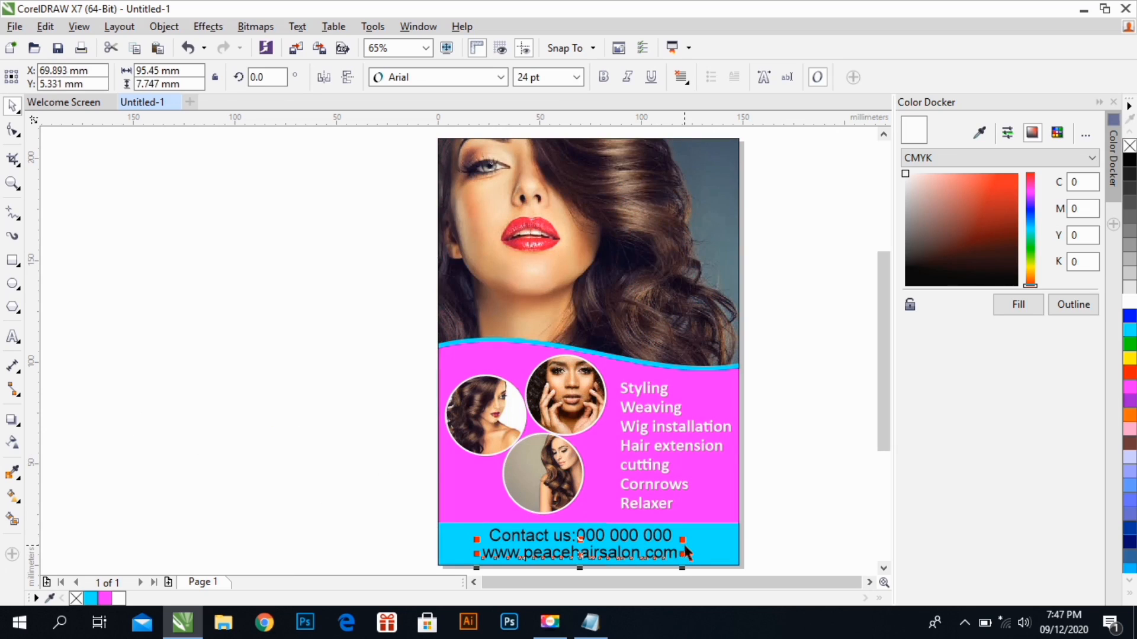
# Set the contact line in Calibri Bold at about 19.5 pt and place it above the website on the cyan strip
pyautogui.click(664, 541)
pyautogui.moveTo(680, 523); pyautogui.dragTo(339, 381)
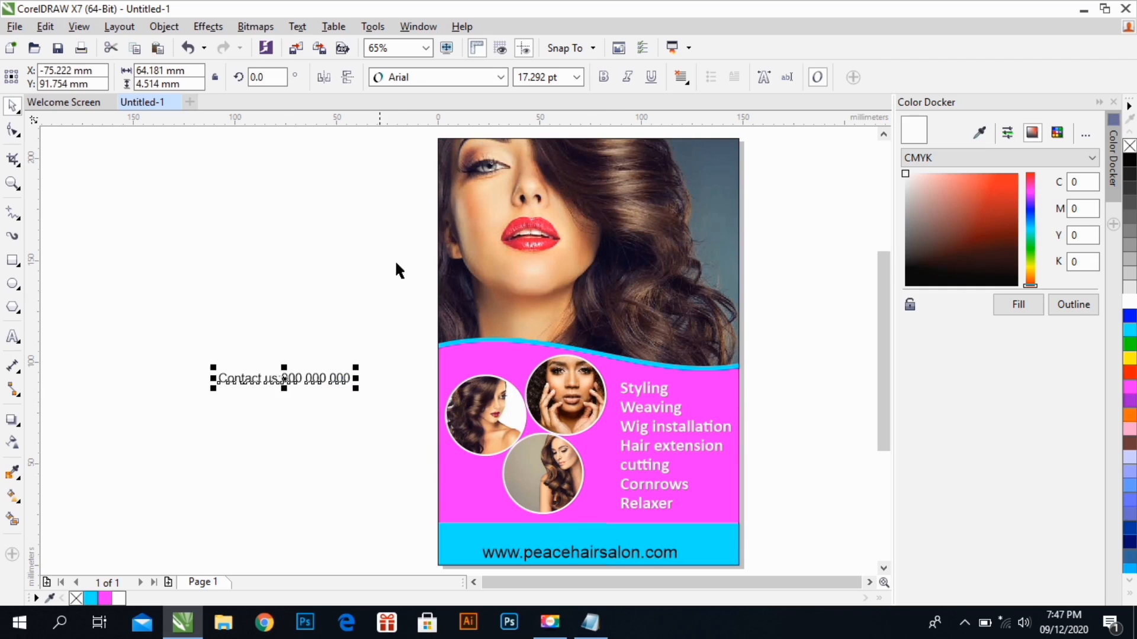
pyautogui.click(499, 78)
pyautogui.moveTo(563, 120)
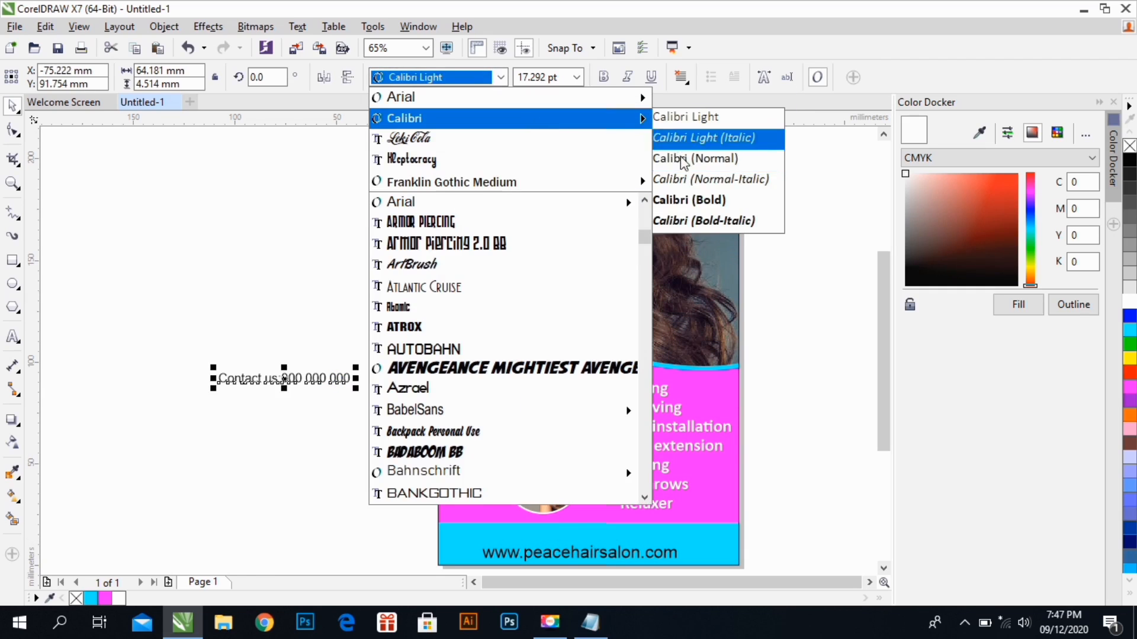
pyautogui.click(701, 201)
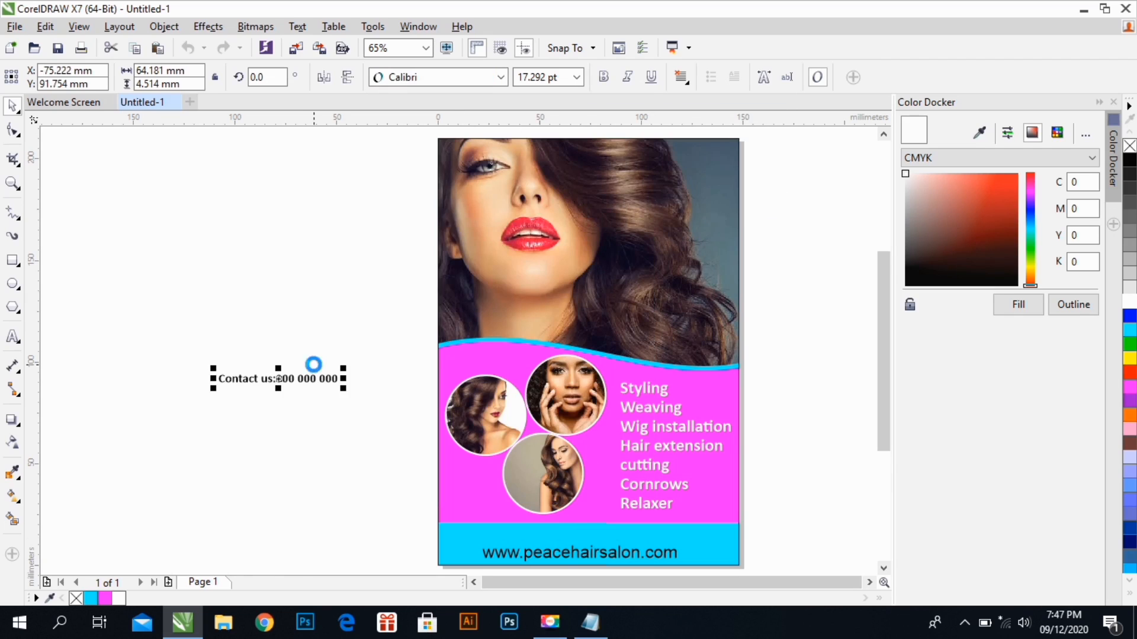
pyautogui.moveTo(325, 379); pyautogui.dragTo(637, 538)
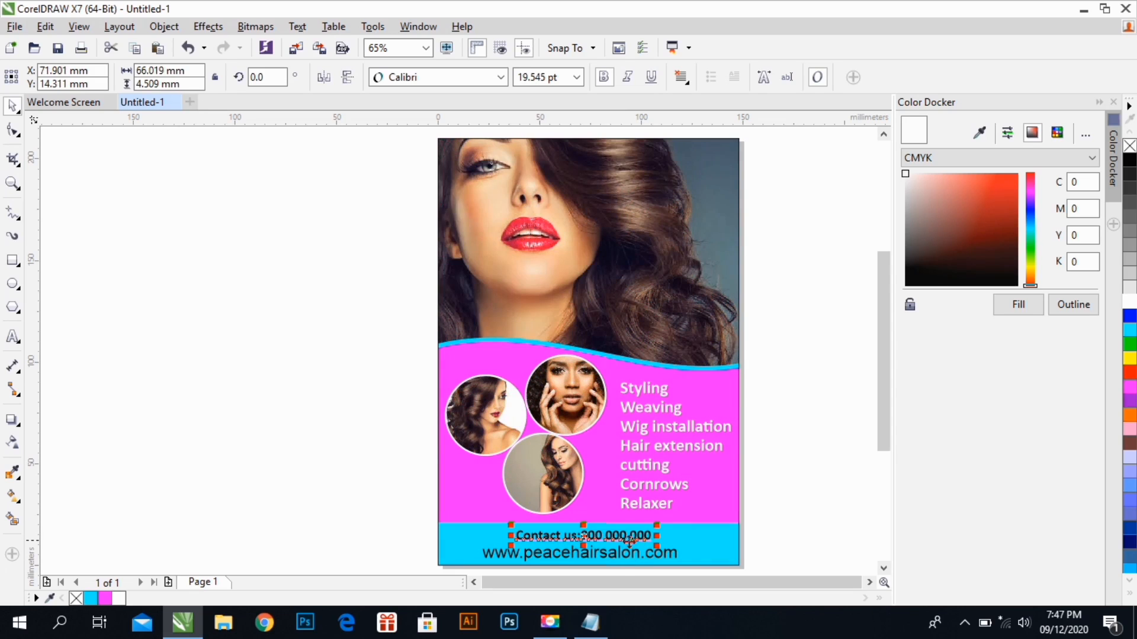
# Set the website line in Calibri Bold and adjust the size and position of both contact lines on the cyan strip
pyautogui.click(617, 558)
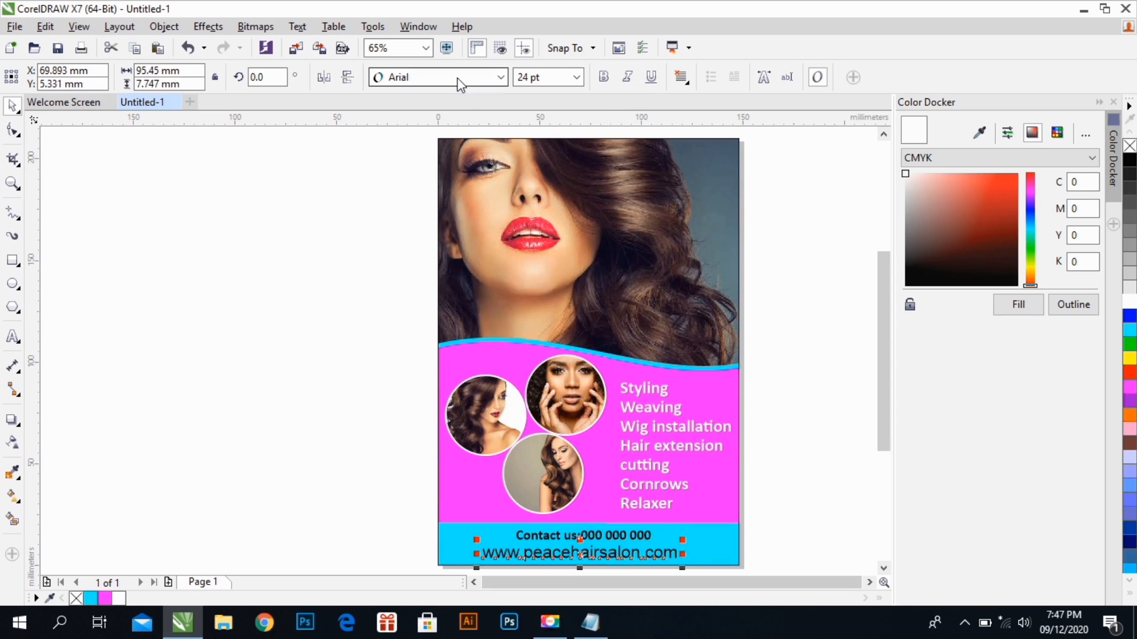
pyautogui.click(500, 77)
pyautogui.click(726, 201)
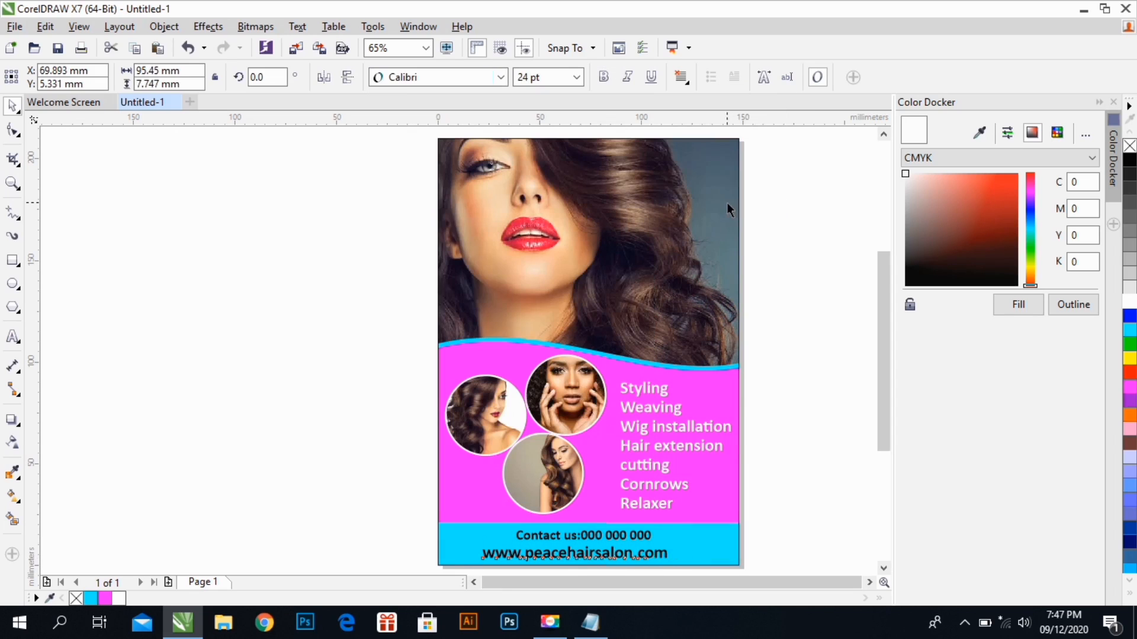
pyautogui.moveTo(657, 556)
pyautogui.mouseDown()
pyautogui.moveTo(667, 559)
pyautogui.moveTo(663, 546)
pyautogui.moveTo(647, 538)
pyautogui.moveTo(673, 549)
pyautogui.moveTo(651, 538)
pyautogui.mouseUp()
pyautogui.click(636, 540)
pyautogui.click(816, 509)
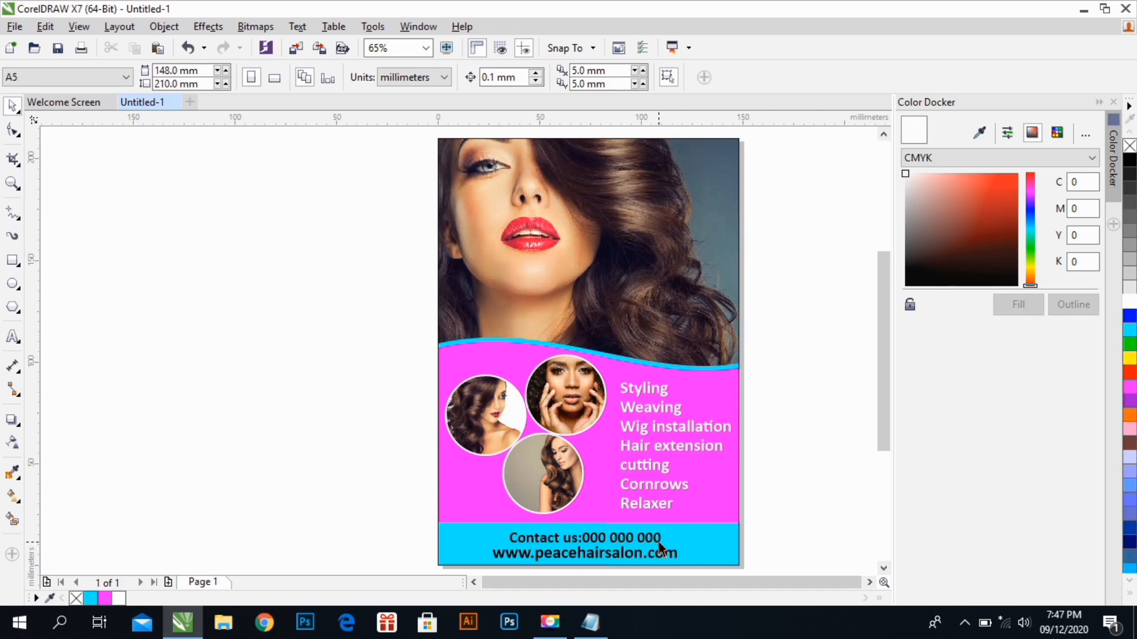
pyautogui.click(483, 530)
pyautogui.click(317, 373)
# Draw a rectangle about 117 × 43 mm left of the page and round its corners fully into a pill shape
pyautogui.click(13, 260)
pyautogui.moveTo(113, 163); pyautogui.dragTo(351, 249)
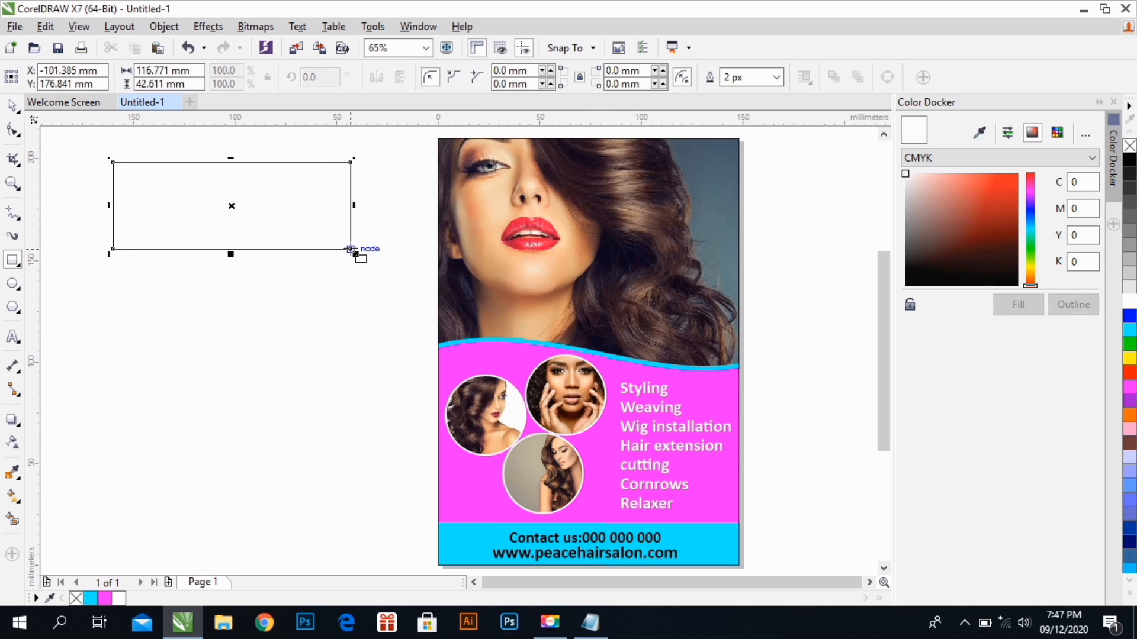
pyautogui.click(12, 129)
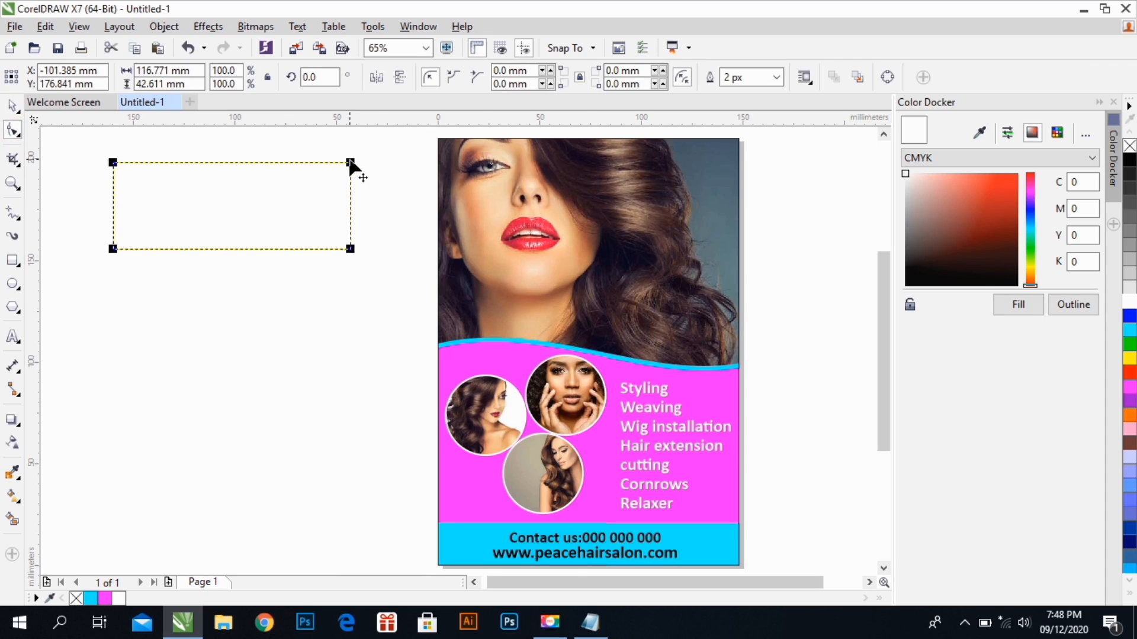
pyautogui.moveTo(350, 163); pyautogui.dragTo(165, 158)
pyautogui.click(13, 105)
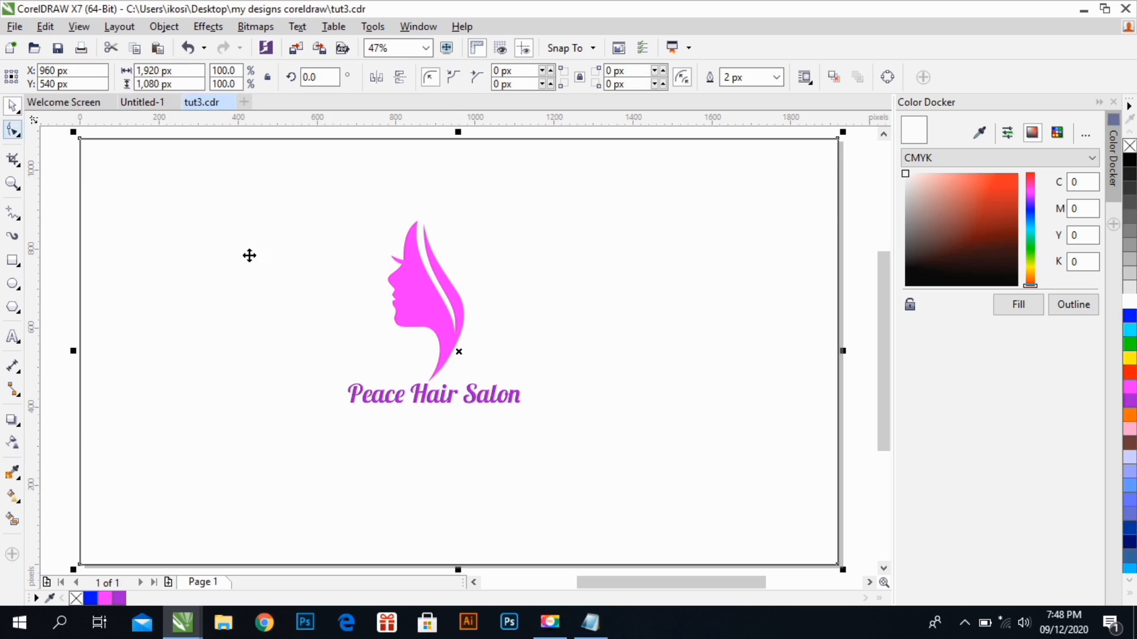
# Copy the Peace Hair Salon logo from tut3.cdr, paste it into the flyer document, and place it left of the page
pyautogui.moveTo(53, 201); pyautogui.dragTo(626, 460)
pyautogui.hotkey('ctrl', 'c')
pyautogui.click(136, 102)
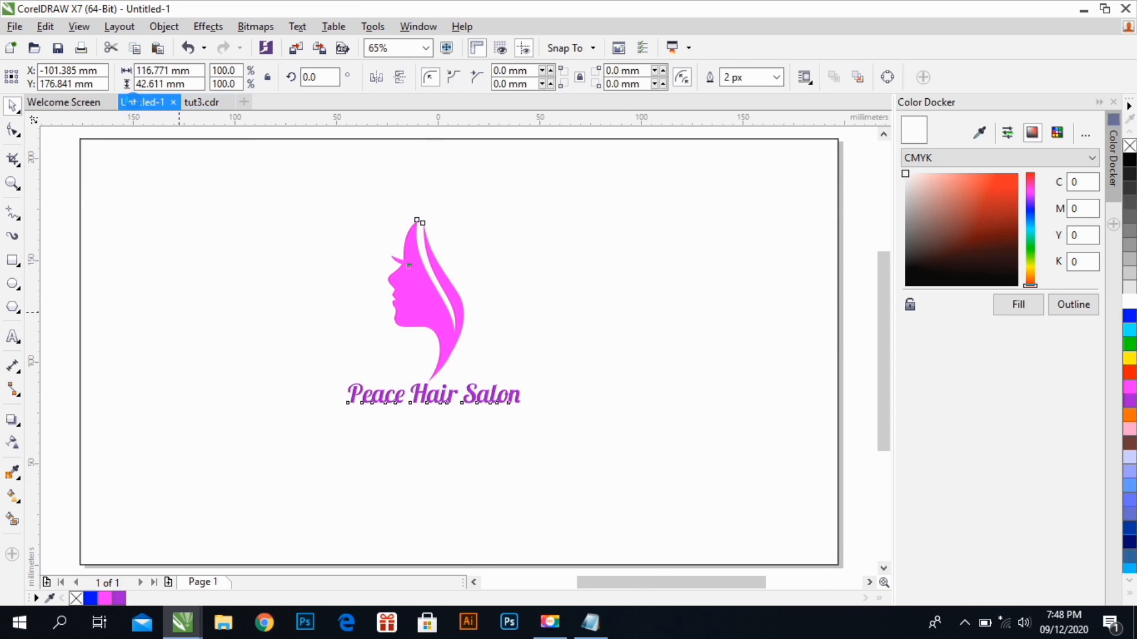
pyautogui.hotkey('ctrl', 'v')
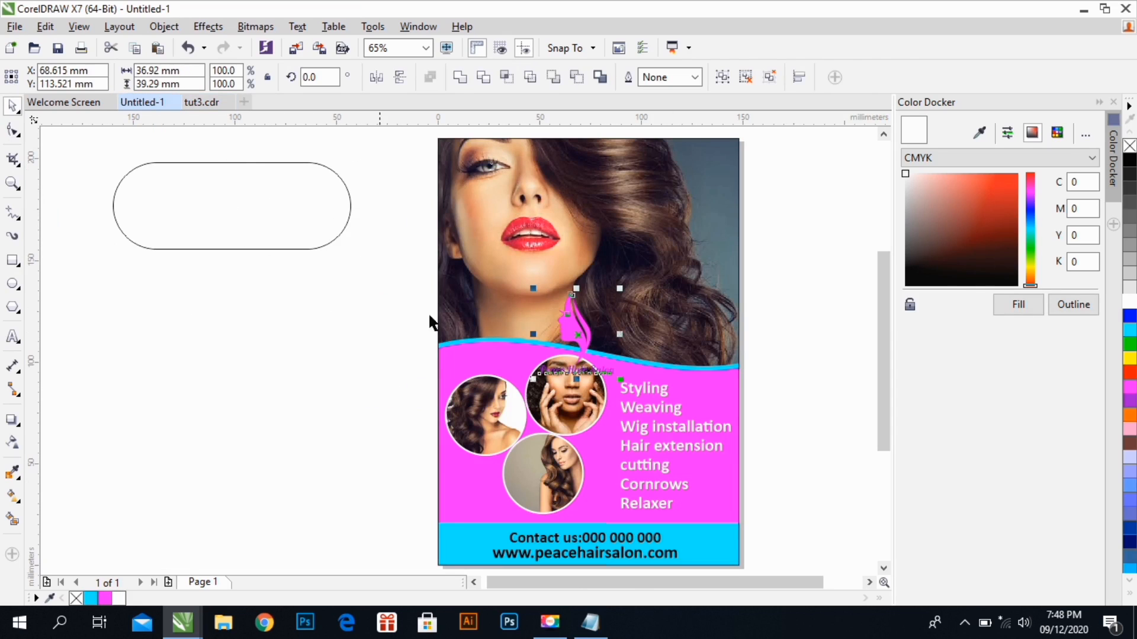
pyautogui.moveTo(599, 342); pyautogui.dragTo(313, 305)
# Place the pill shape over the model photo, PowerClip it inside the flyer's page frame, and open the PowerClip contents for editing
pyautogui.click(261, 214)
pyautogui.moveTo(261, 213); pyautogui.dragTo(615, 211)
pyautogui.rightClick(615, 210)
pyautogui.click(643, 184)
pyautogui.click(687, 154)
pyautogui.keyDown('ctrl'); pyautogui.click(679, 183); pyautogui.keyUp('ctrl')
pyautogui.click(680, 183)
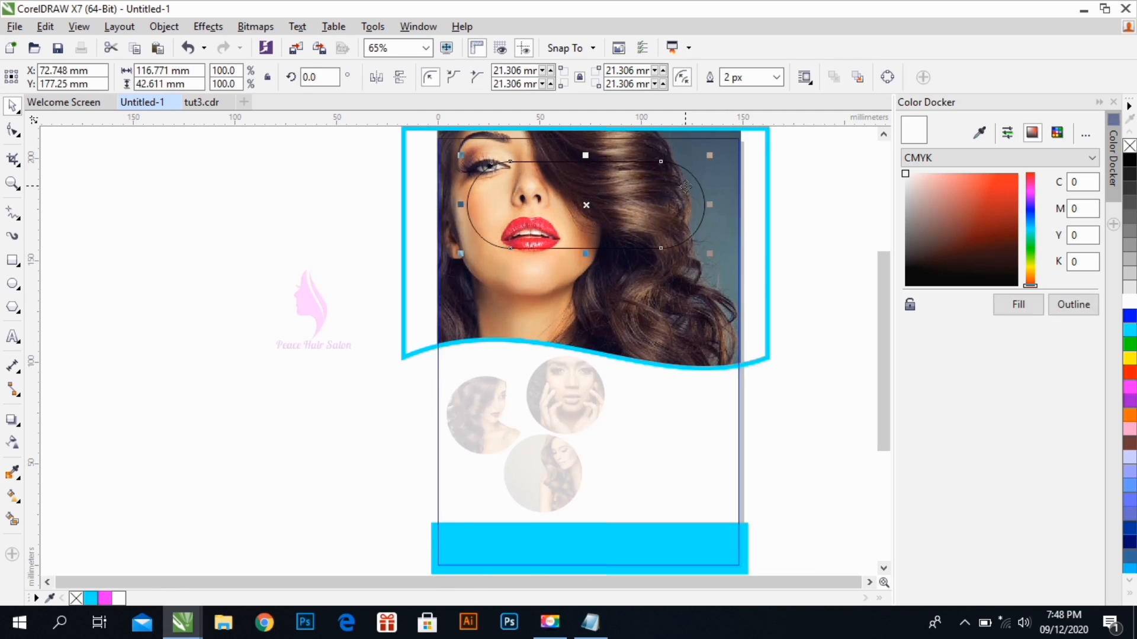
# Move the pill shape right so that it extends past the model photo's right edge
pyautogui.moveTo(694, 189); pyautogui.dragTo(854, 176)
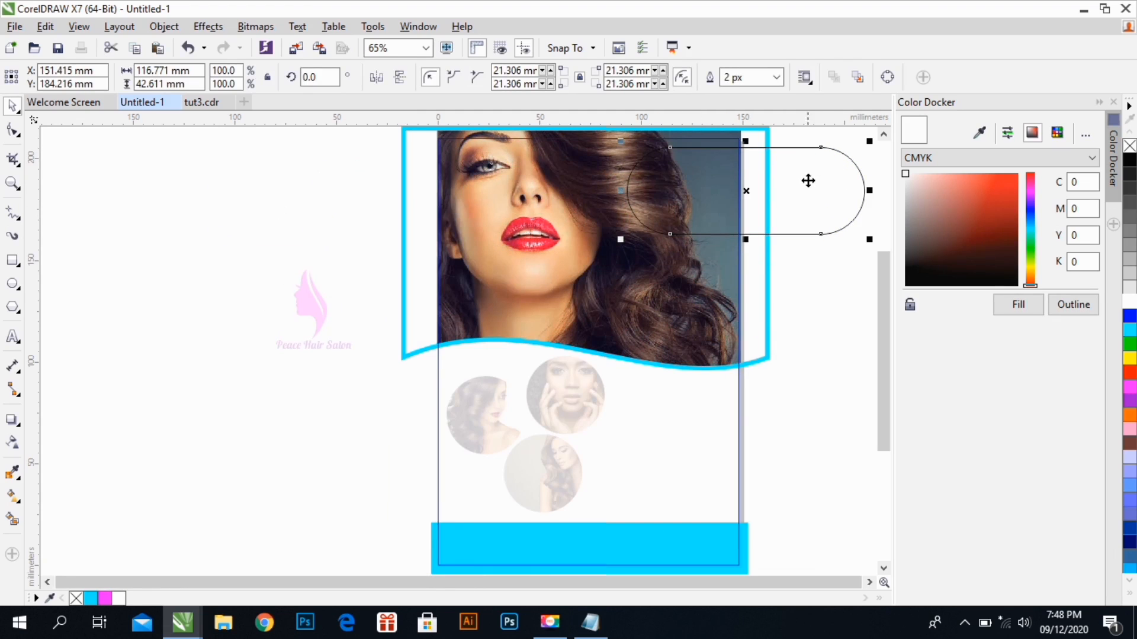
pyautogui.moveTo(788, 187); pyautogui.dragTo(824, 182)
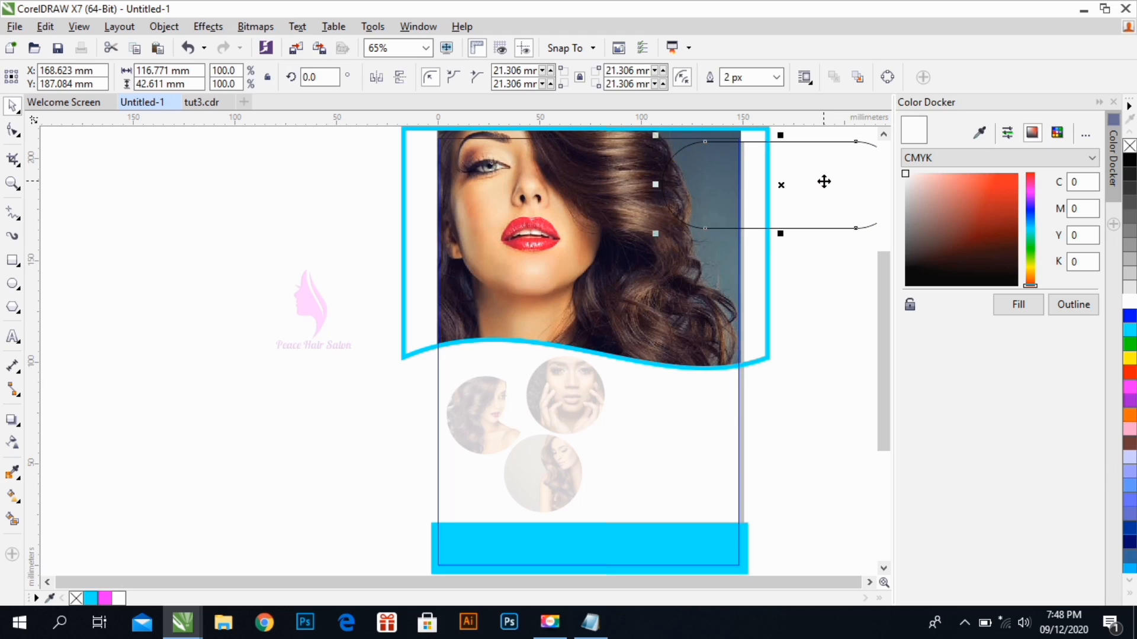
pyautogui.click(870, 583)
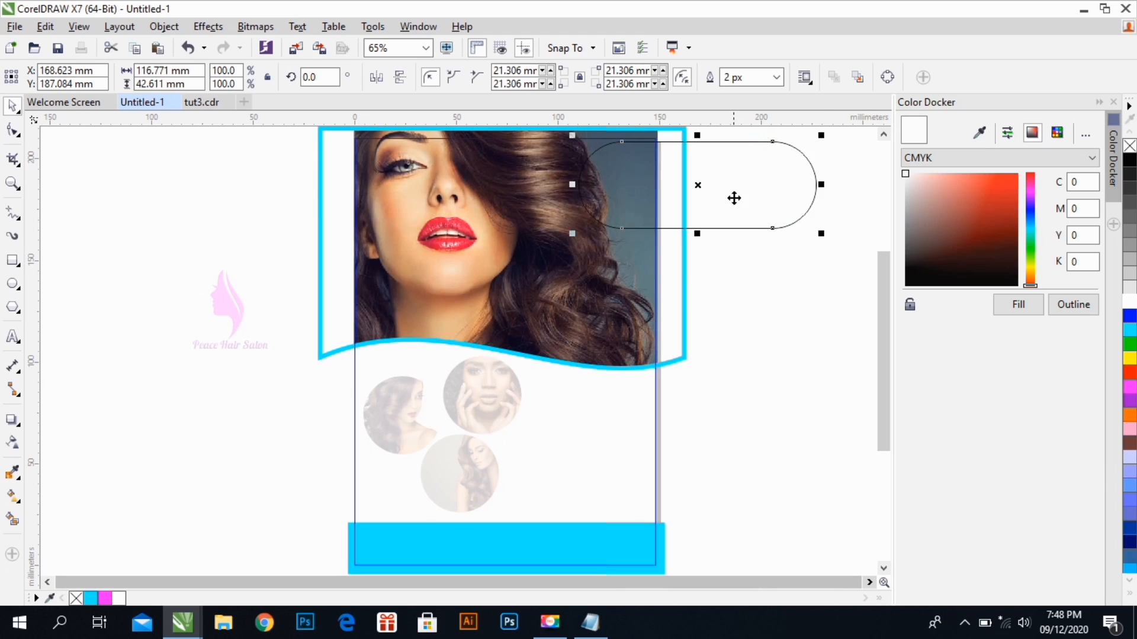
pyautogui.moveTo(734, 193); pyautogui.dragTo(738, 197)
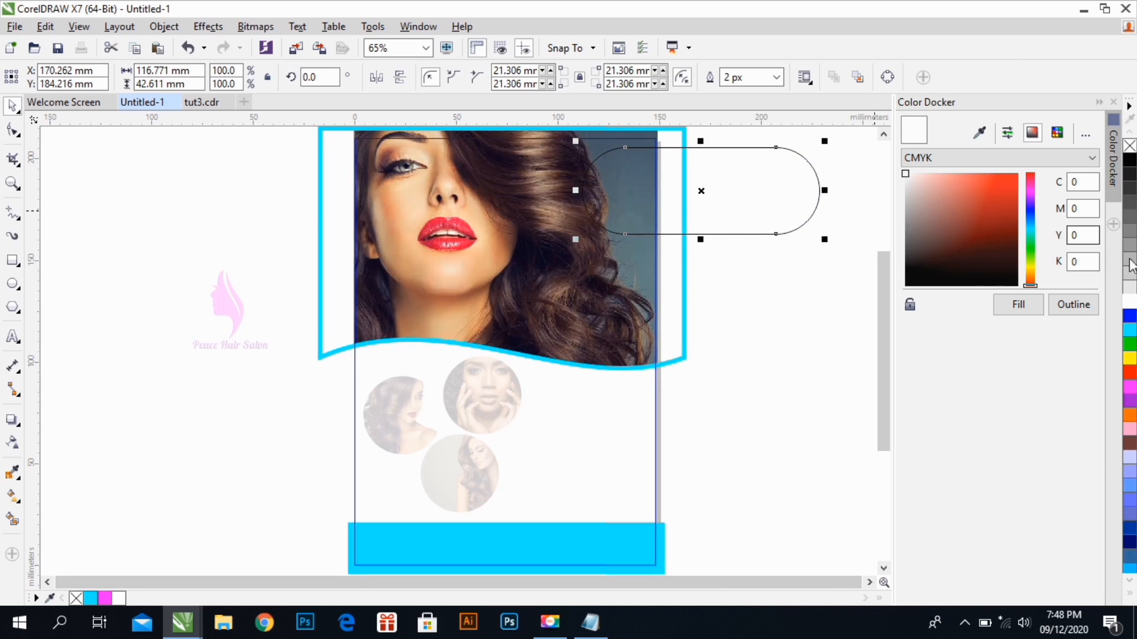
# Give the pill shape a magenta 16 px outline and a white fill
pyautogui.rightClick(1131, 383)
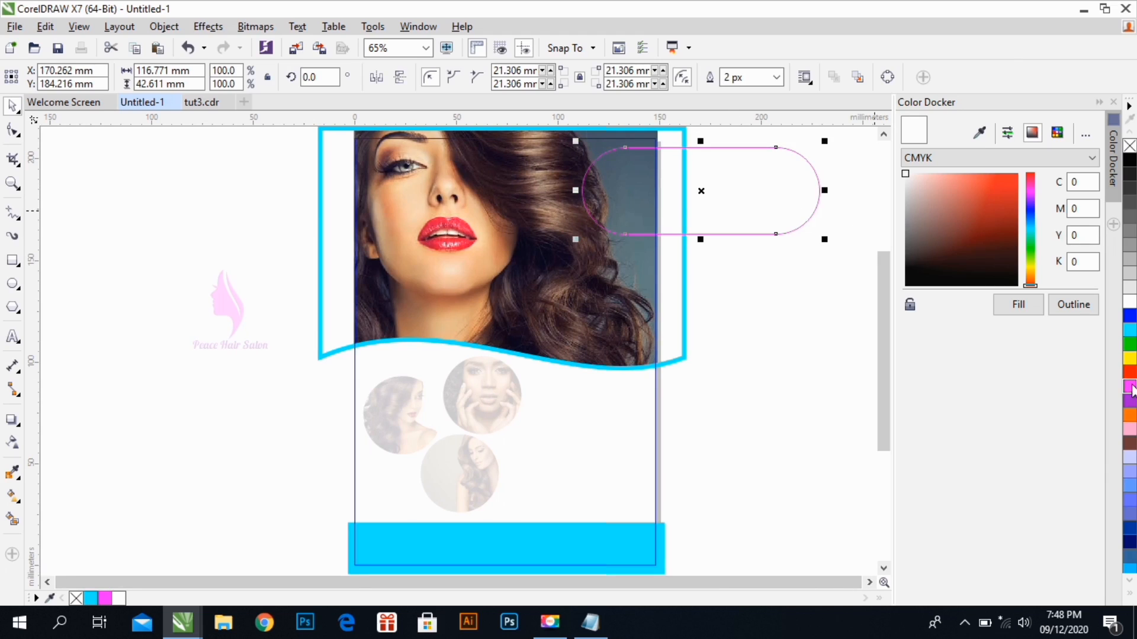
pyautogui.click(775, 77)
pyautogui.click(739, 194)
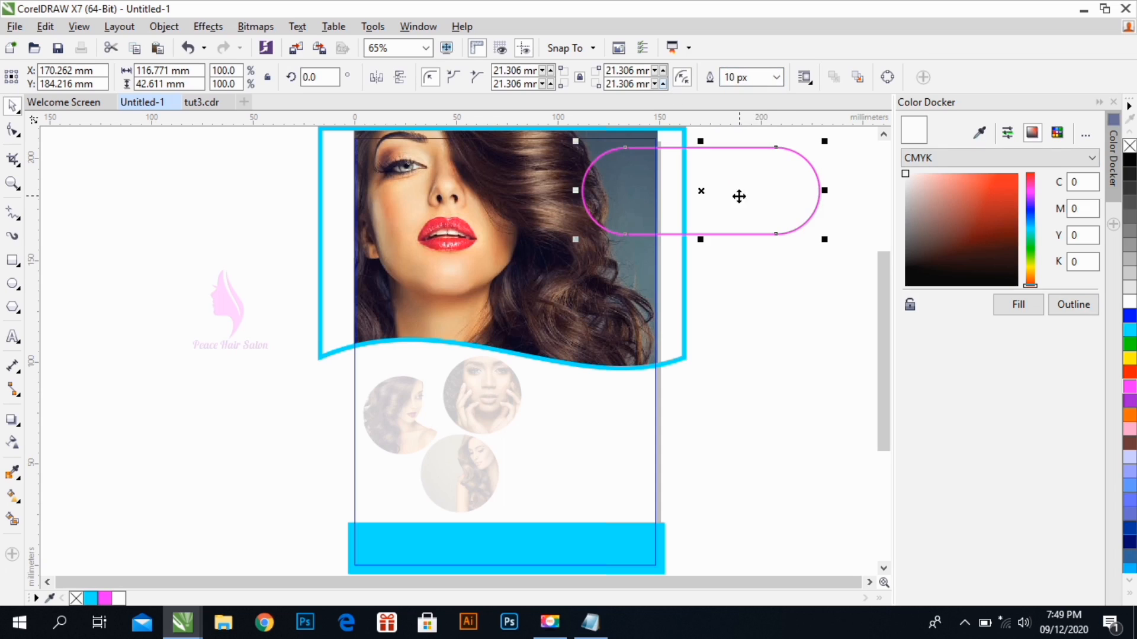
pyautogui.click(776, 77)
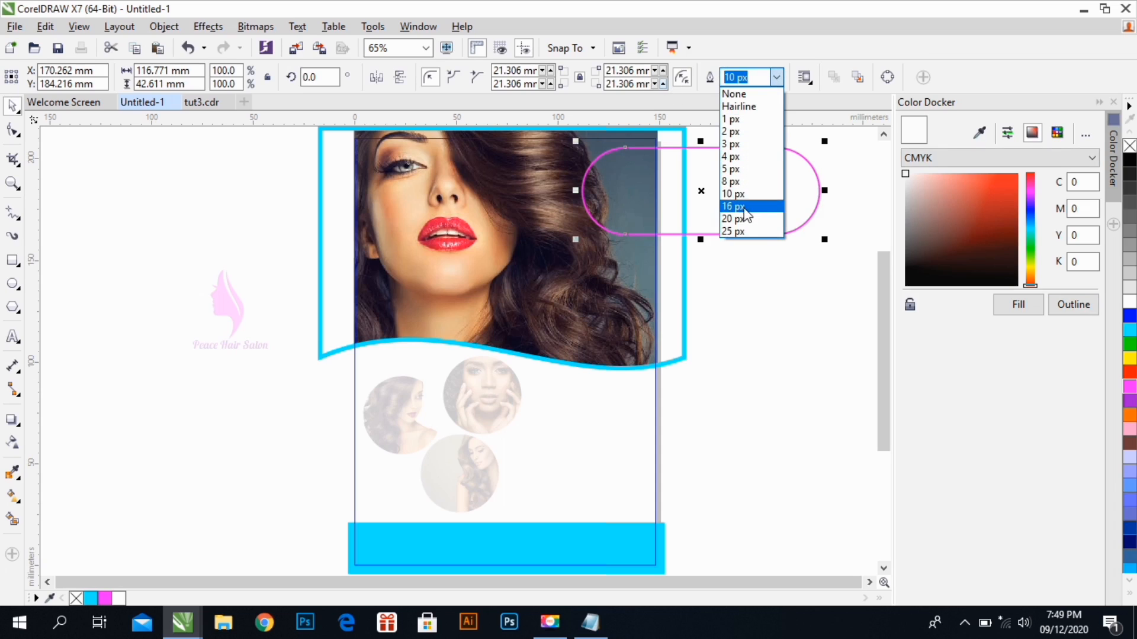
pyautogui.click(740, 214)
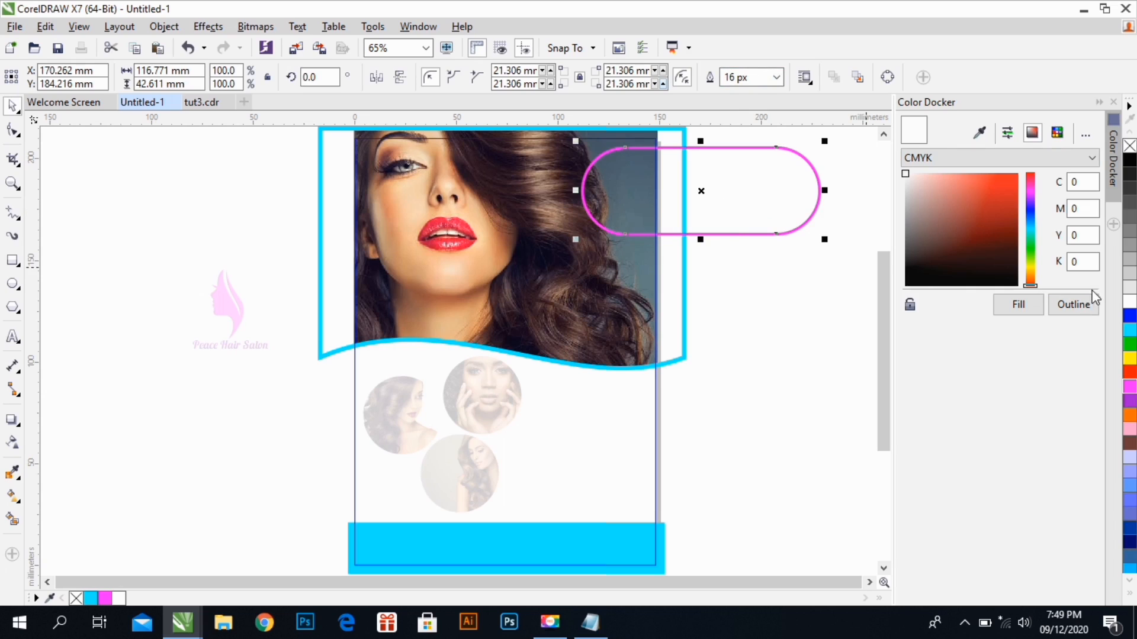
pyautogui.click(1130, 302)
# Scale the pill shape to about 80.8 × 29.5 mm, move it to the page's upper-right corner, and finish editing the PowerClip
pyautogui.moveTo(824, 239); pyautogui.dragTo(759, 212)
pyautogui.moveTo(707, 180); pyautogui.dragTo(729, 163)
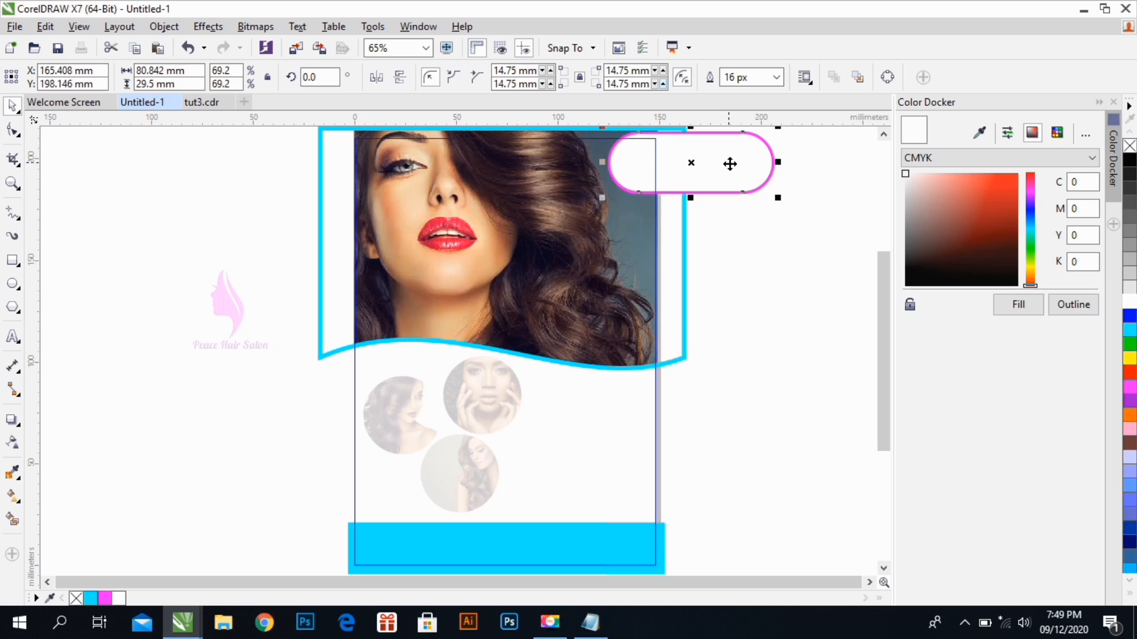
pyautogui.rightClick(727, 155)
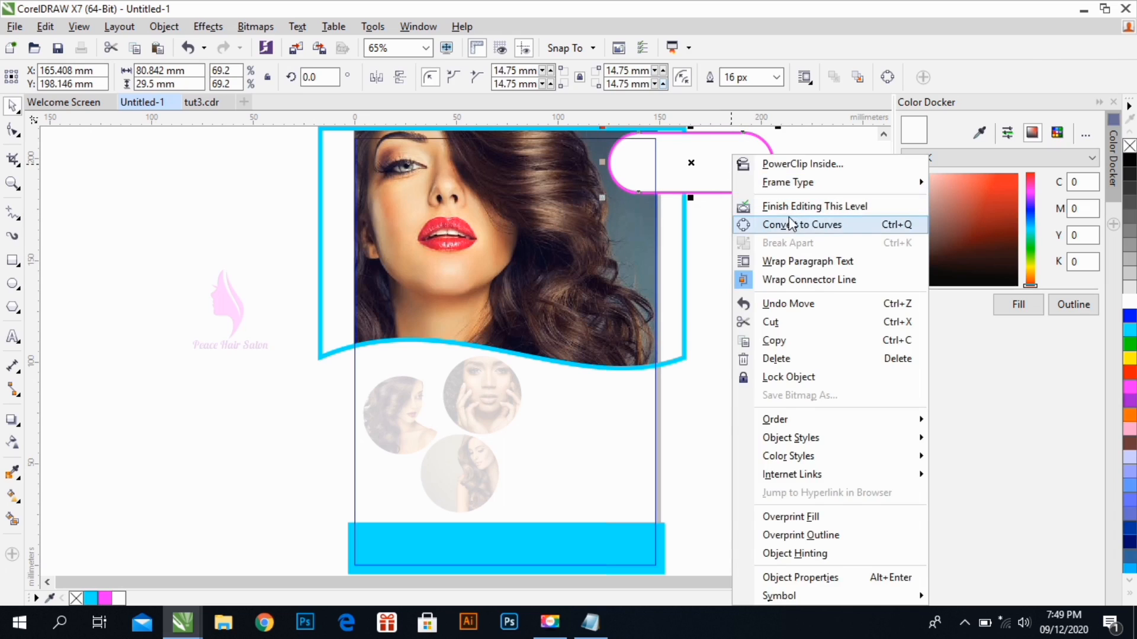
pyautogui.click(788, 208)
pyautogui.click(772, 223)
# Group the Peace Hair Salon logo, PowerClip it inside the flyer's page frame, and open the PowerClip contents for editing
pyautogui.moveTo(173, 261); pyautogui.dragTo(305, 373)
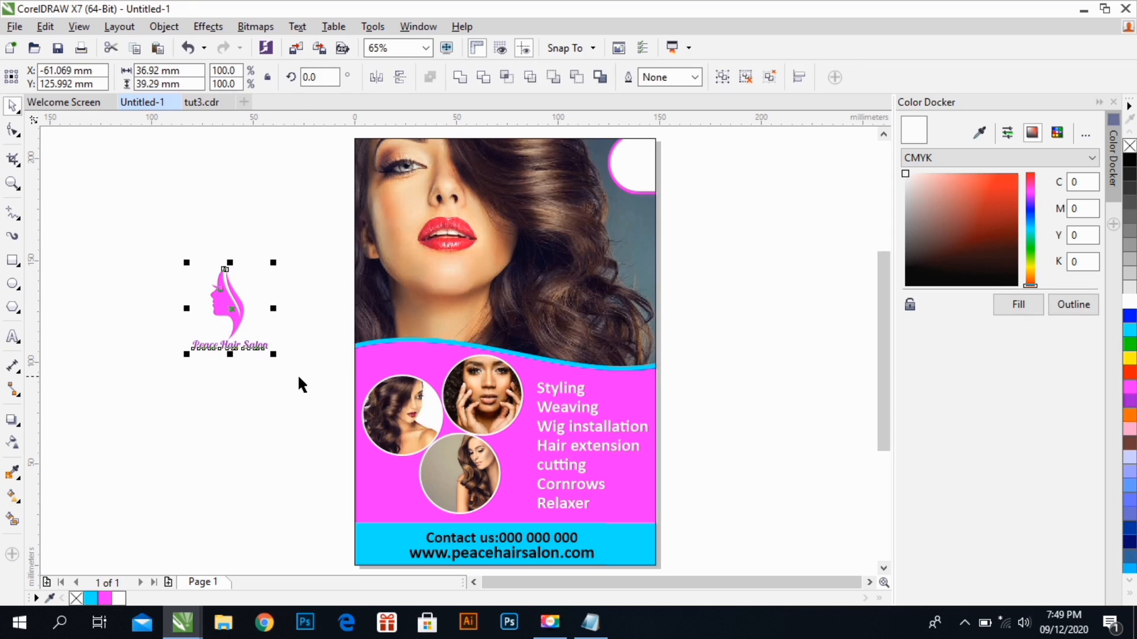
pyautogui.hotkey('ctrl', 'g')
pyautogui.rightClick(228, 317)
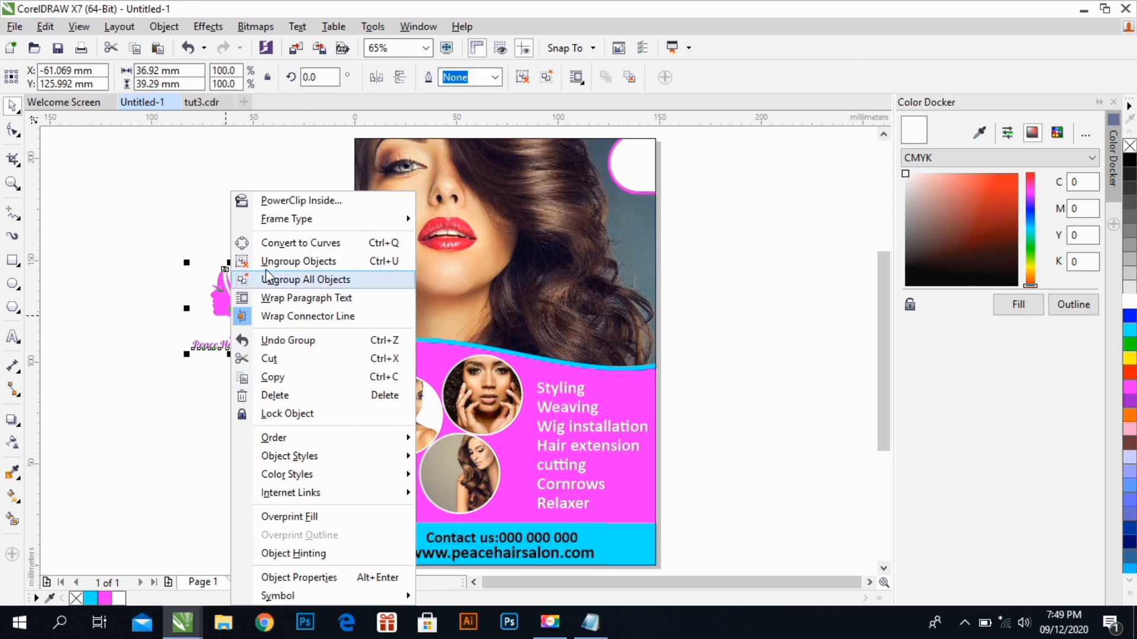
pyautogui.click(285, 201)
pyautogui.click(629, 173)
pyautogui.doubleClick(629, 171)
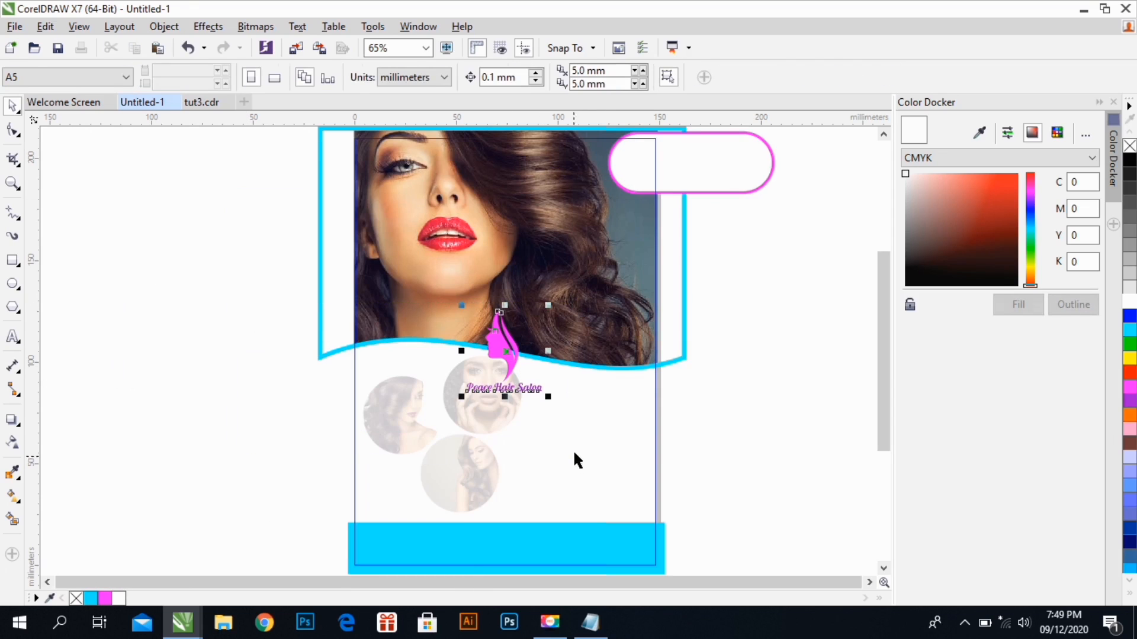
# Shrink the logo to about 21.6 × 22.9 mm and place it on the pill's visible end, enlarging the pill slightly to fit
pyautogui.click(508, 355)
pyautogui.moveTo(505, 354); pyautogui.dragTo(591, 210)
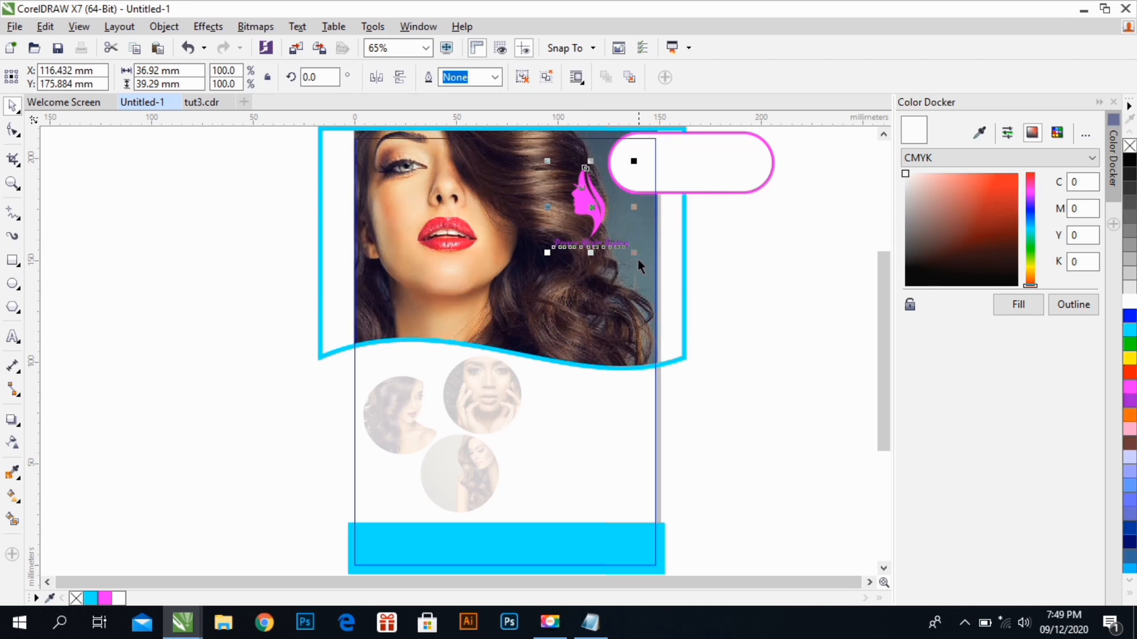
pyautogui.moveTo(635, 257); pyautogui.dragTo(619, 241)
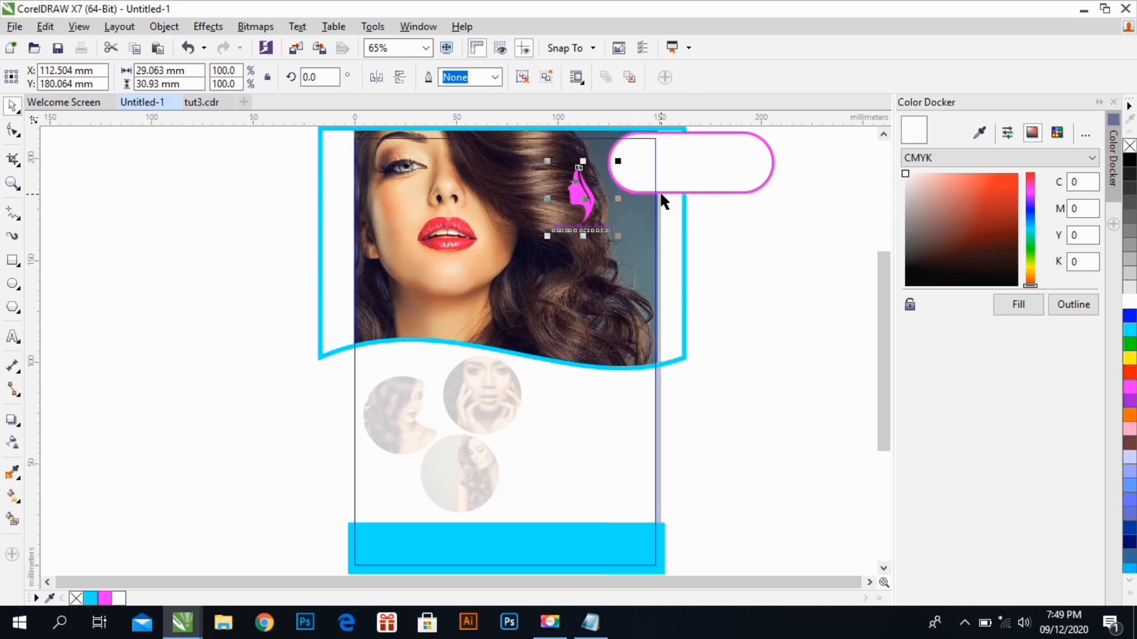
pyautogui.click(684, 173)
pyautogui.moveTo(601, 199); pyautogui.dragTo(597, 208)
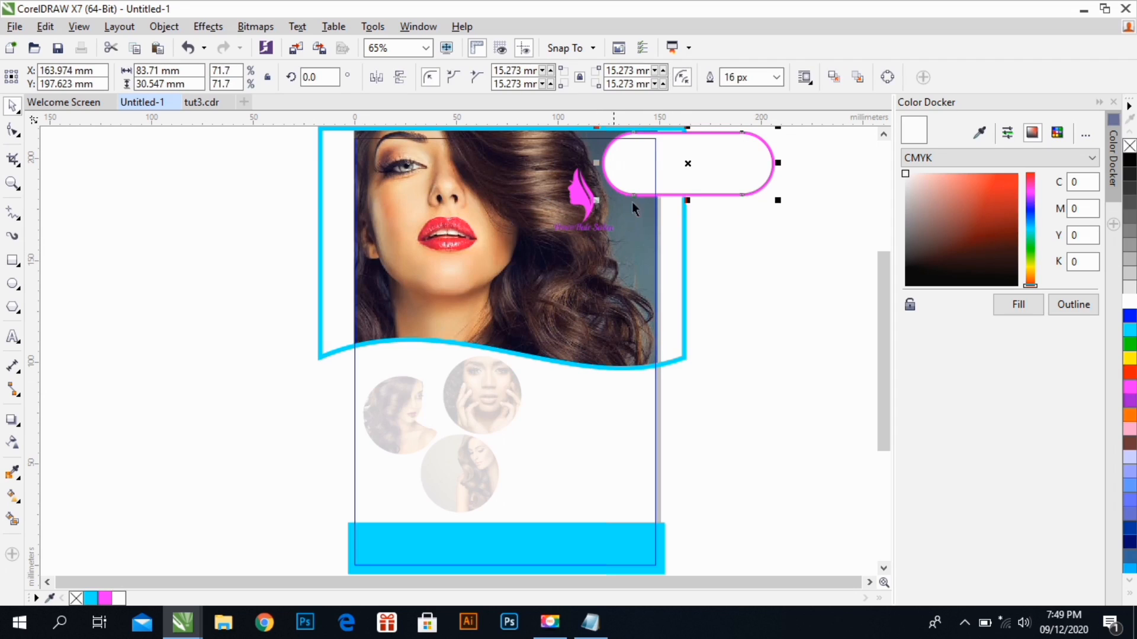
pyautogui.moveTo(597, 201)
pyautogui.mouseDown()
pyautogui.moveTo(588, 206)
pyautogui.moveTo(616, 161)
pyautogui.moveTo(622, 173)
pyautogui.moveTo(617, 165)
pyautogui.moveTo(598, 194)
pyautogui.mouseUp()
pyautogui.moveTo(662, 129); pyautogui.dragTo(650, 143)
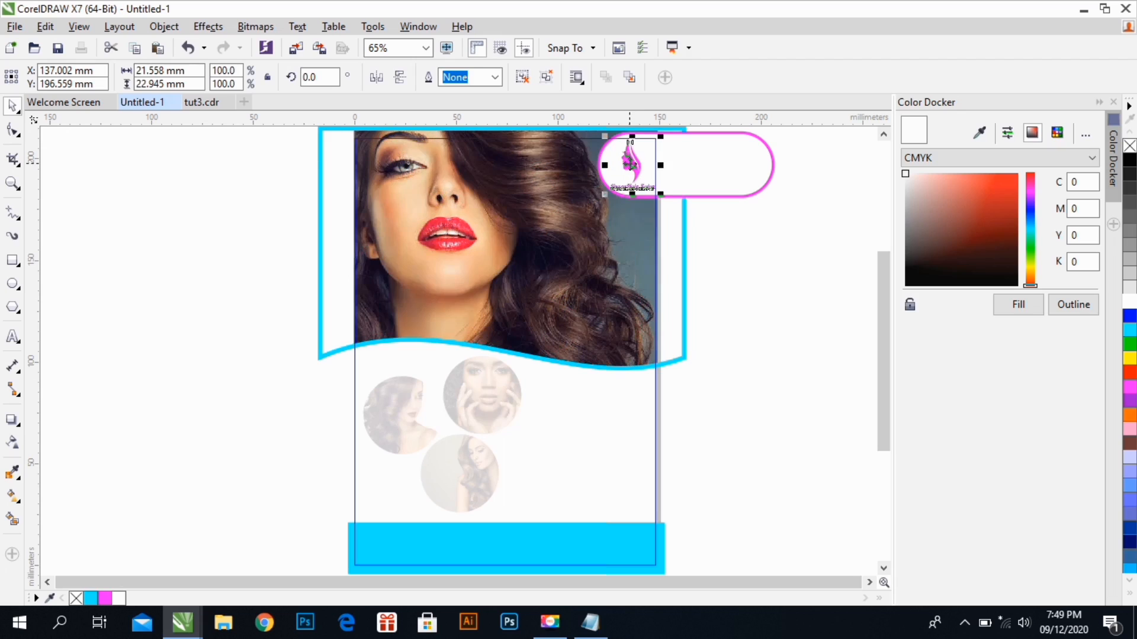
# Shift the pill shape slightly left and down and enlarge it to about 88.2 × 32.2 mm around the logo
pyautogui.click(752, 278)
pyautogui.moveTo(699, 178); pyautogui.dragTo(695, 182)
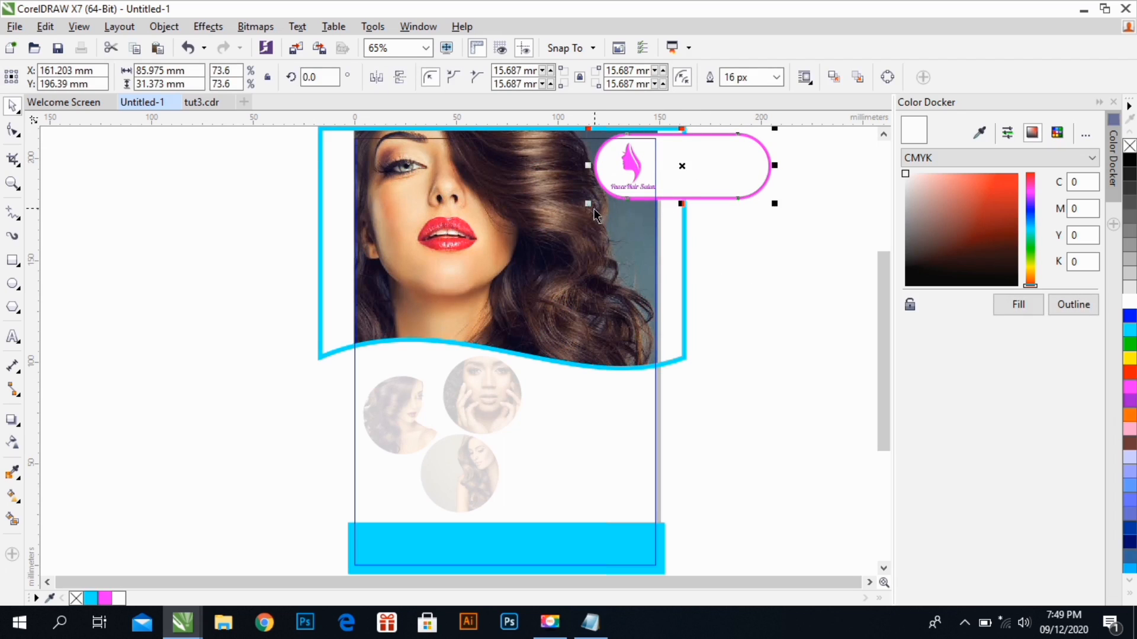
pyautogui.moveTo(594, 209); pyautogui.dragTo(590, 210)
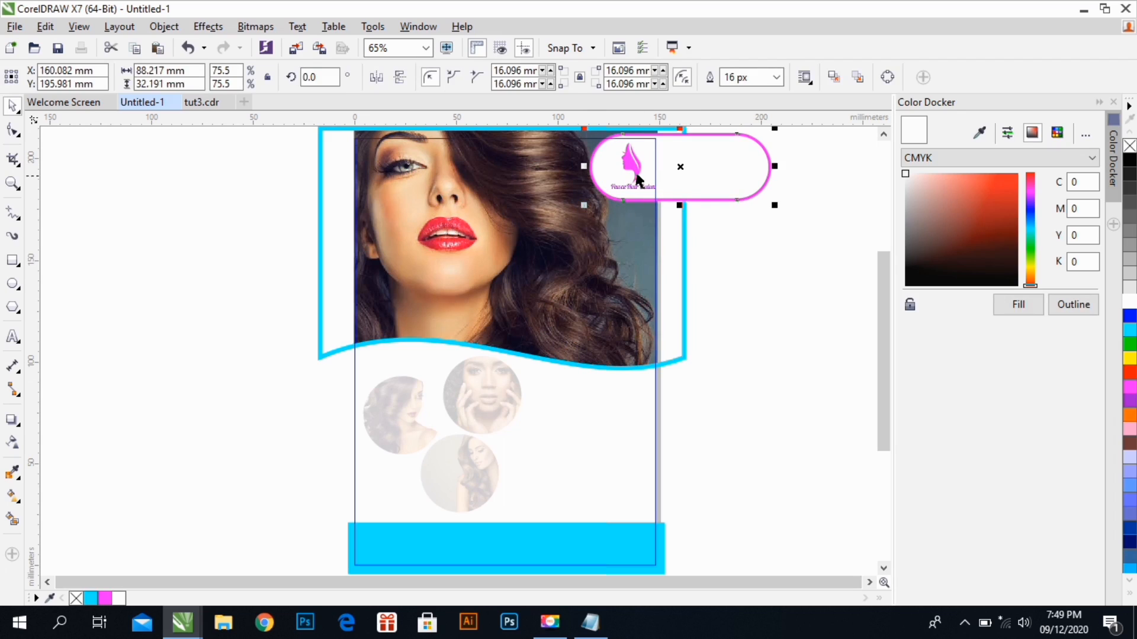
# Nudge the logo slightly left and down within the pill shape
pyautogui.click(633, 174)
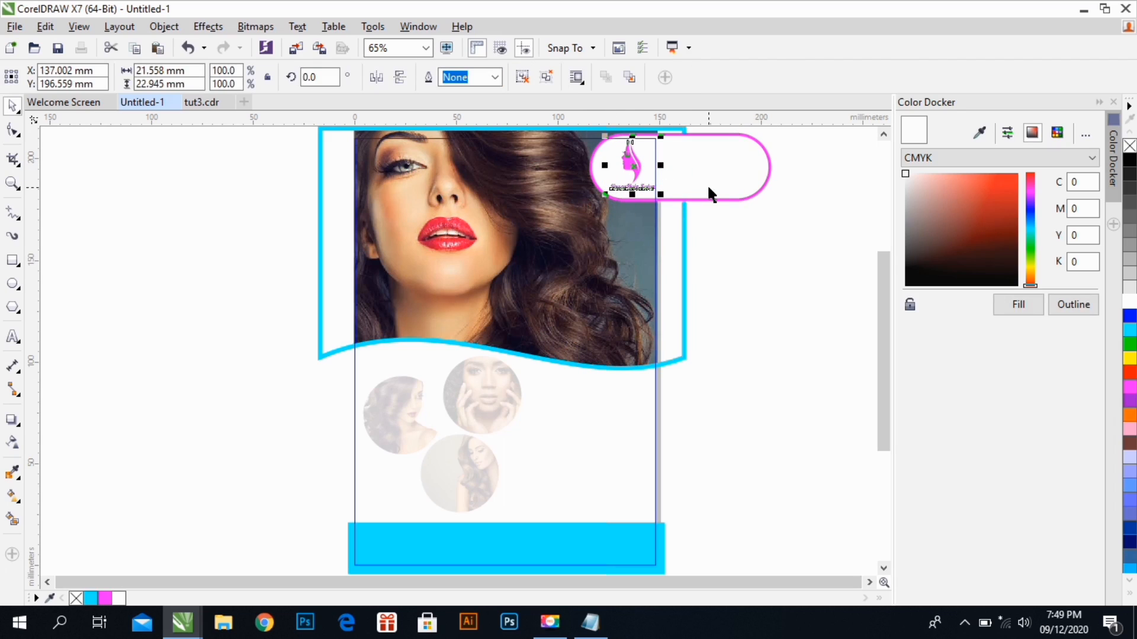
pyautogui.press('Left')
pyautogui.press('Left')
pyautogui.press('Left')
pyautogui.press('Left')
pyautogui.press('Left')
pyautogui.press('Down')
pyautogui.press('Down')
pyautogui.press('Down')
pyautogui.press('Down')
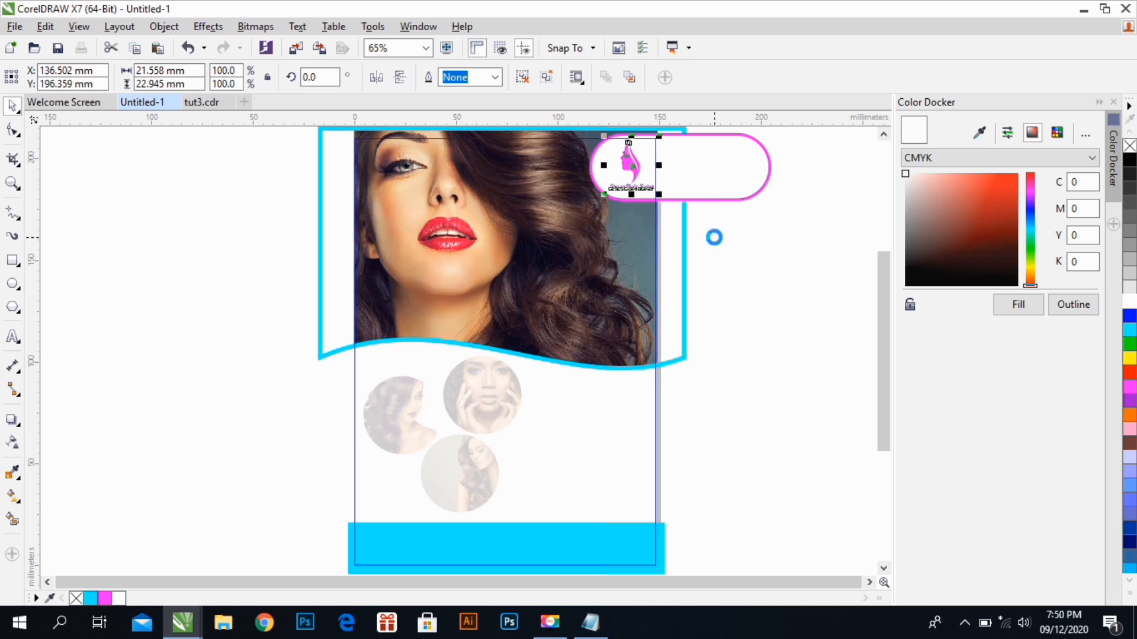
pyautogui.click(752, 240)
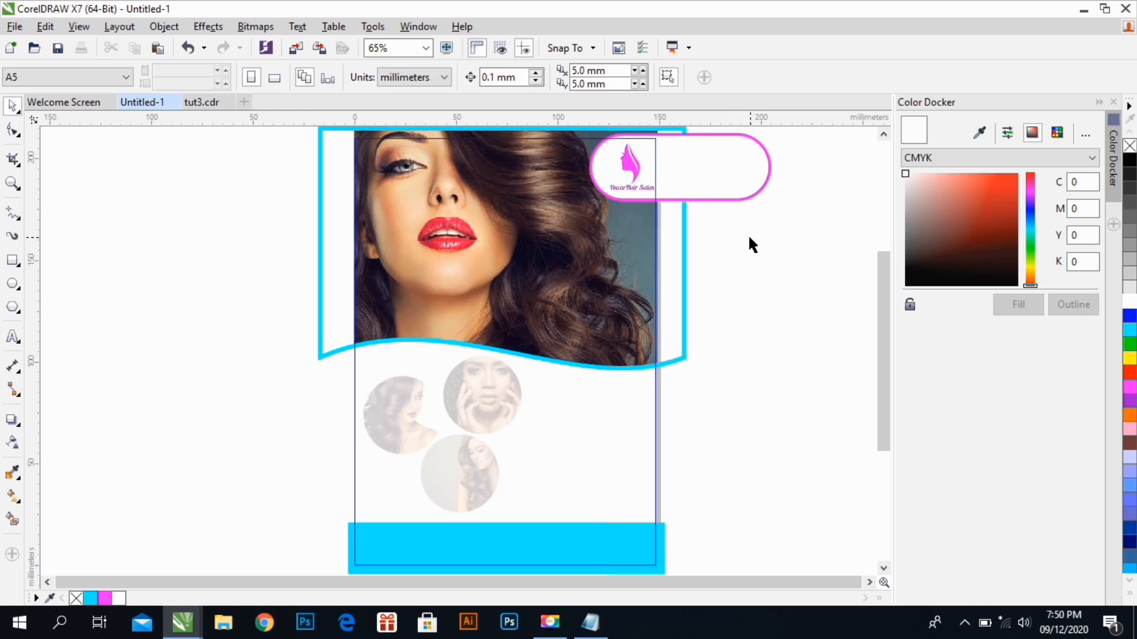
# Enlarge the logo to about 22.5 × 24 mm within the pill shape and finish editing the page frame's PowerClip
pyautogui.click(634, 193)
pyautogui.click(626, 178)
pyautogui.click(630, 172)
pyautogui.moveTo(610, 198); pyautogui.dragTo(597, 197)
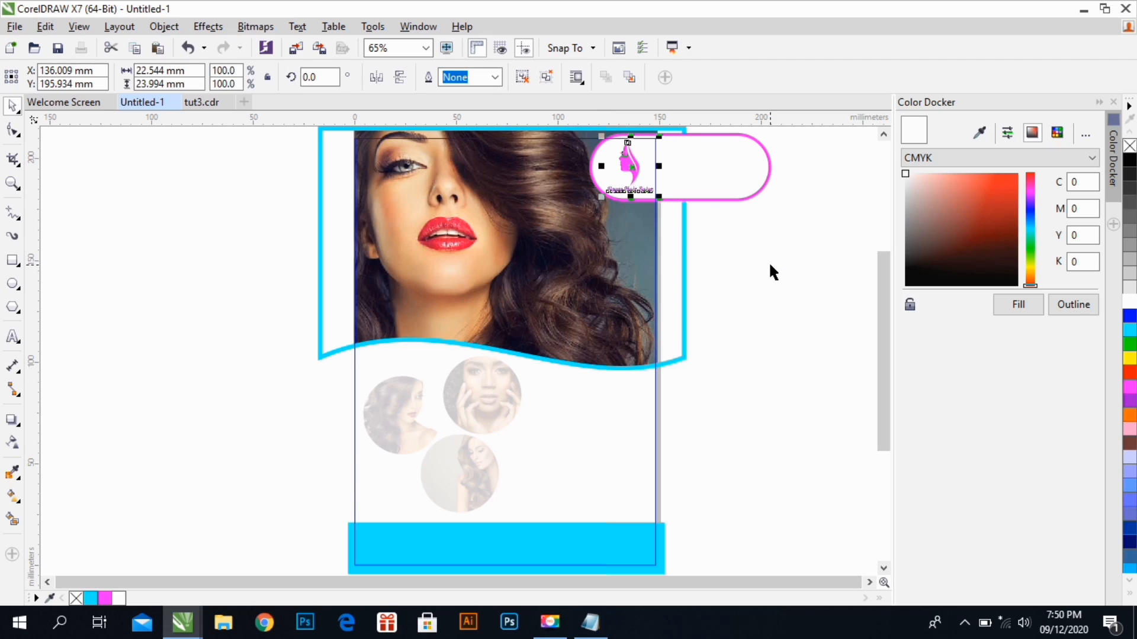
pyautogui.rightClick(730, 185)
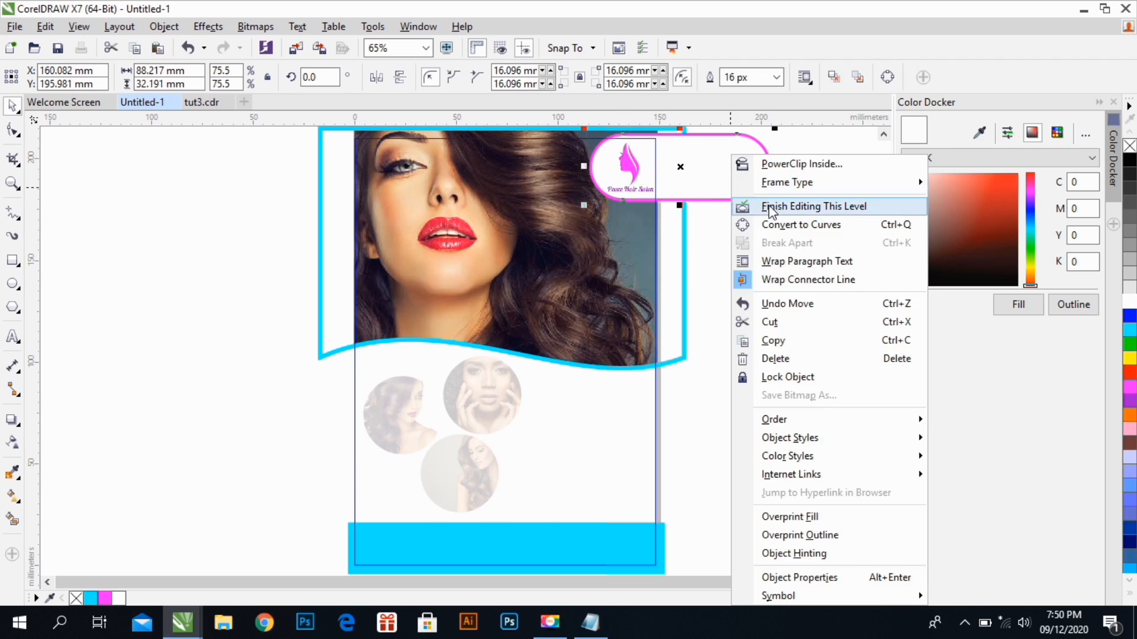
pyautogui.click(769, 207)
pyautogui.click(744, 234)
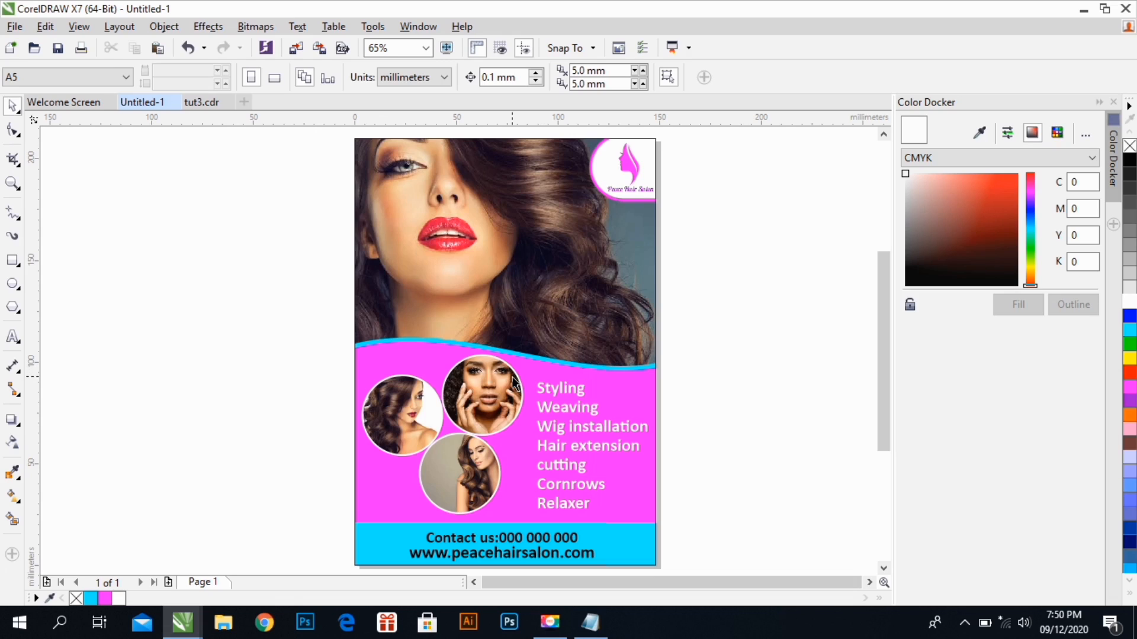
# Reopen the page frame's PowerClip and move the wave-edged photo shape down to a Y position of about 153.1 mm
pyautogui.keyDown('ctrl'); pyautogui.click(497, 312); pyautogui.keyUp('ctrl')
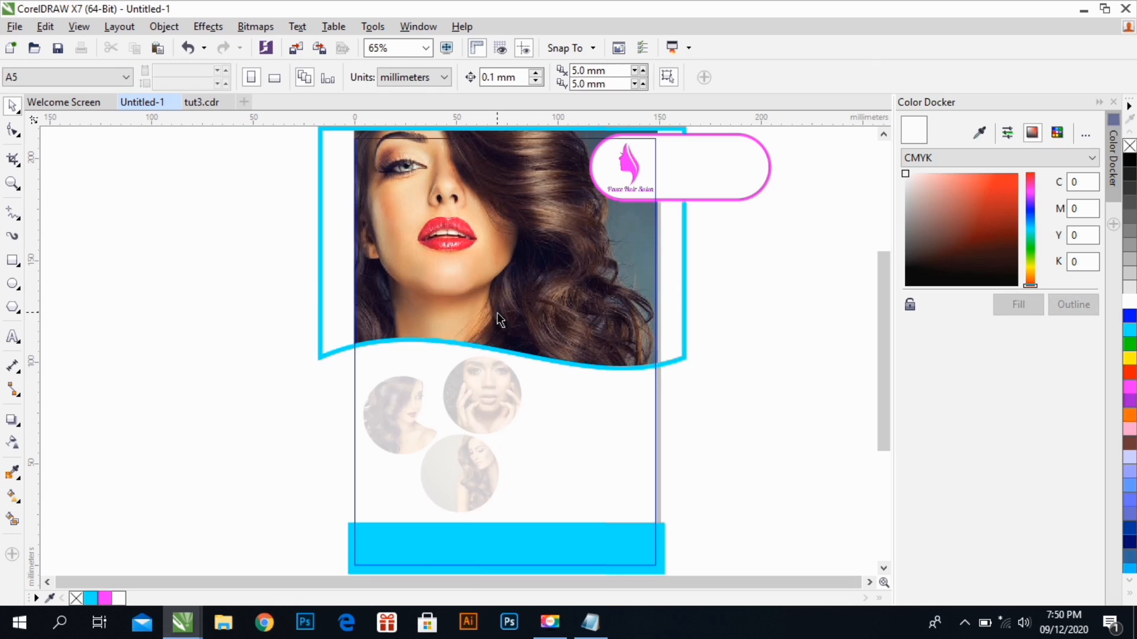
pyautogui.click(510, 306)
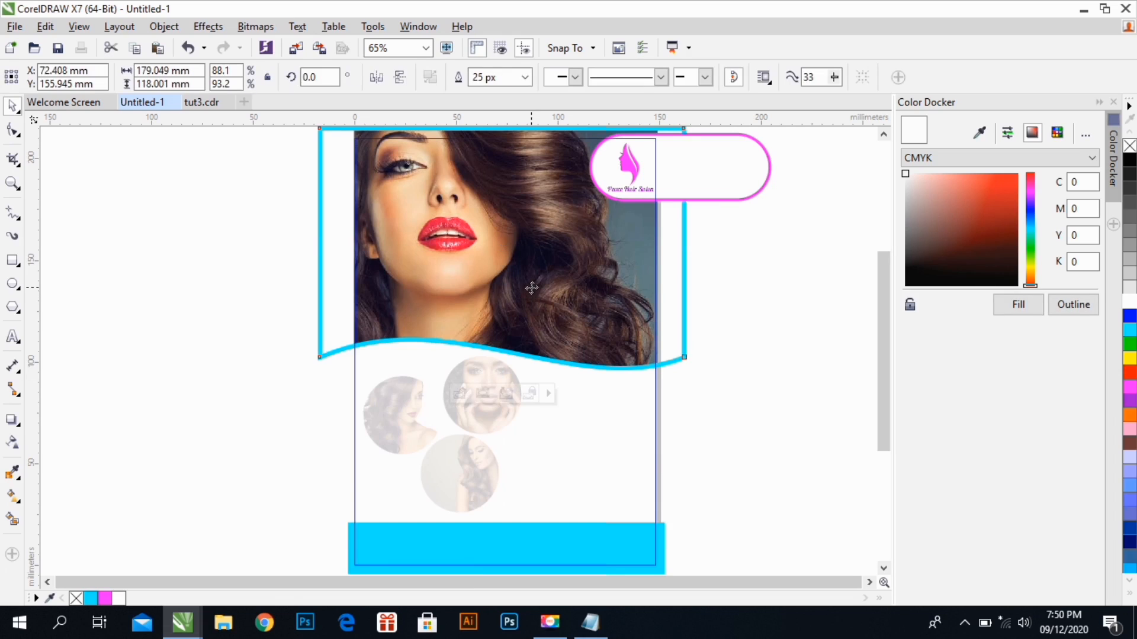
pyautogui.moveTo(532, 290); pyautogui.dragTo(531, 294)
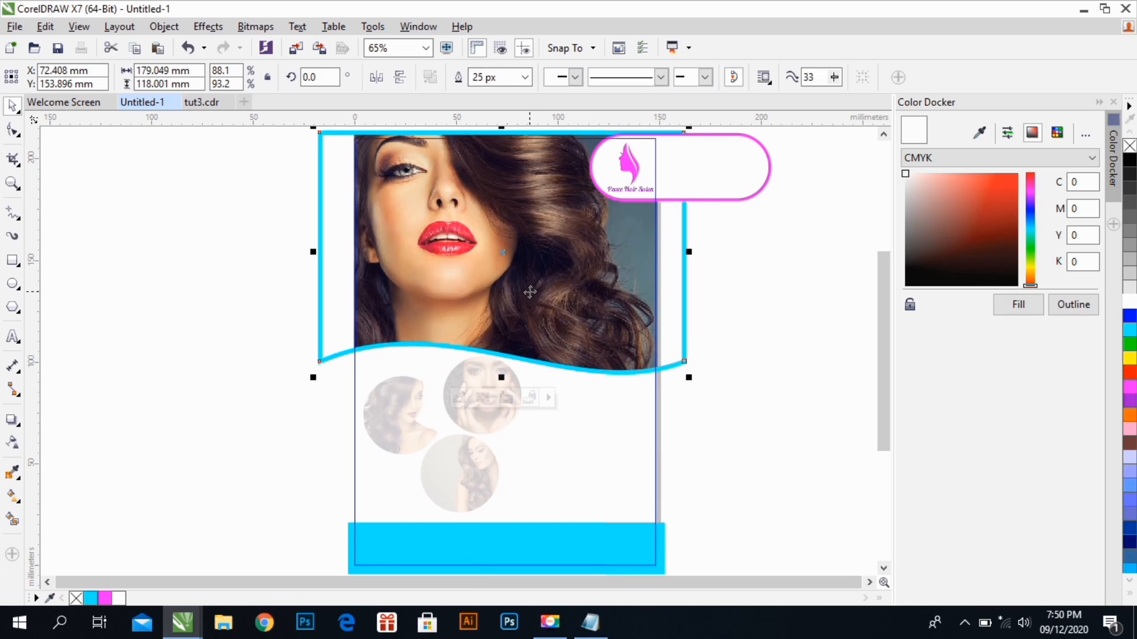
pyautogui.click(528, 279)
pyautogui.moveTo(533, 259); pyautogui.dragTo(536, 267)
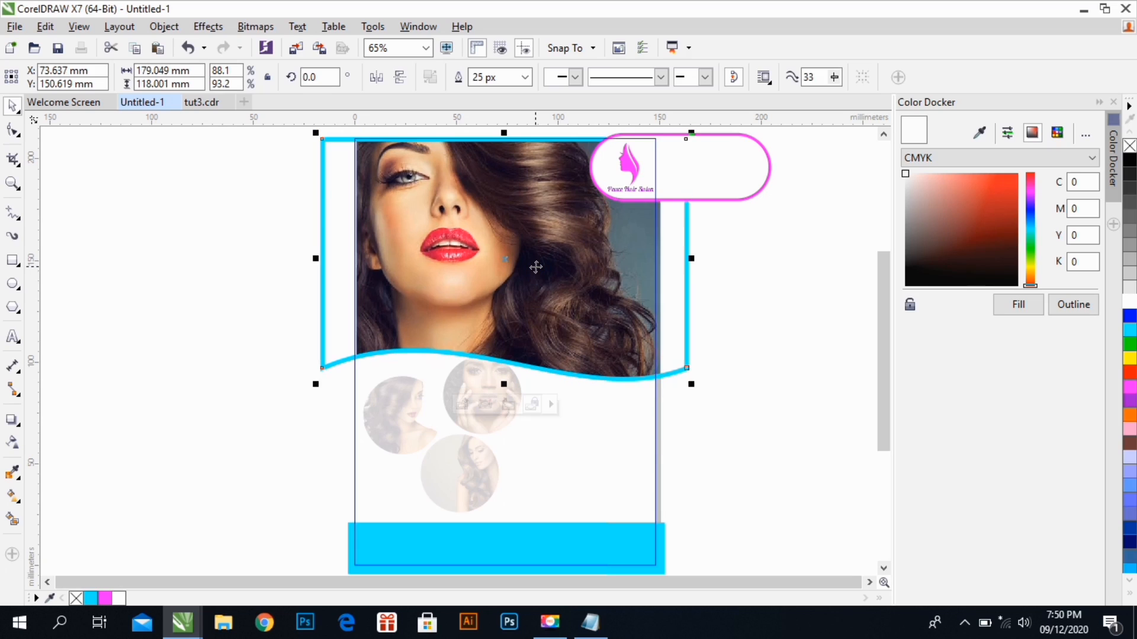
pyautogui.click(536, 267)
pyautogui.click(535, 264)
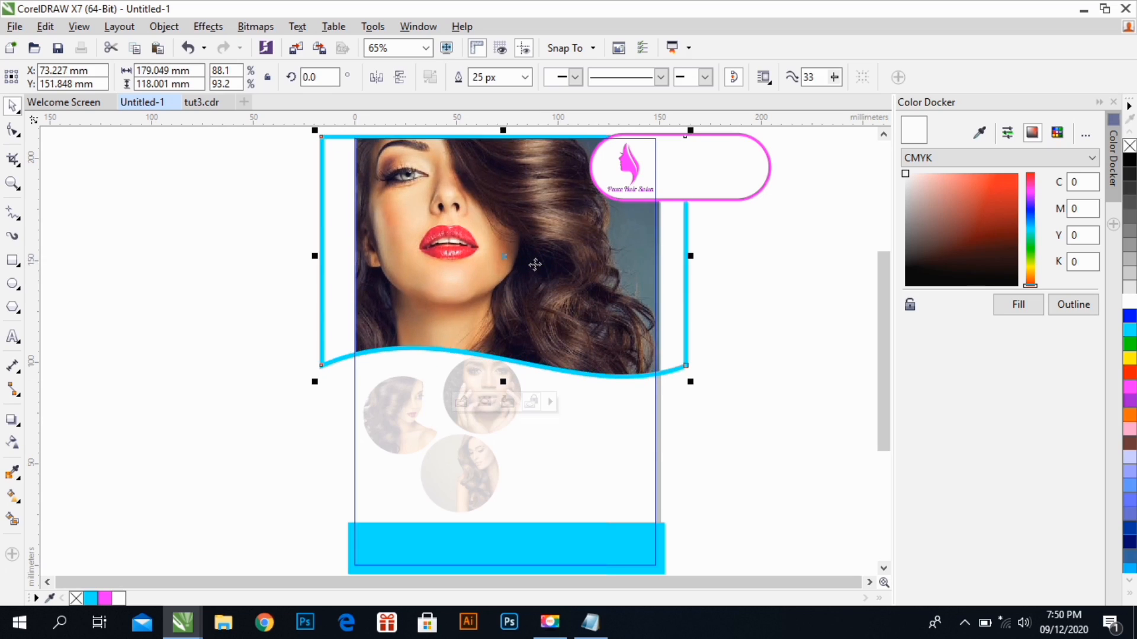
pyautogui.moveTo(534, 265); pyautogui.dragTo(534, 261)
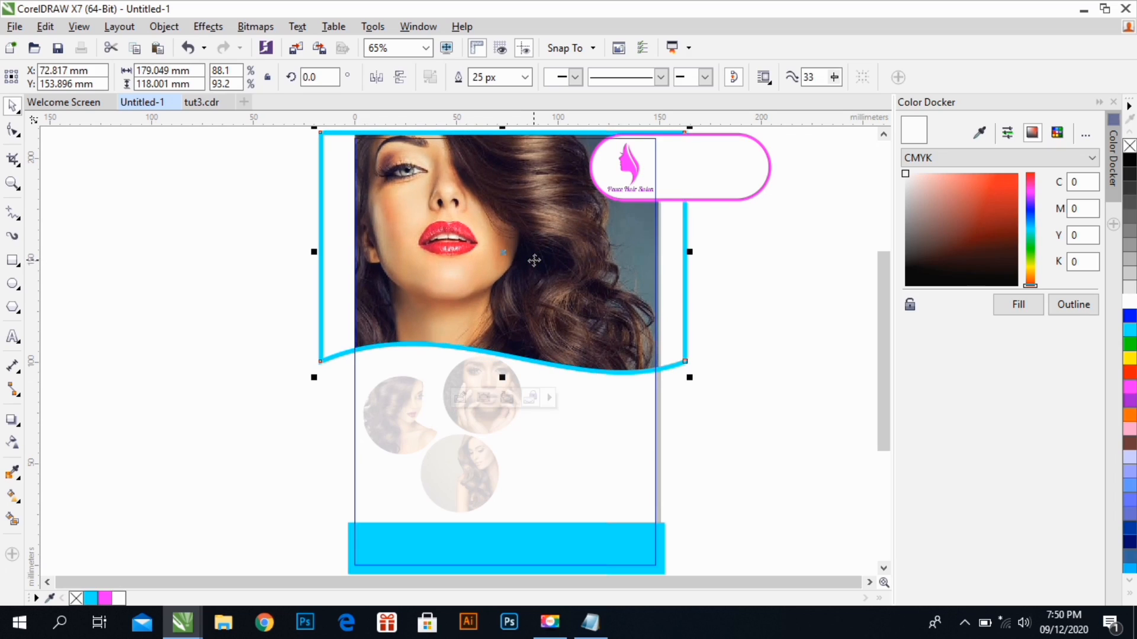
pyautogui.press('Down')
pyautogui.press('Down')
pyautogui.press('Down')
pyautogui.press('Down')
pyautogui.press('Down')
pyautogui.press('Down')
pyautogui.press('Down')
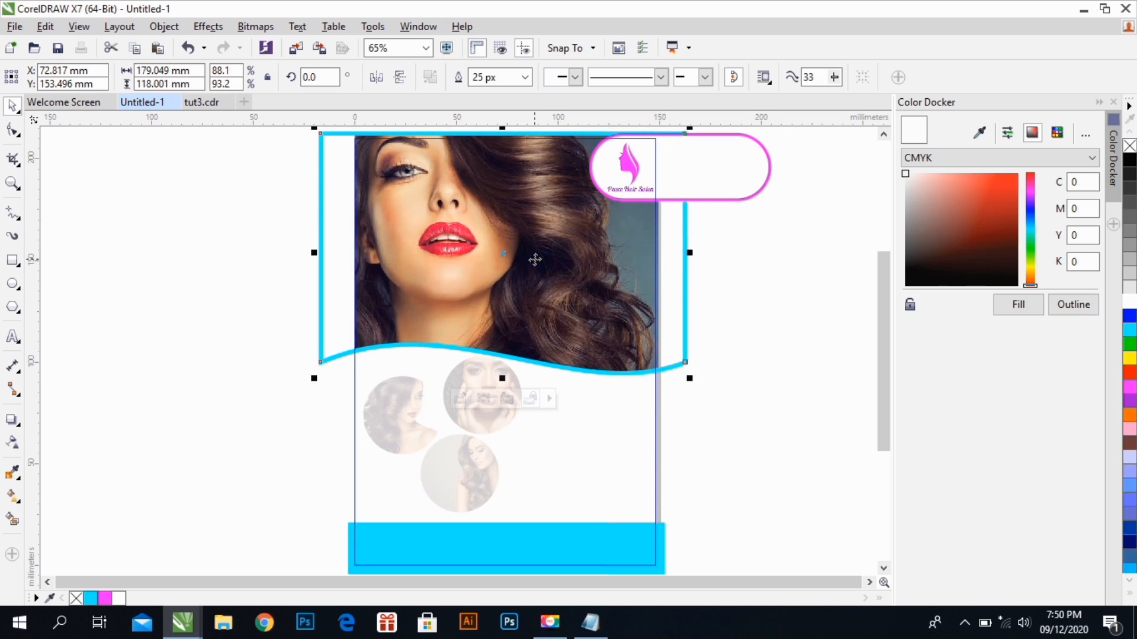
pyautogui.press('Down')
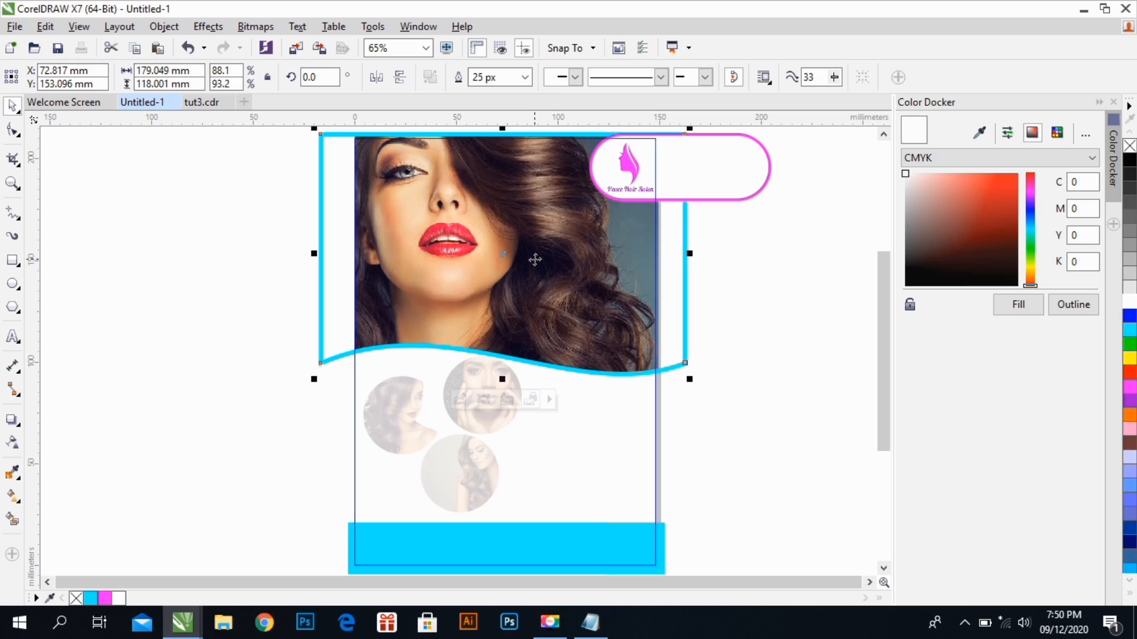
# Open the wave shape's own PowerClip, nudge the model photo down inside it, and finish editing both PowerClip levels
pyautogui.doubleClick(535, 261)
pyautogui.rightClick(535, 264)
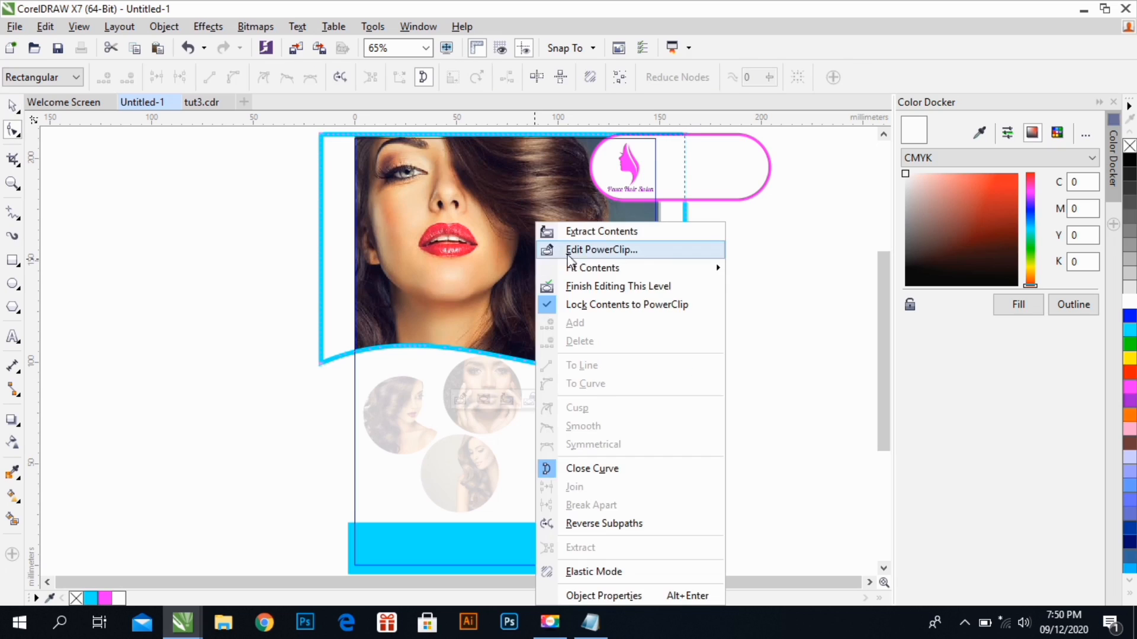
pyautogui.click(601, 249)
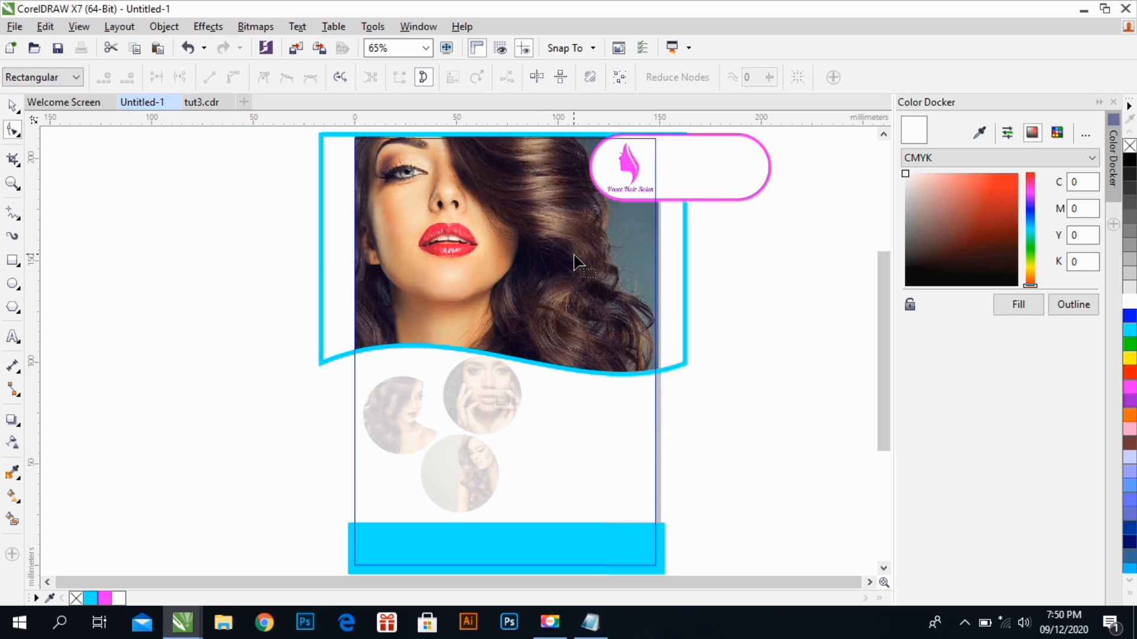
pyautogui.click(12, 109)
pyautogui.click(448, 239)
pyautogui.press('Down')
pyautogui.press('Down')
pyautogui.press('Down')
pyautogui.press('Down')
pyautogui.press('Down')
pyautogui.rightClick(607, 281)
pyautogui.click(636, 228)
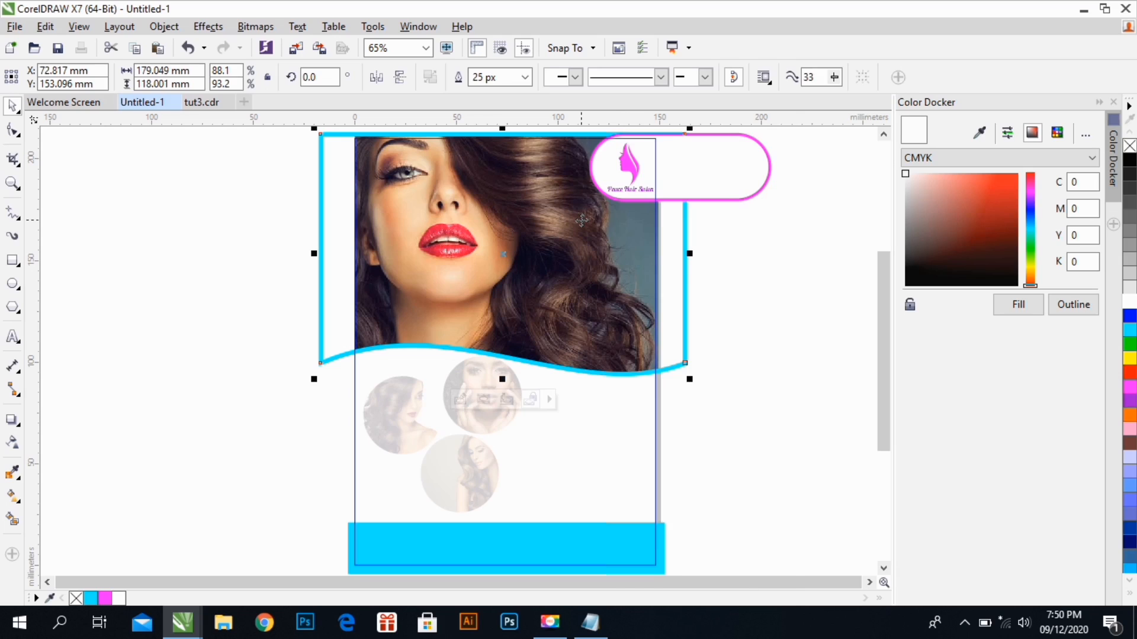
pyautogui.rightClick(582, 220)
pyautogui.click(619, 191)
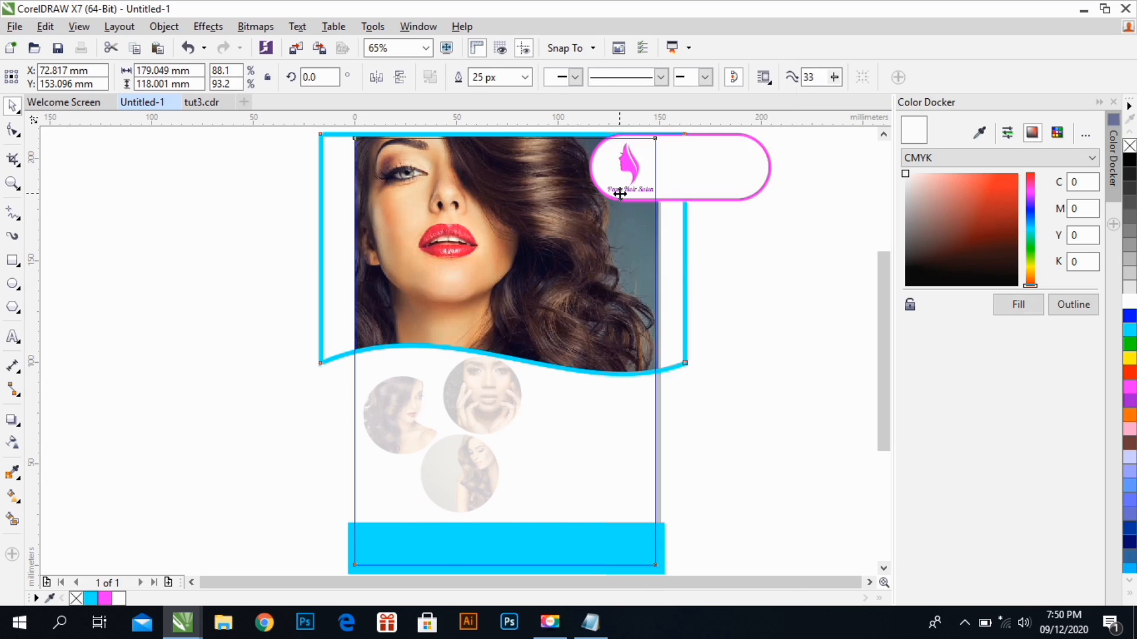
# Reopen the page frame's PowerClip, nudge the wave-edged photo shape down to a Y position of about 152.7 mm, and finish editing
pyautogui.rightClick(577, 213)
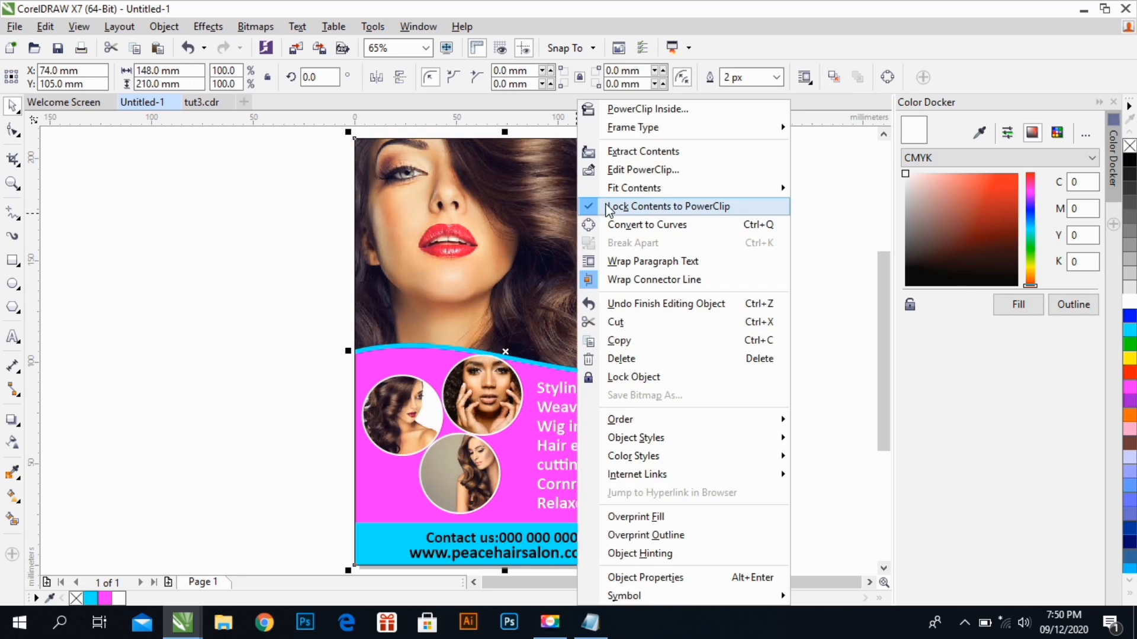
pyautogui.click(612, 171)
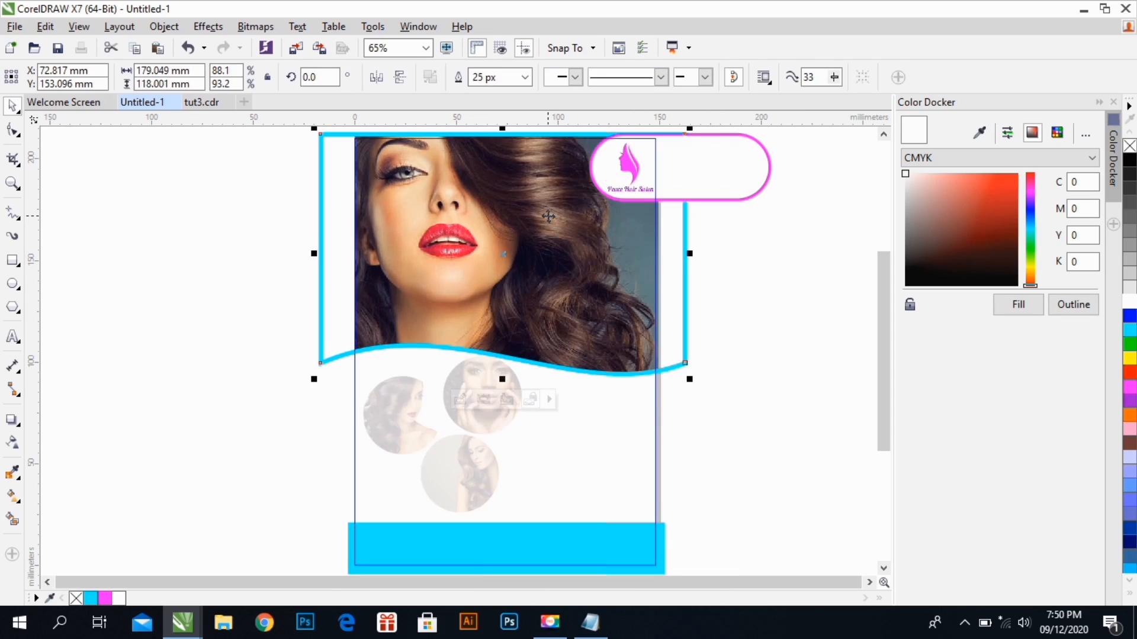
pyautogui.moveTo(548, 217); pyautogui.dragTo(546, 217)
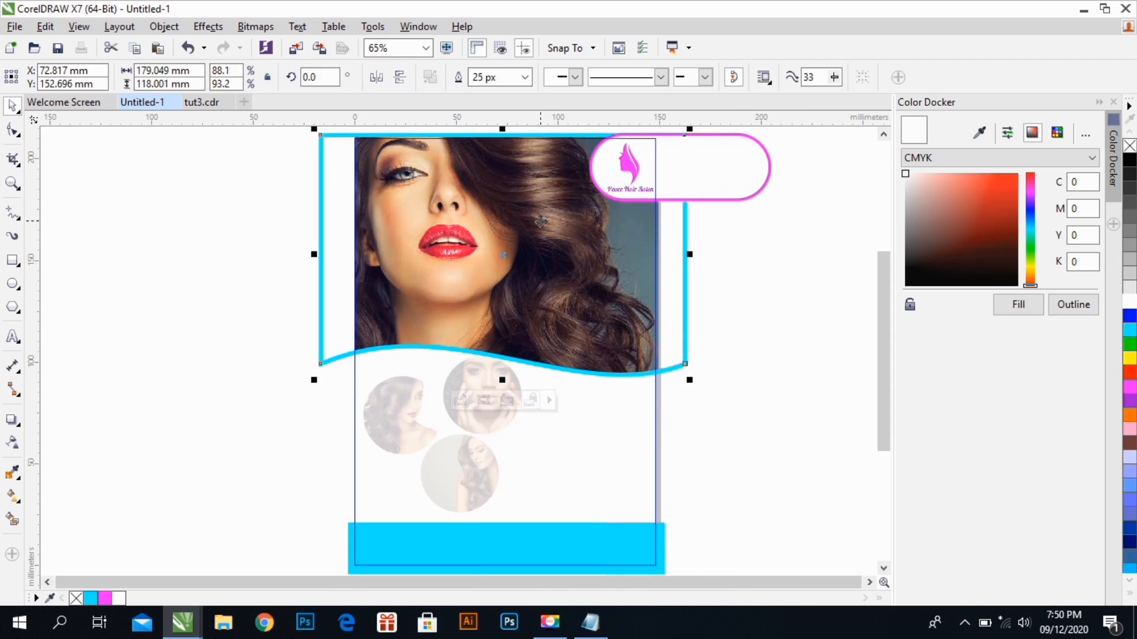
pyautogui.rightClick(541, 221)
pyautogui.click(592, 191)
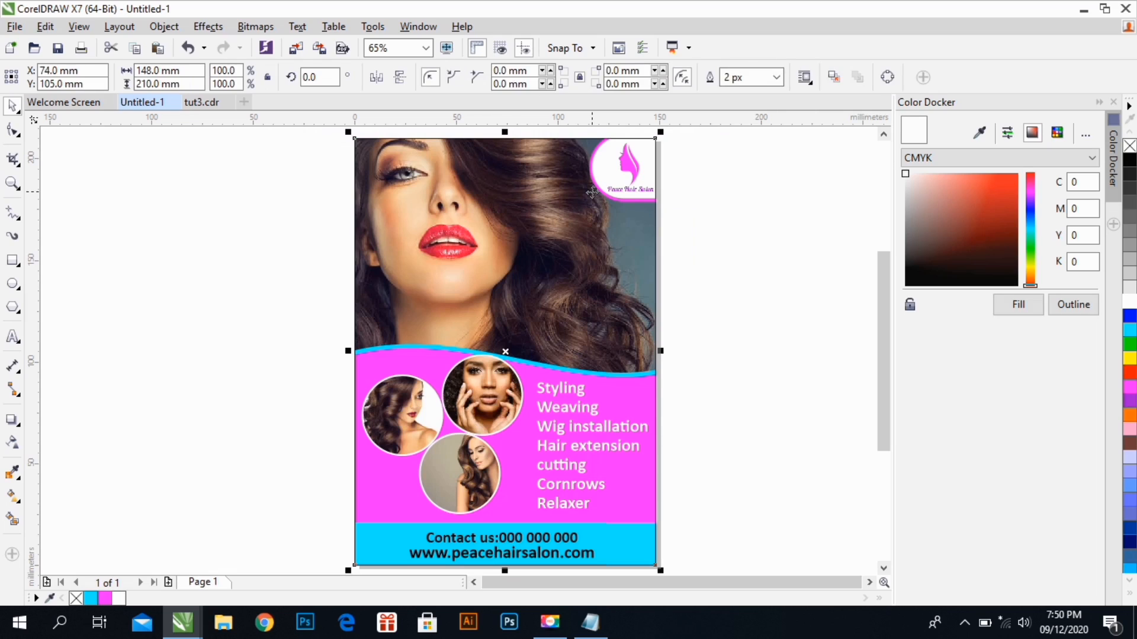
pyautogui.click(676, 213)
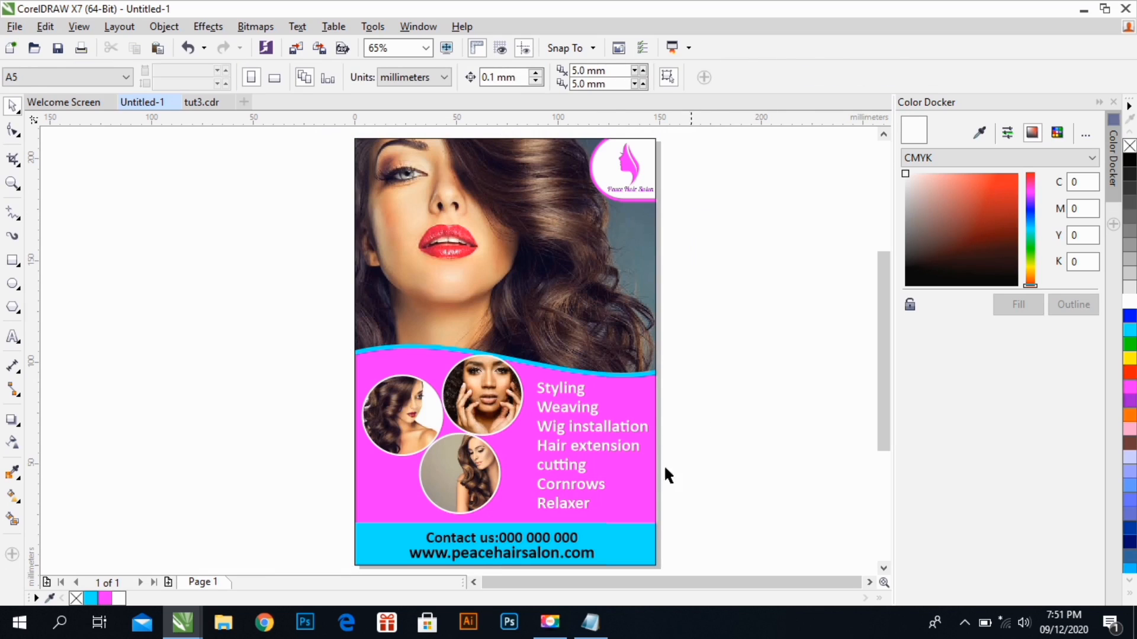
# Fill the contact line in the blue footer bar with magenta and the website line with purple
pyautogui.click(579, 542)
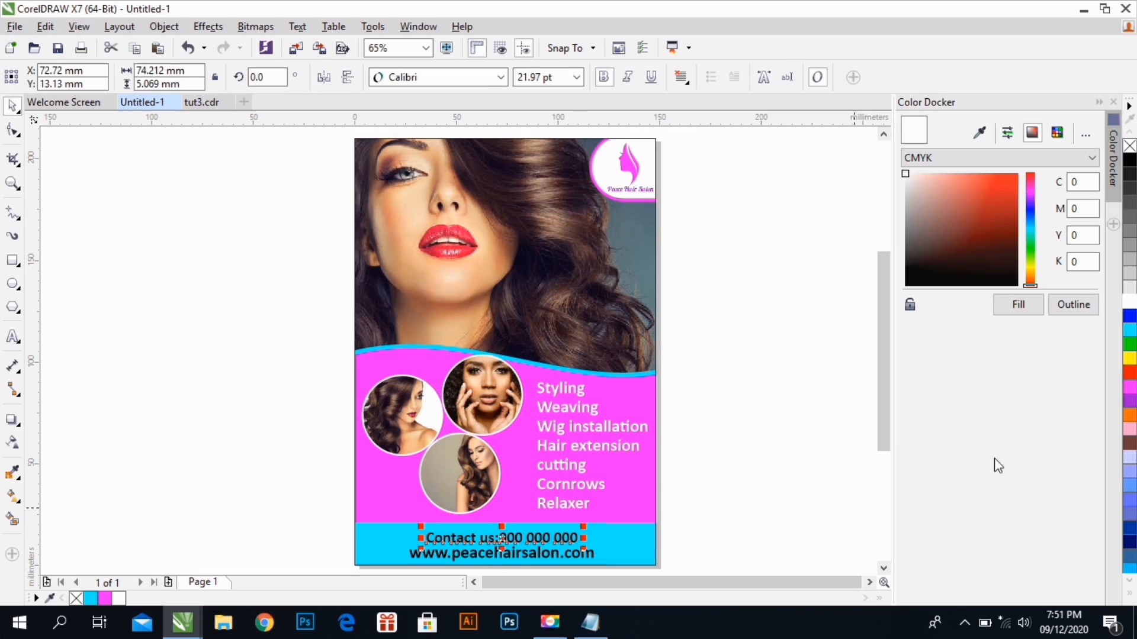
pyautogui.click(1130, 386)
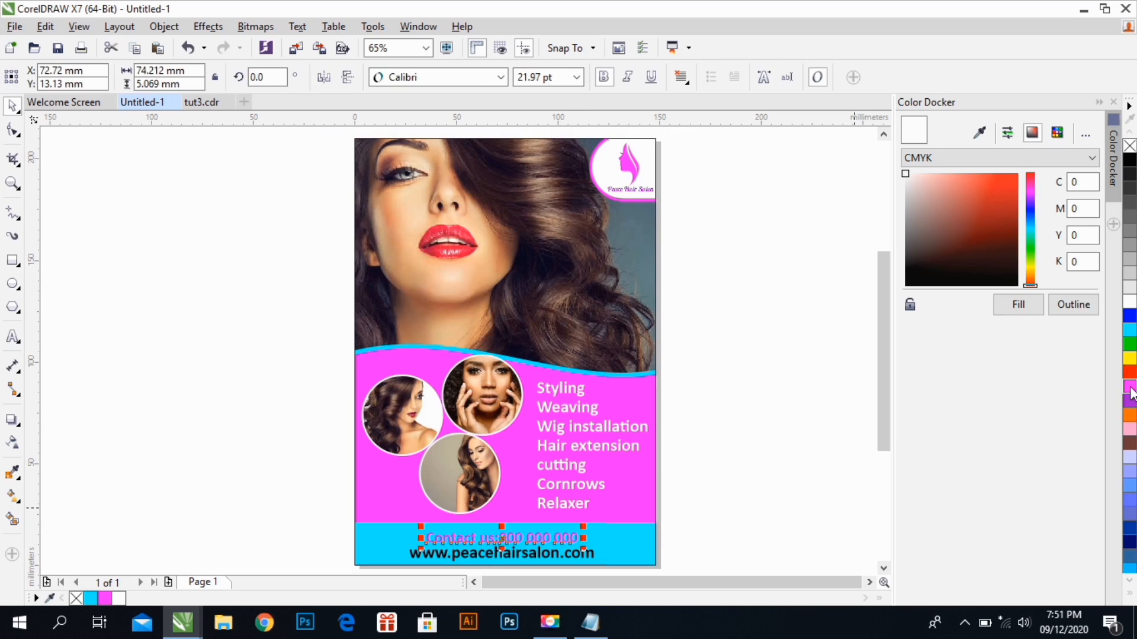
pyautogui.click(589, 554)
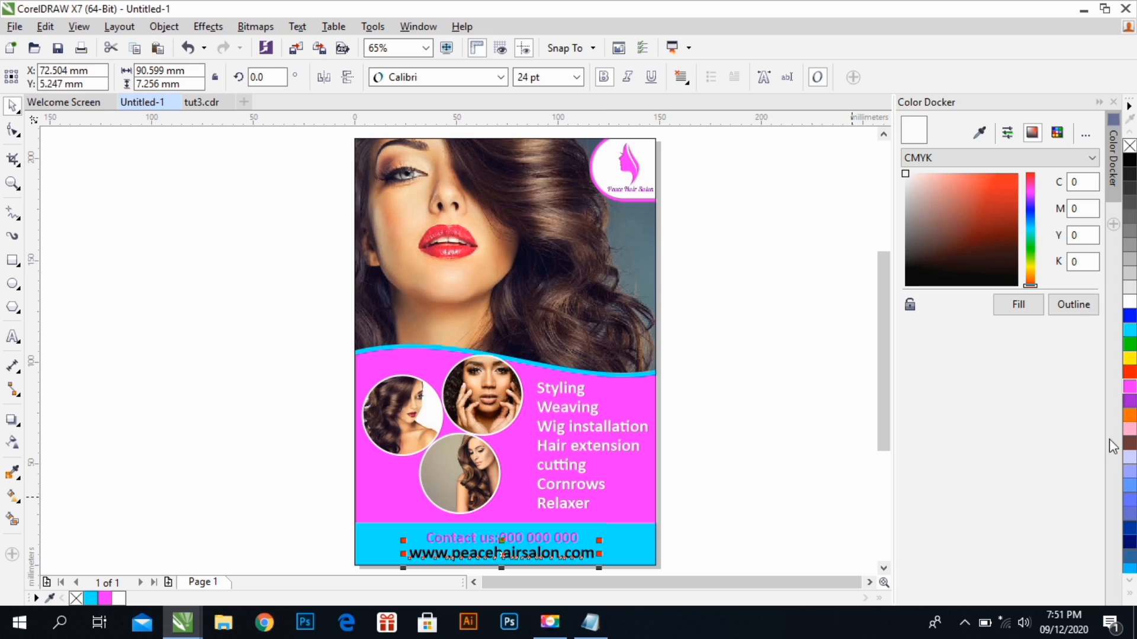
pyautogui.click(1131, 402)
pyautogui.click(883, 456)
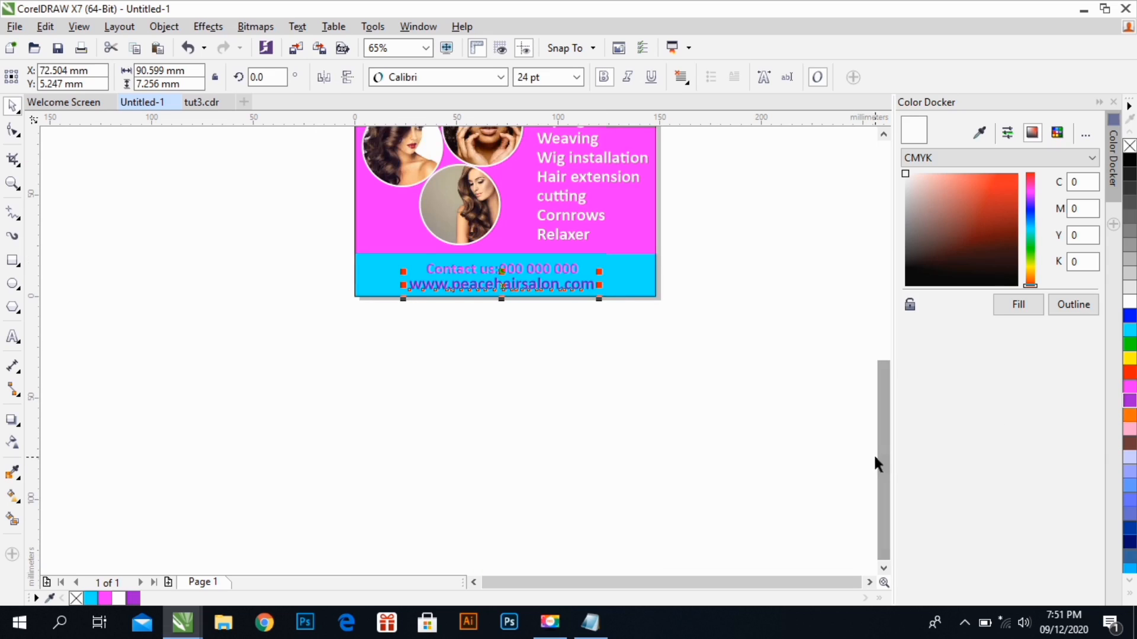
pyautogui.click(711, 401)
pyautogui.hotkey('shift', 'F4')
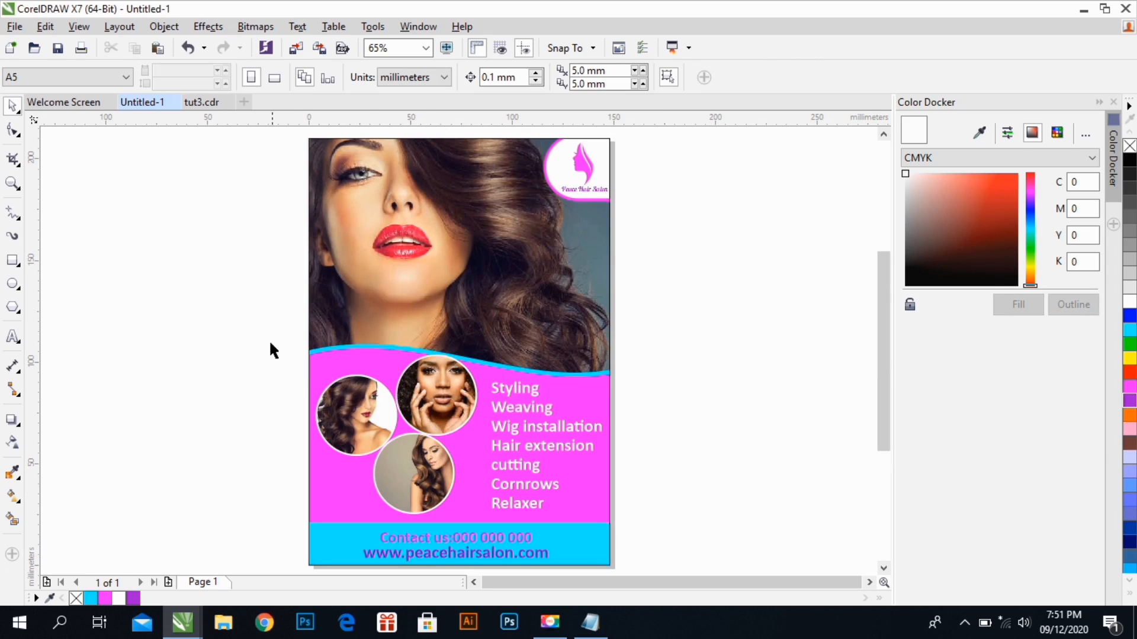
# Scale the three circular photos down slightly as a group and reposition them within the pink area
pyautogui.moveTo(268, 339); pyautogui.dragTo(487, 524)
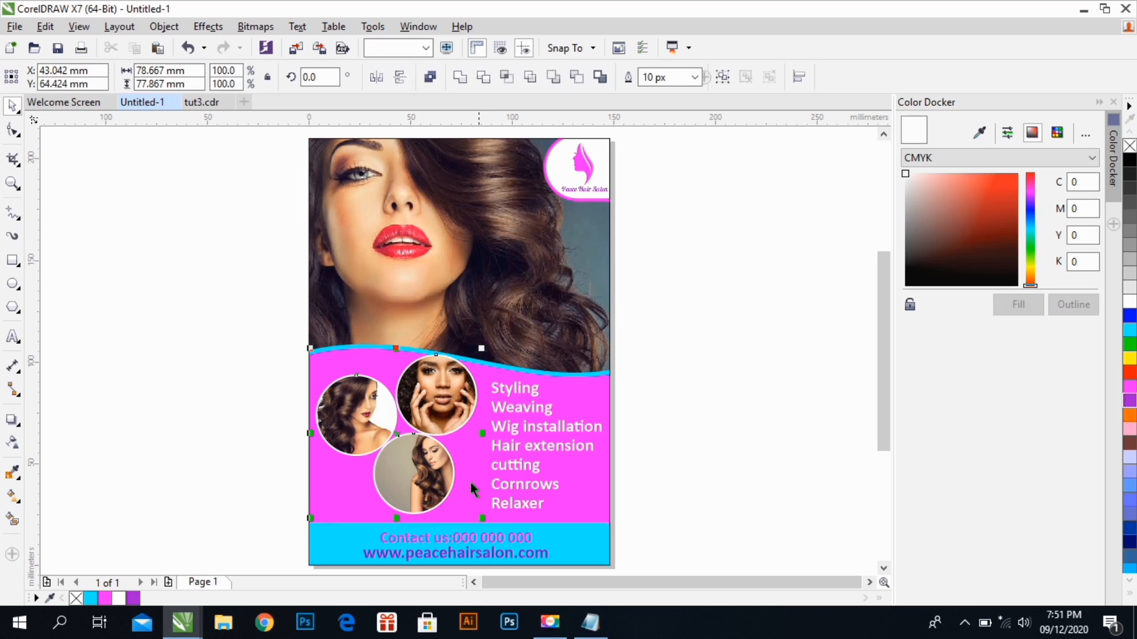
pyautogui.moveTo(436, 422); pyautogui.dragTo(435, 421)
pyautogui.moveTo(476, 522); pyautogui.dragTo(472, 517)
pyautogui.moveTo(417, 450); pyautogui.dragTo(424, 453)
pyautogui.click(737, 392)
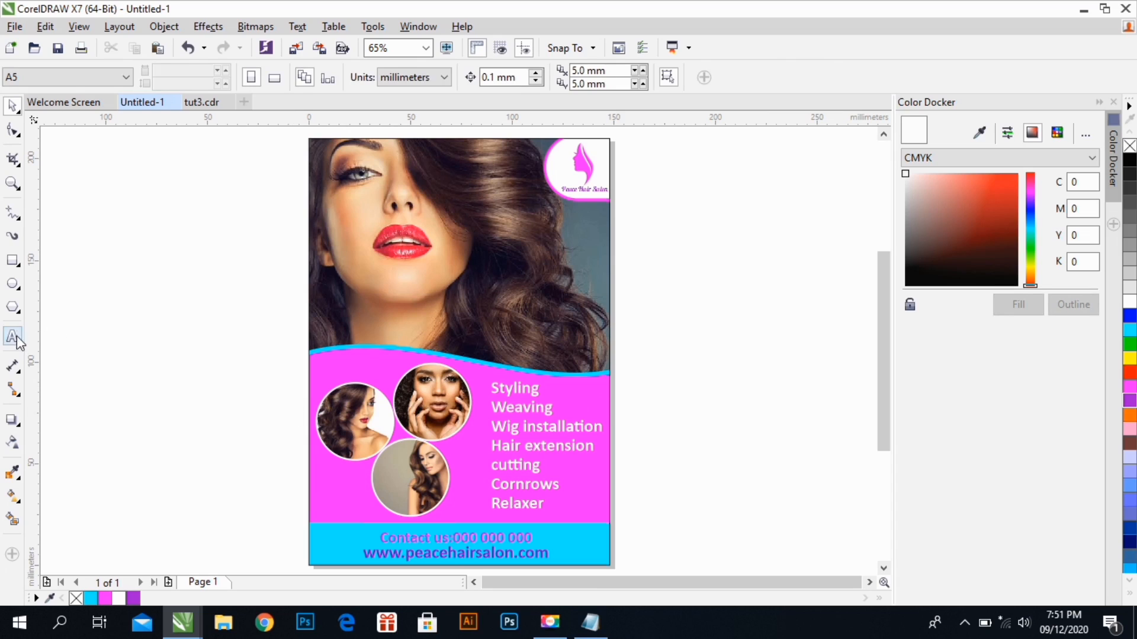
# Create a dashed vertical divider from text, stacking "|" characters on separate lines in the empty area beside the page
pyautogui.press('F8')
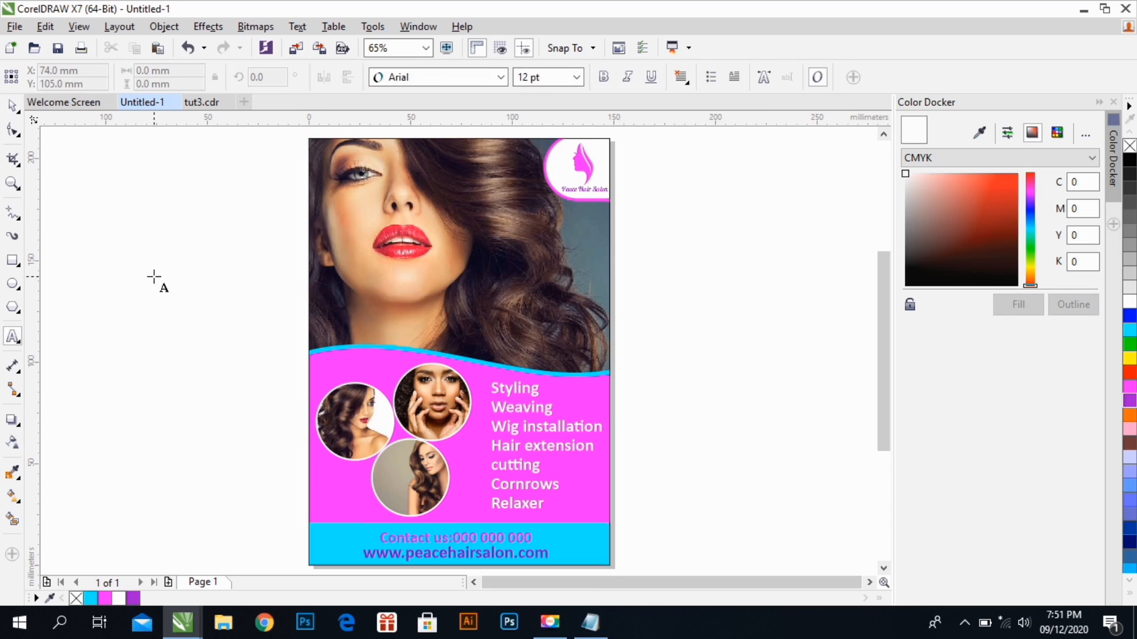
pyautogui.click(183, 256)
pyautogui.write('| | ')
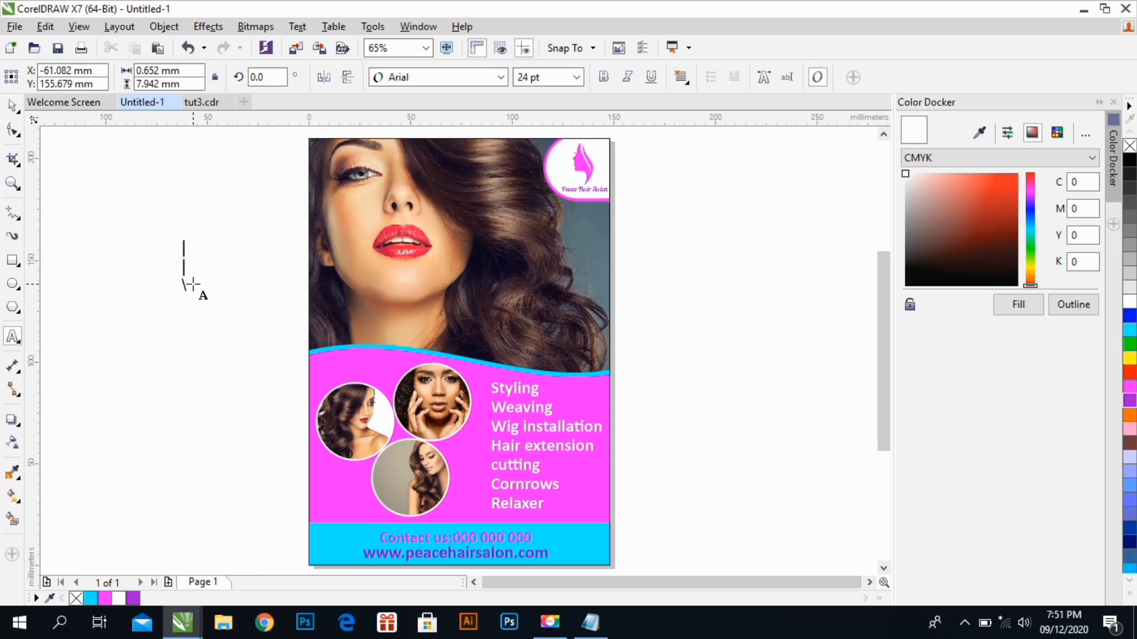
pyautogui.write('| | |')
pyautogui.press('Return')
pyautogui.write('|')
pyautogui.press('Escape')
# Place the dashed divider between the circular photos and the services list, resizing it to about 67.3 mm high
pyautogui.click(13, 106)
pyautogui.moveTo(185, 299); pyautogui.dragTo(483, 430)
pyautogui.moveTo(480, 536); pyautogui.dragTo(480, 521)
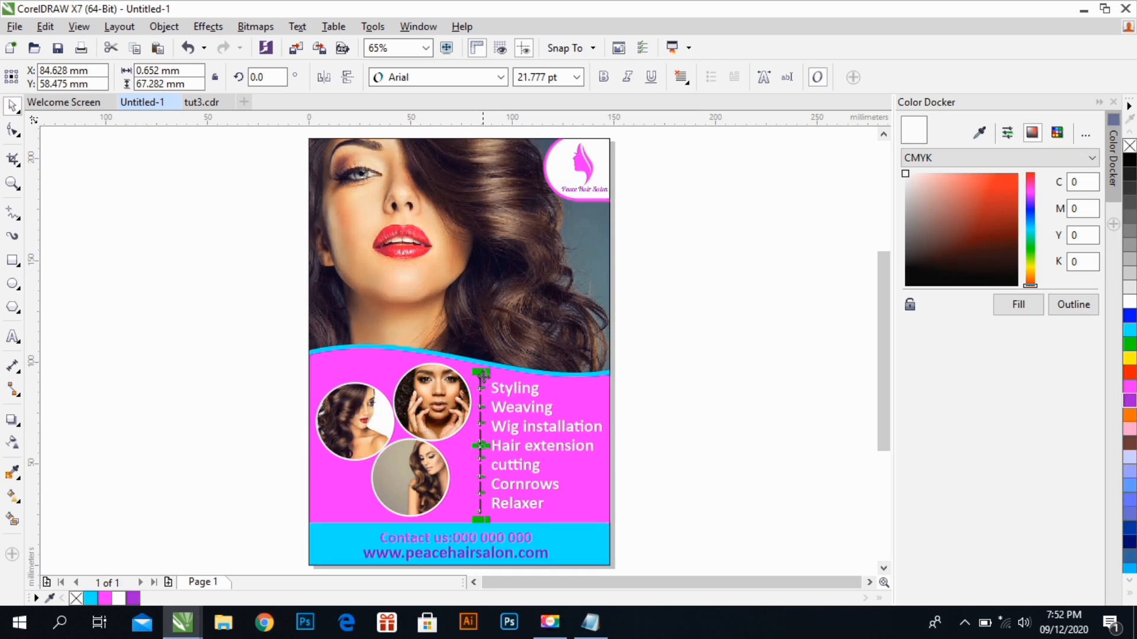
# Fill the dashed divider white without an outline and scale it with the services list to about 56.7 × 63.6 mm
pyautogui.click(1129, 302)
pyautogui.rightClick(1129, 146)
pyautogui.click(1128, 301)
pyautogui.click(754, 403)
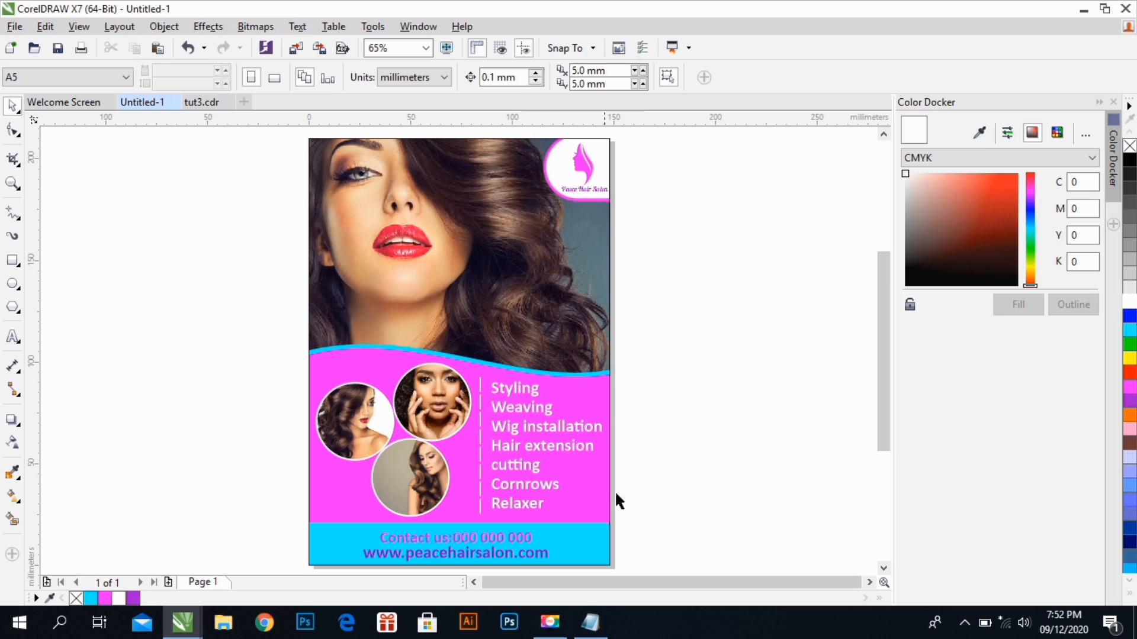
pyautogui.moveTo(642, 525); pyautogui.dragTo(464, 364)
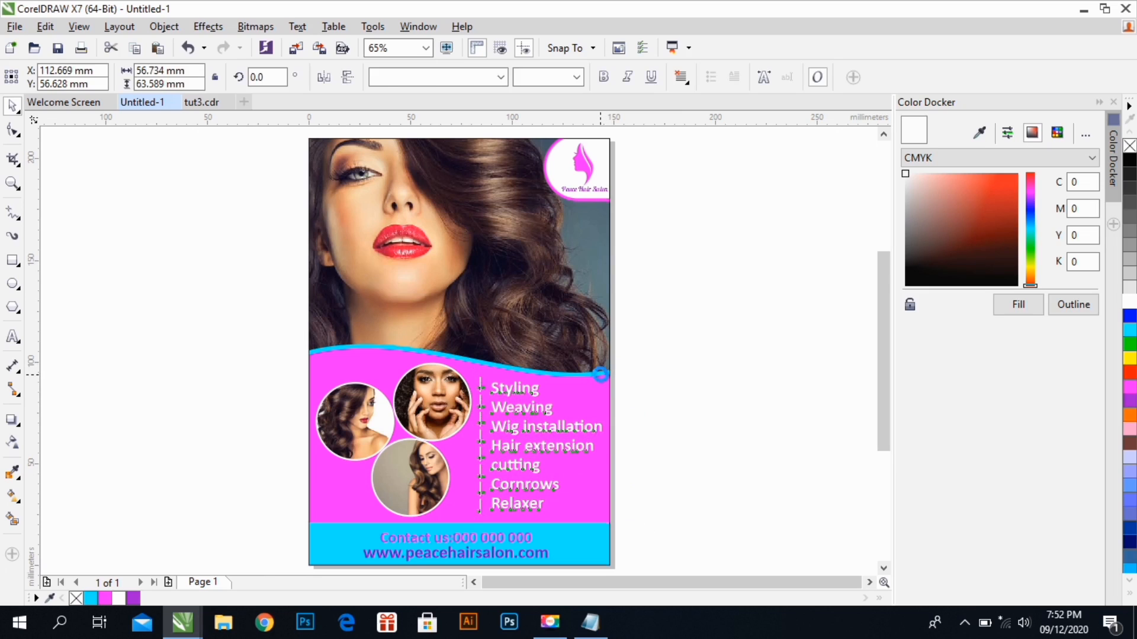
pyautogui.click(672, 379)
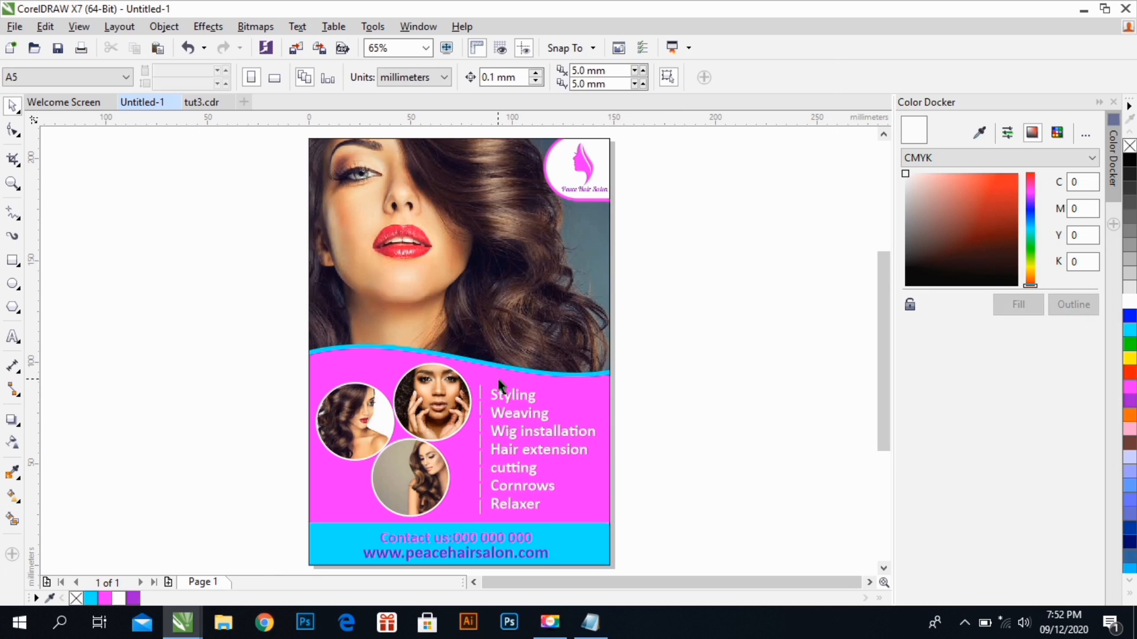
pyautogui.click(541, 360)
pyautogui.press('Delete')
pyautogui.click(542, 360)
pyautogui.rightClick(582, 334)
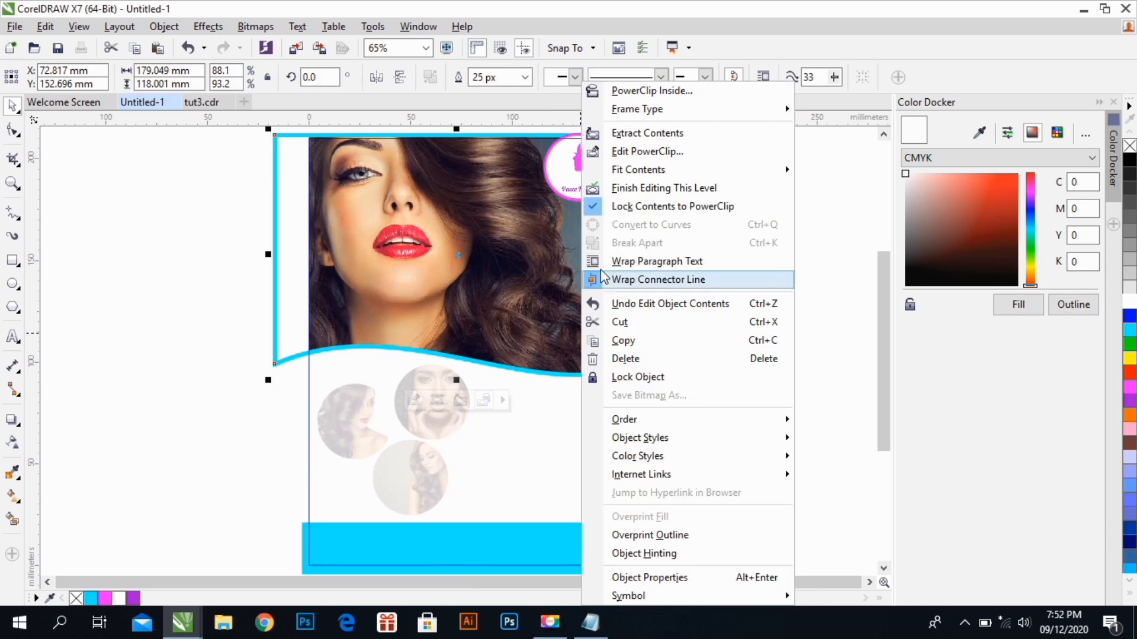
pyautogui.click(624, 186)
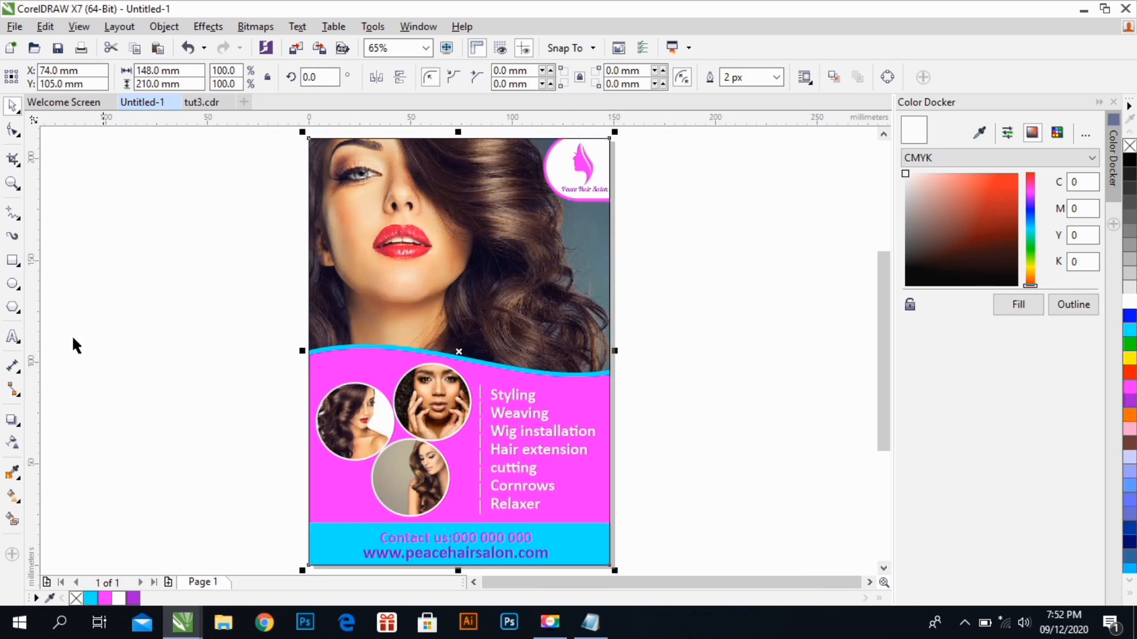
# Add the artistic text "Peace Salon" in the empty area beside the page
pyautogui.press('F8')
pyautogui.click(74, 303)
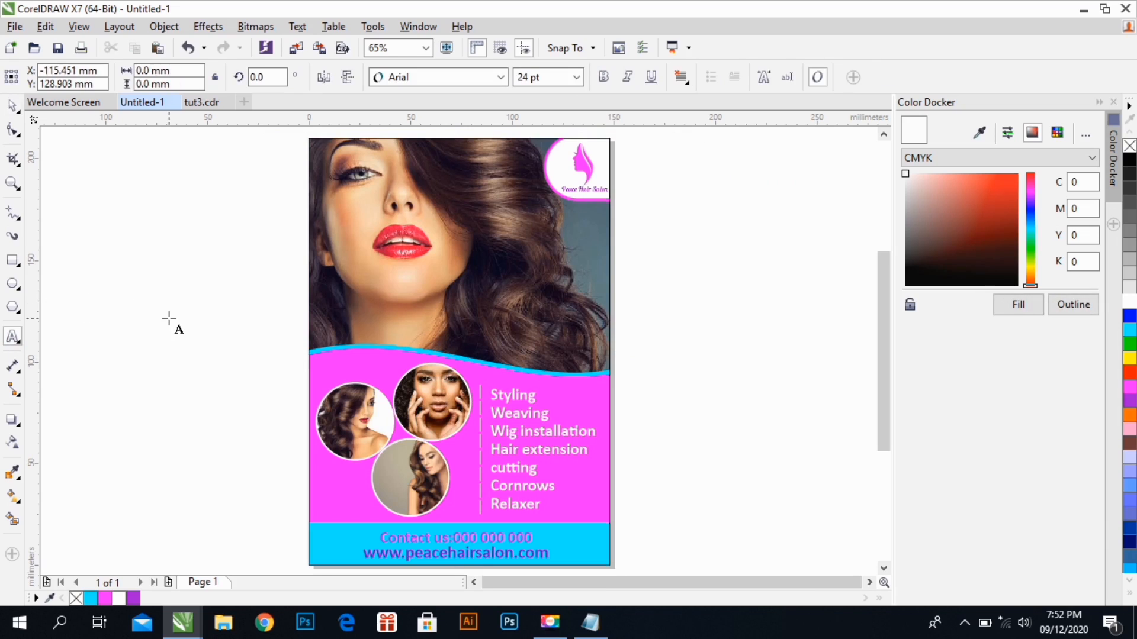
pyautogui.write('p')
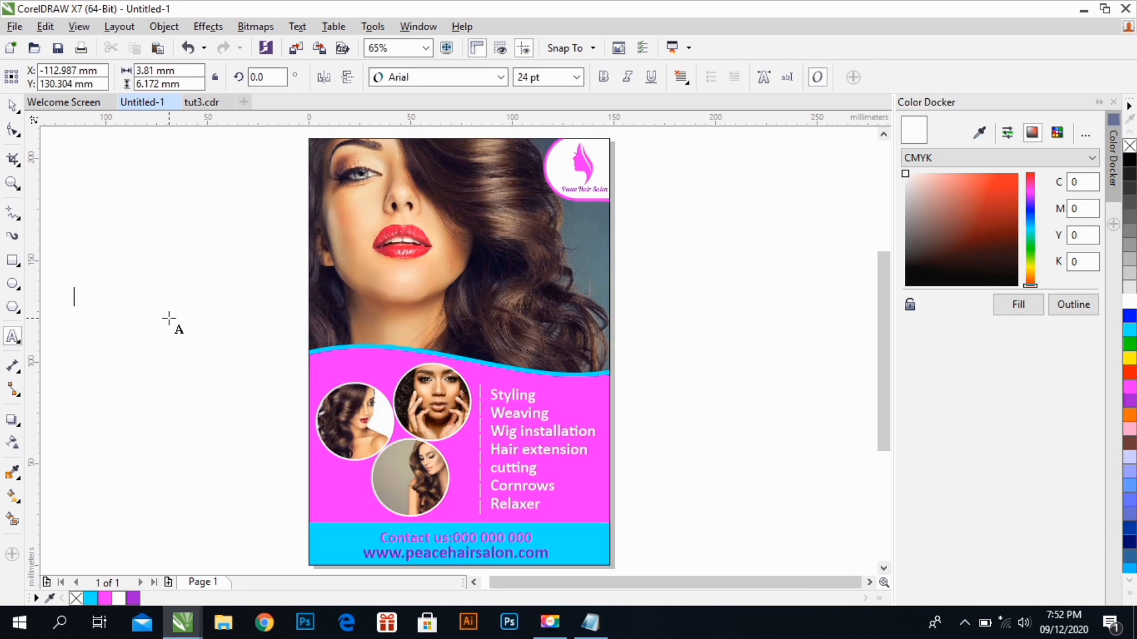
pyautogui.write('PEACE')
pyautogui.press('BackSpace')
pyautogui.press('BackSpace')
pyautogui.press('BackSpace')
pyautogui.press('BackSpace')
pyautogui.write('eace Salon')
# Set the "Peace Salon" text in Loki Cola, enlarge it to about 60.7 × 12.6 mm, and place it above the services list
pyautogui.click(12, 106)
pyautogui.click(420, 80)
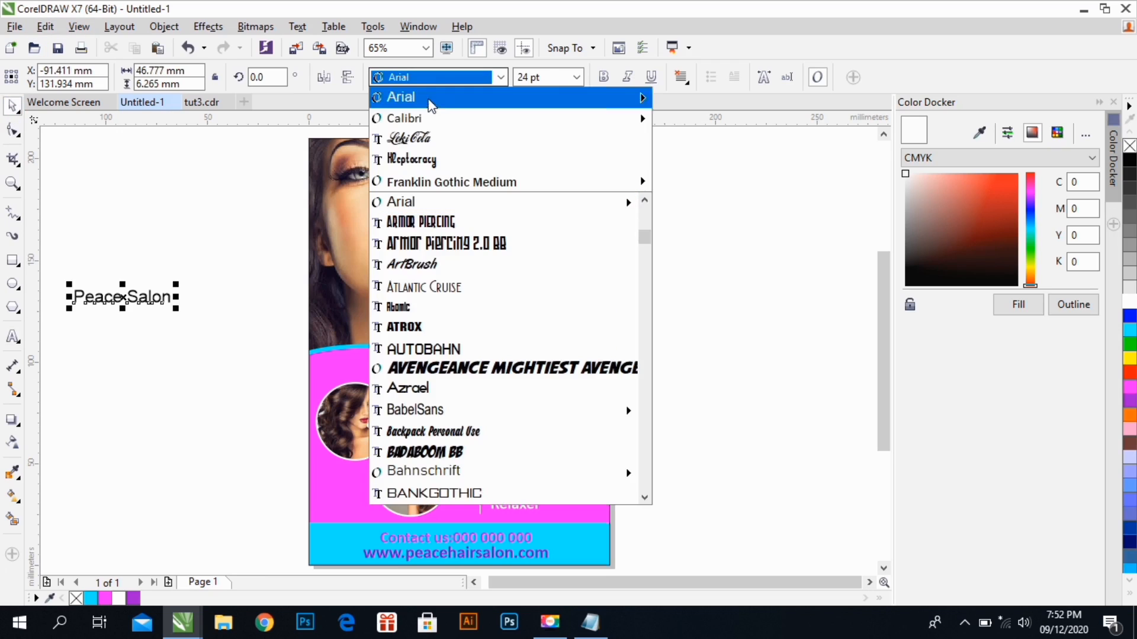
pyautogui.click(445, 141)
pyautogui.moveTo(151, 283); pyautogui.dragTo(206, 273)
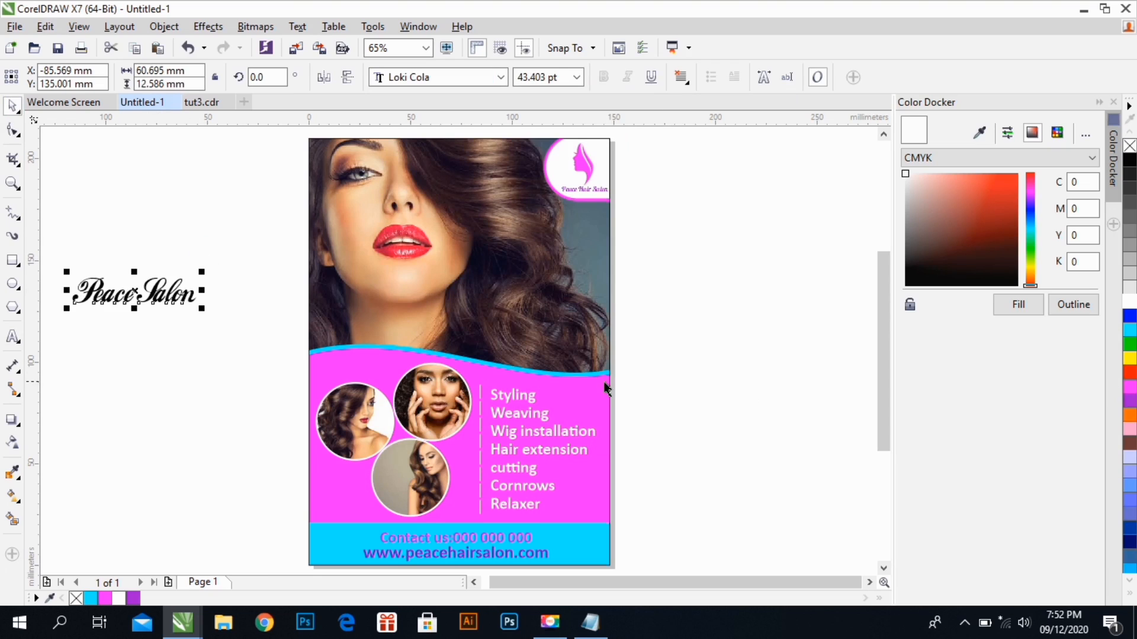
pyautogui.moveTo(192, 302); pyautogui.dragTo(595, 385)
pyautogui.click(645, 533)
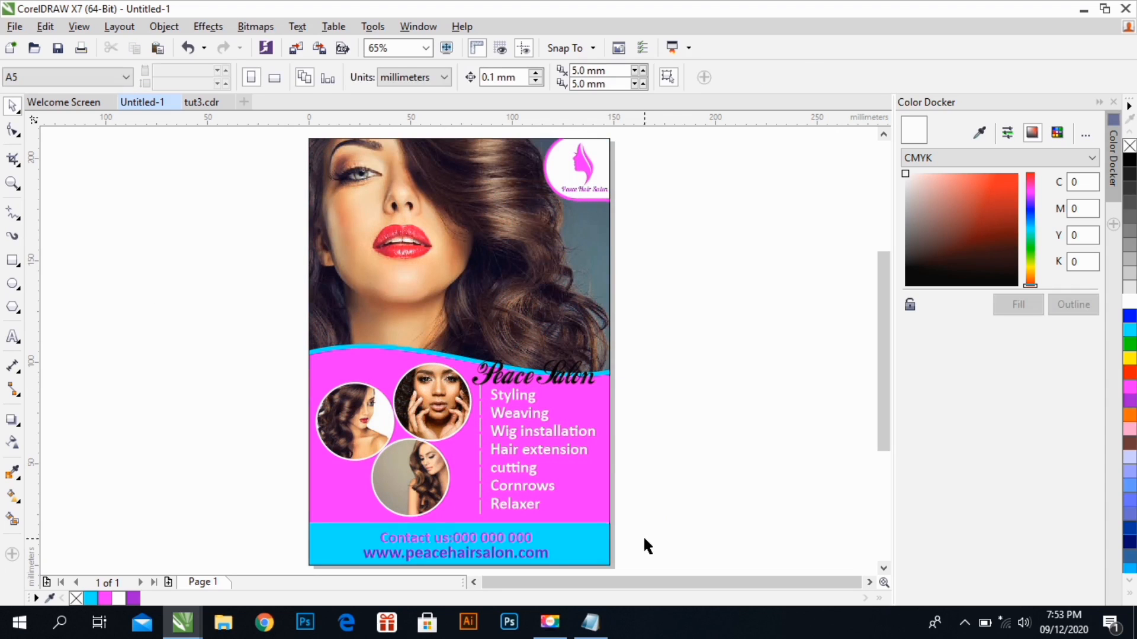
# Open the page frame's PowerClip, nudge the blue footer bar down to a Y position of about 6.9 mm, and finish editing
pyautogui.click(595, 533)
pyautogui.doubleClick(589, 538)
pyautogui.moveTo(588, 538); pyautogui.dragTo(590, 540)
pyautogui.rightClick(590, 538)
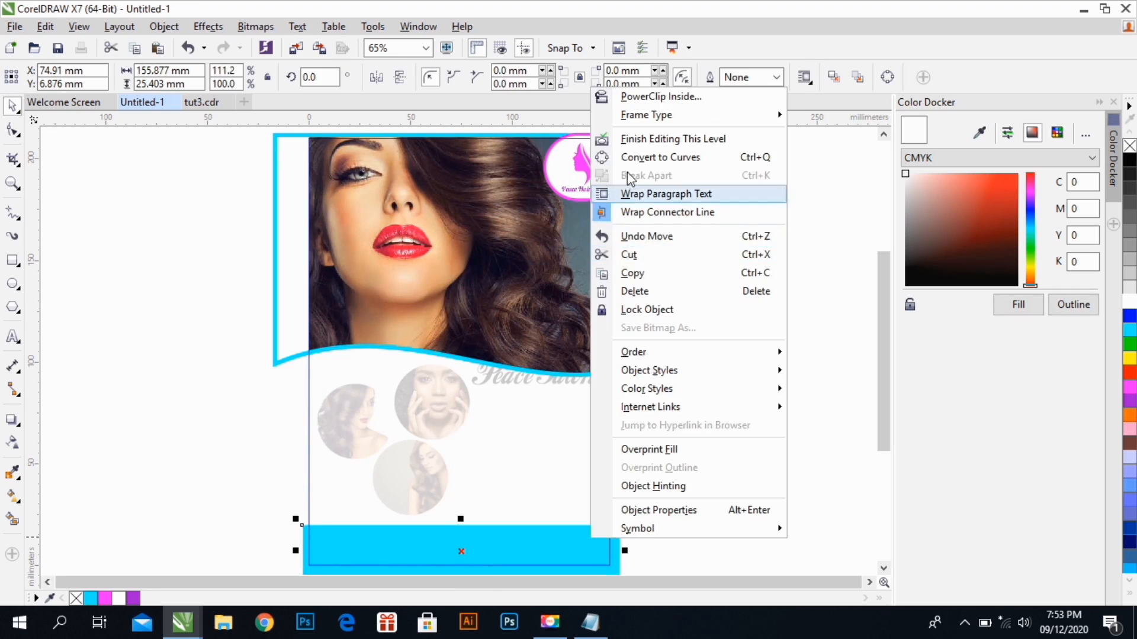
pyautogui.click(625, 139)
pyautogui.click(670, 418)
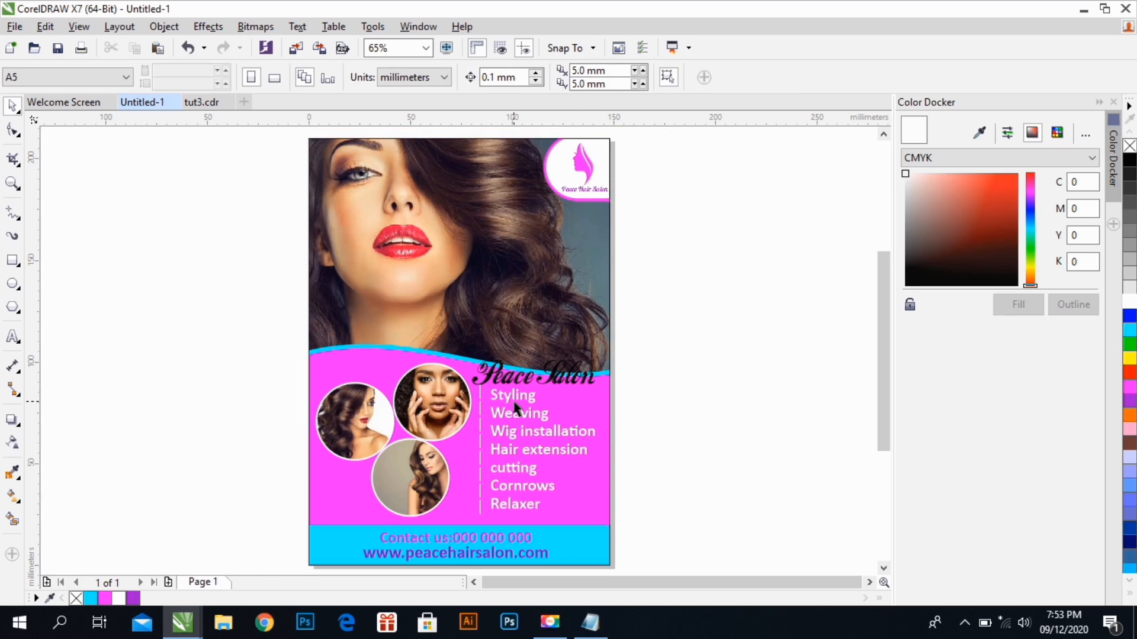
# Move the services list and dashed divider together to about X 114.5 mm, Y 52.6 mm, below the "Peace Salon" heading
pyautogui.moveTo(653, 545); pyautogui.dragTo(464, 383)
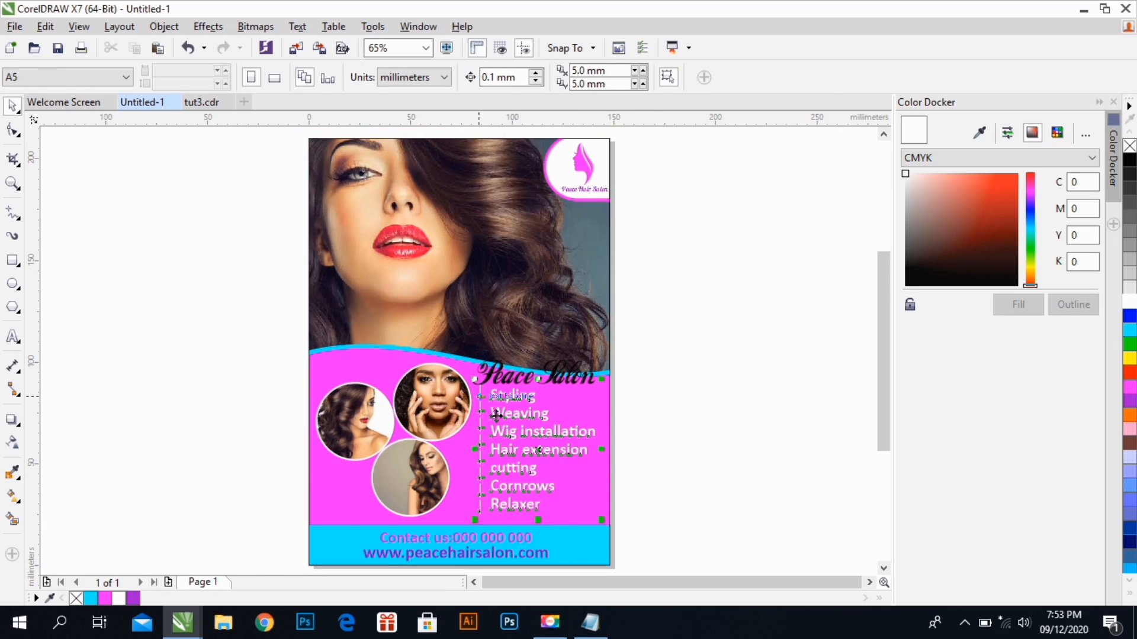
pyautogui.moveTo(511, 418); pyautogui.dragTo(532, 424)
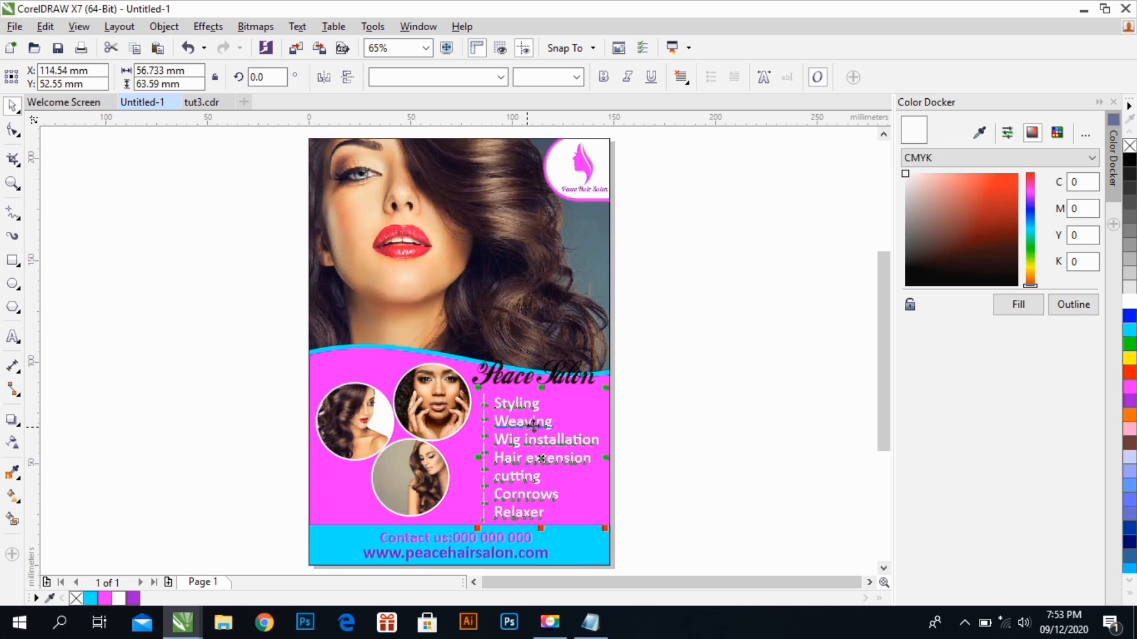
pyautogui.click(672, 492)
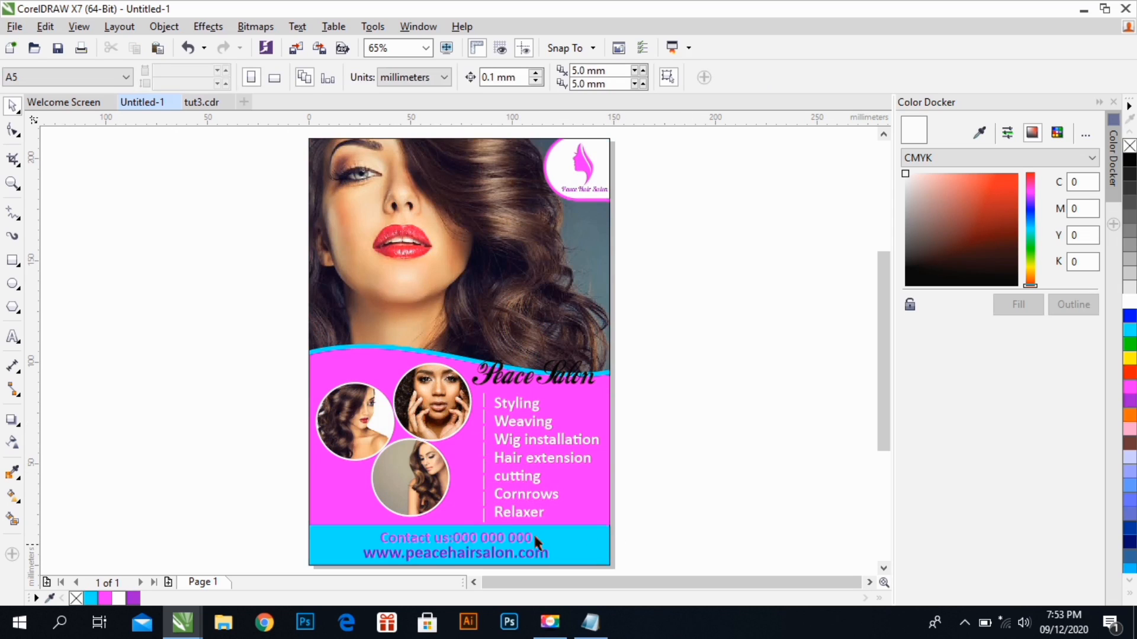
# Scale the contact and website lines down together and position them lower in the blue footer bar
pyautogui.moveTo(556, 576); pyautogui.dragTo(567, 530)
pyautogui.click(233, 474)
pyautogui.moveTo(233, 462); pyautogui.dragTo(583, 534)
pyautogui.moveTo(553, 466)
pyautogui.mouseDown()
pyautogui.moveTo(489, 480)
pyautogui.moveTo(555, 485)
pyautogui.mouseUp()
# Reopen the page frame's PowerClip, lower the blue footer bar to a Y position of about 3.2 mm, and finish editing
pyautogui.click(516, 474)
pyautogui.doubleClick(515, 469)
pyautogui.click(515, 466)
pyautogui.rightClick(557, 486)
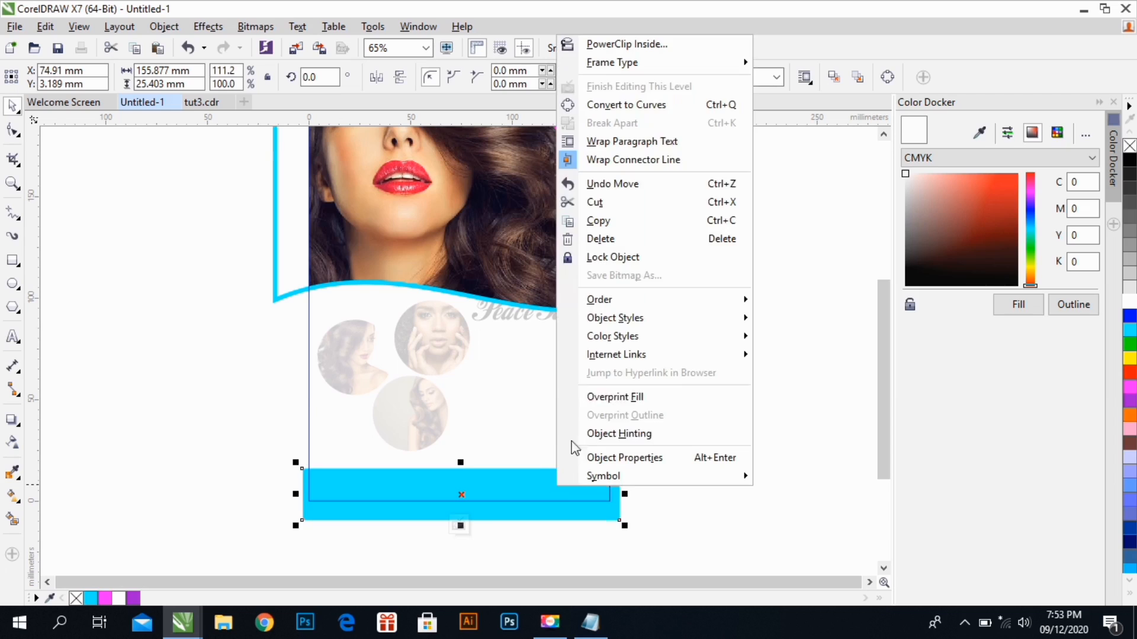
pyautogui.click(597, 86)
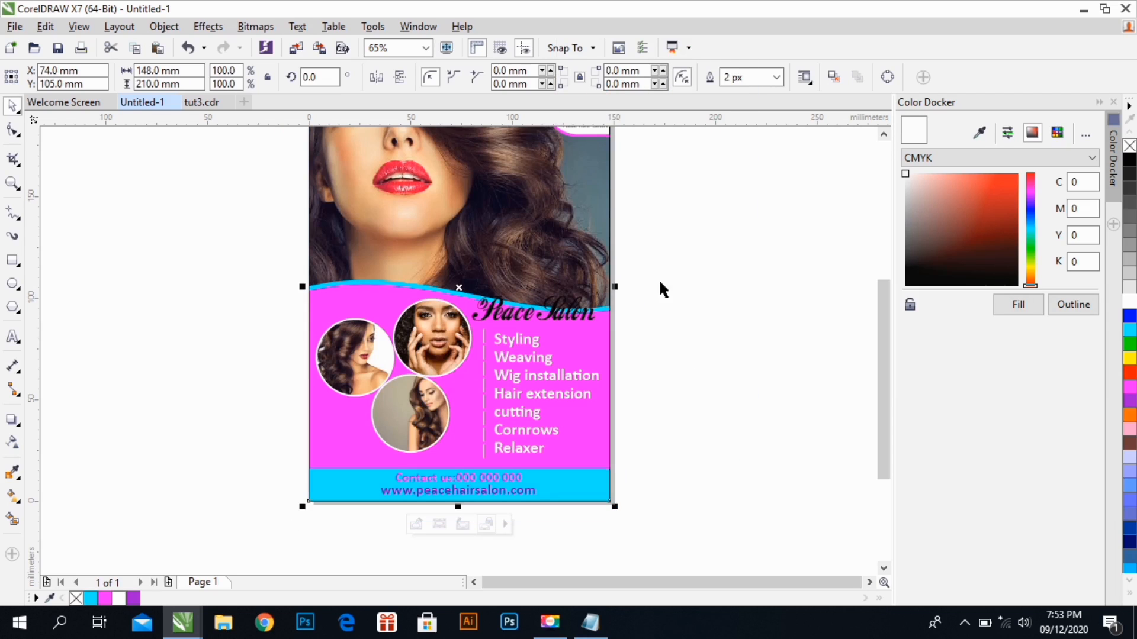
pyautogui.click(678, 408)
pyautogui.scroll(2, 678, 406)
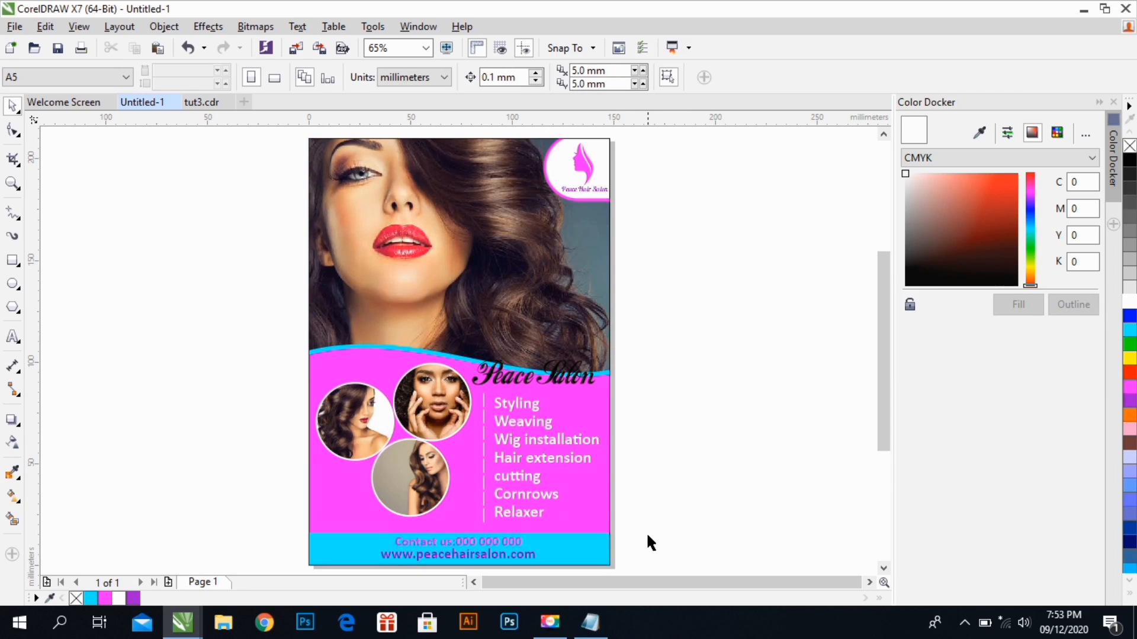
# Move the "Peace Salon" heading down to a Y position of about 92.2 mm and fill it white after trying cyan and magenta
pyautogui.click(556, 403)
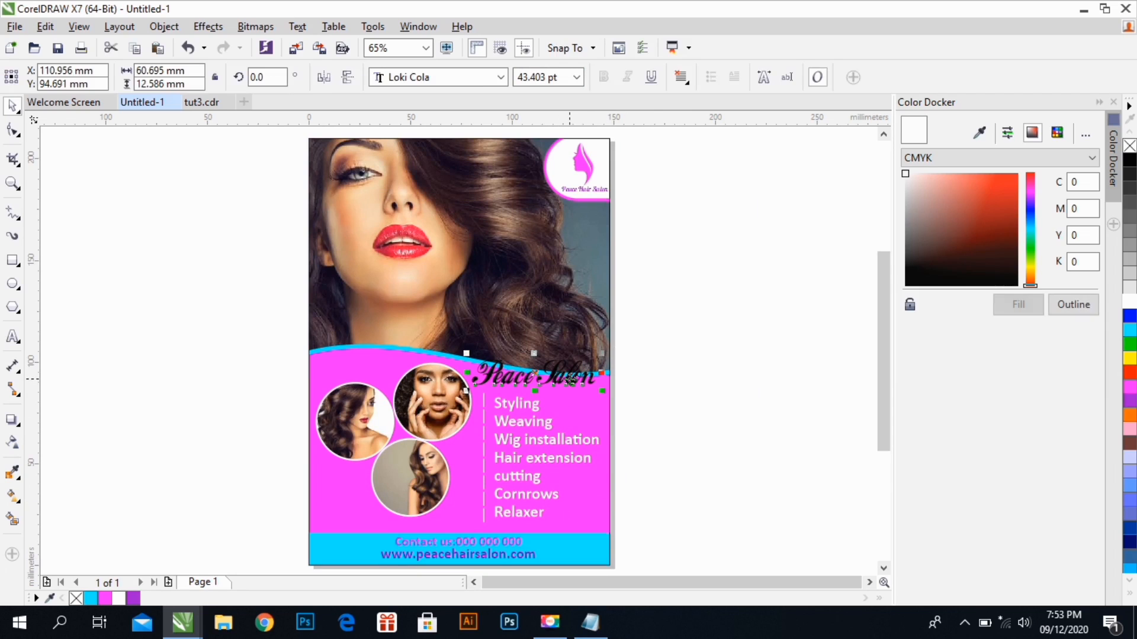
pyautogui.moveTo(557, 403); pyautogui.dragTo(570, 385)
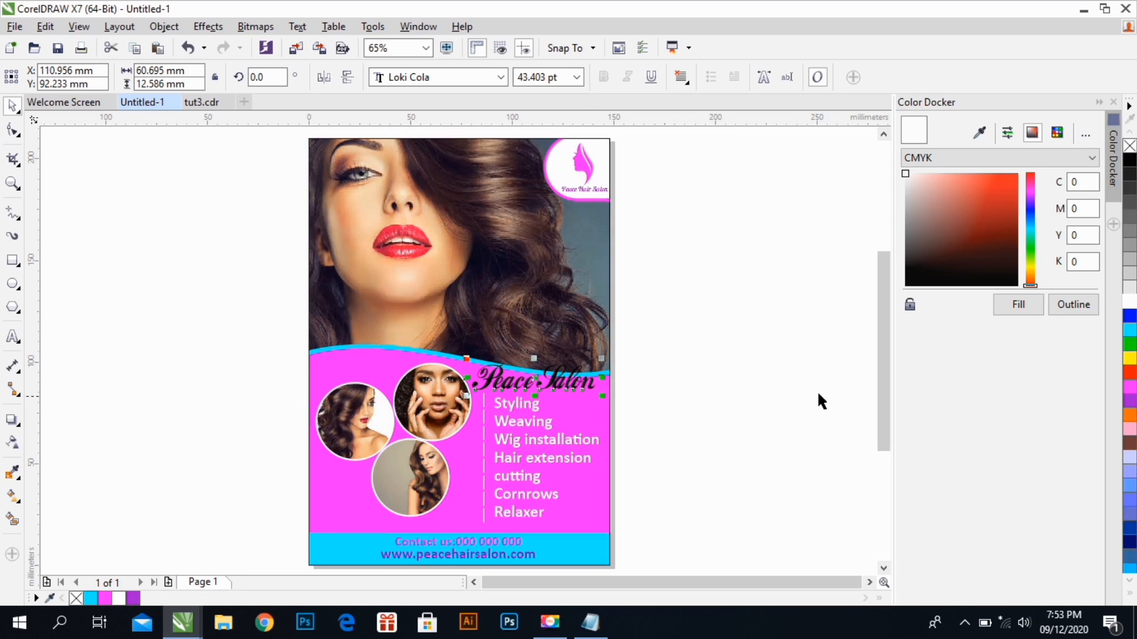
pyautogui.click(1133, 330)
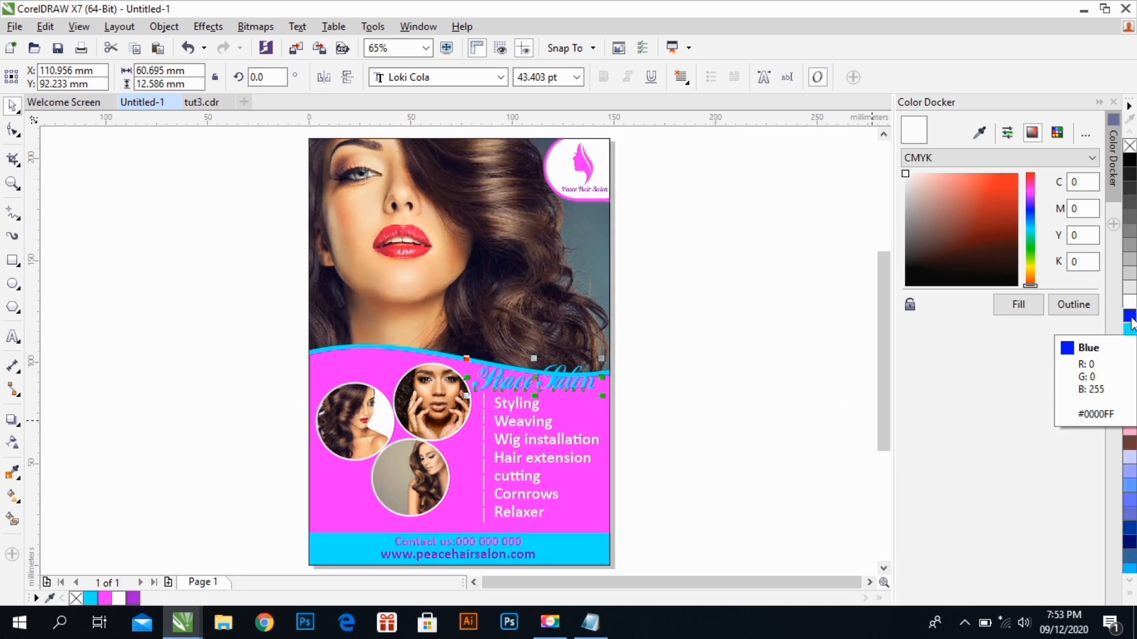
pyautogui.click(1130, 390)
pyautogui.click(1130, 303)
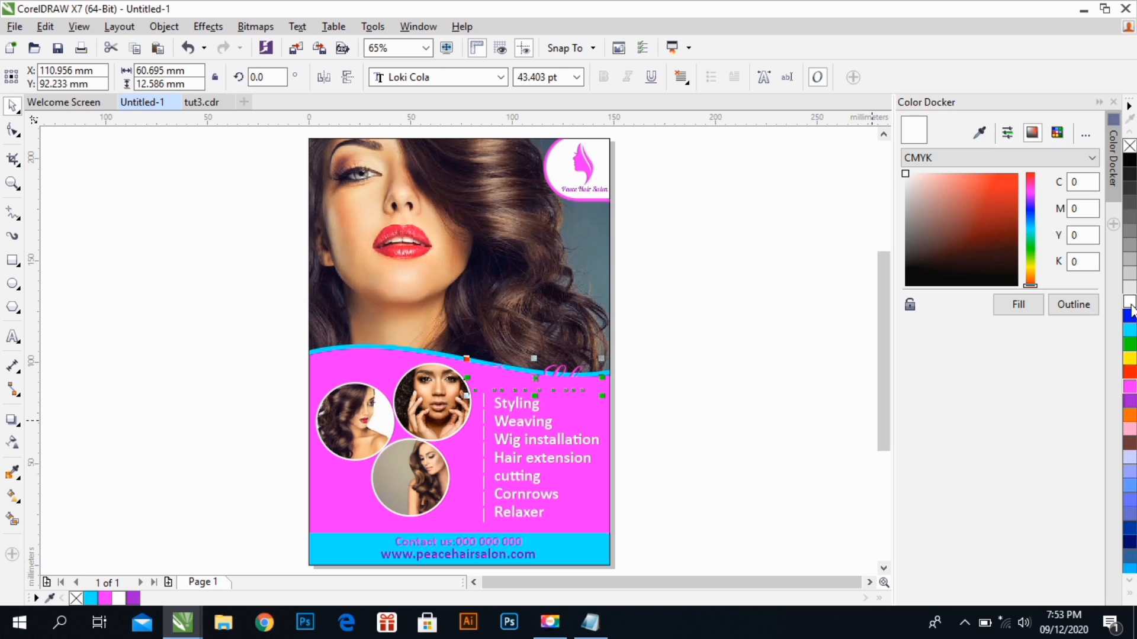
pyautogui.click(641, 420)
# Move the services list and dashed divider down to a Y position of about 49.5 mm and adjust their size slightly
pyautogui.moveTo(627, 527); pyautogui.dragTo(466, 394)
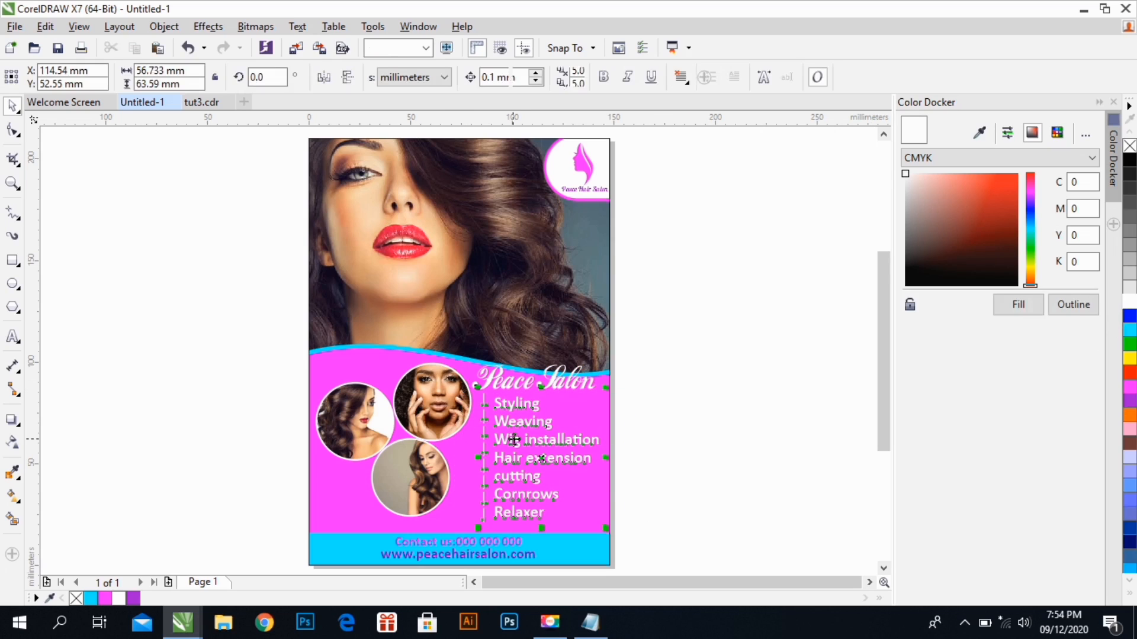
pyautogui.moveTo(519, 441); pyautogui.dragTo(523, 452)
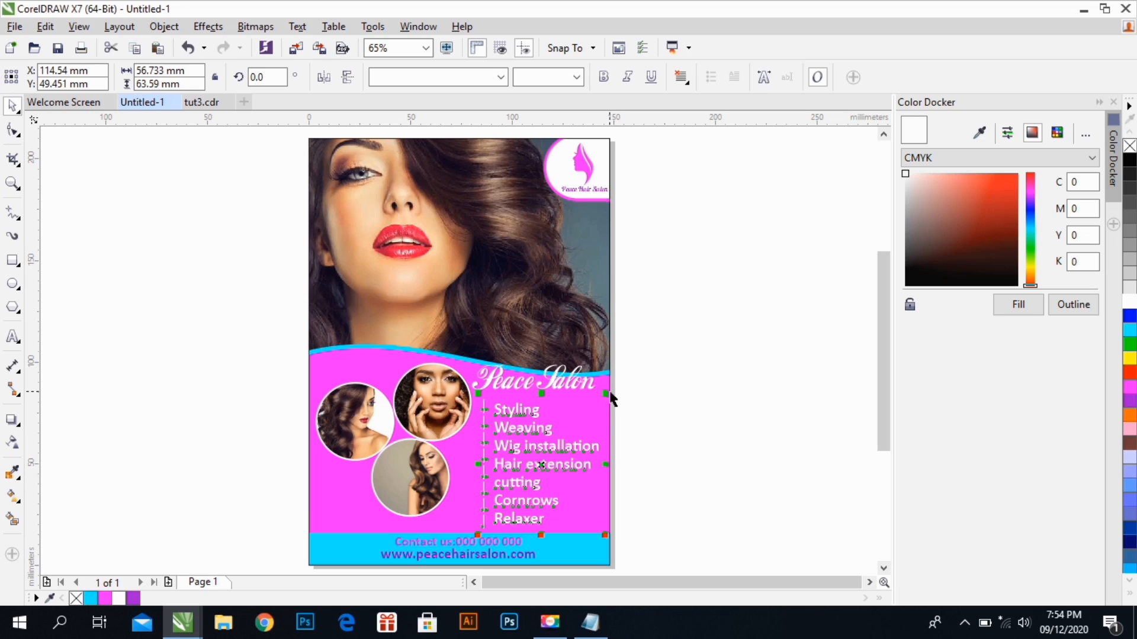
pyautogui.moveTo(610, 394)
pyautogui.mouseDown()
pyautogui.moveTo(618, 389)
pyautogui.moveTo(587, 393)
pyautogui.mouseUp()
pyautogui.click(639, 392)
# Give the "Peace Salon" heading a magenta outline after trying white, and enlarge the heading slightly above the services list
pyautogui.click(586, 388)
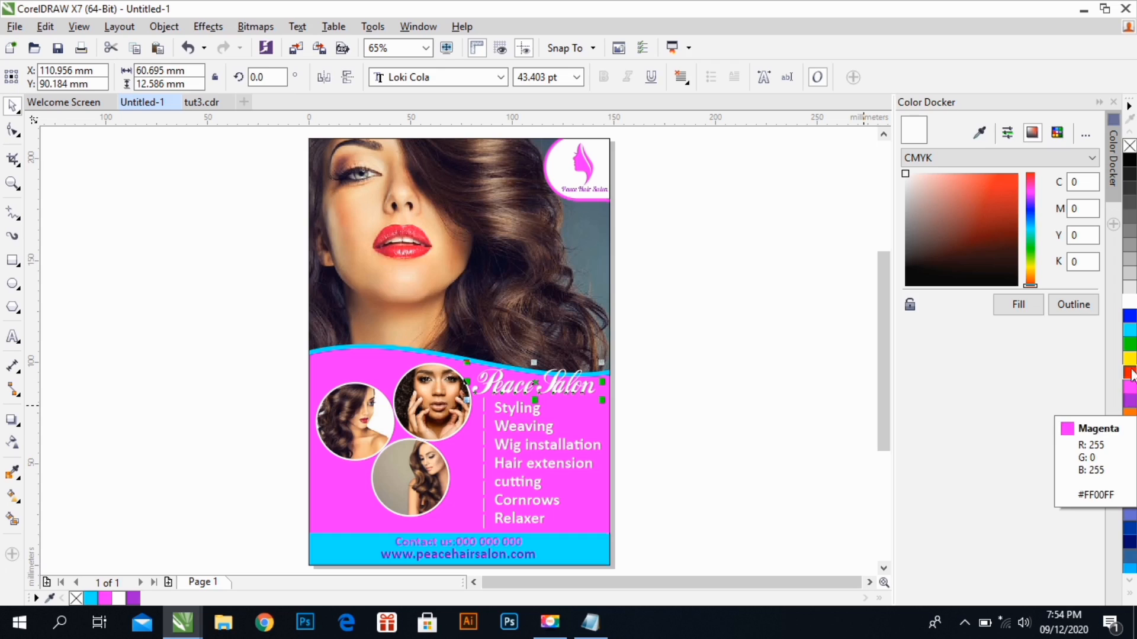
pyautogui.click(1082, 308)
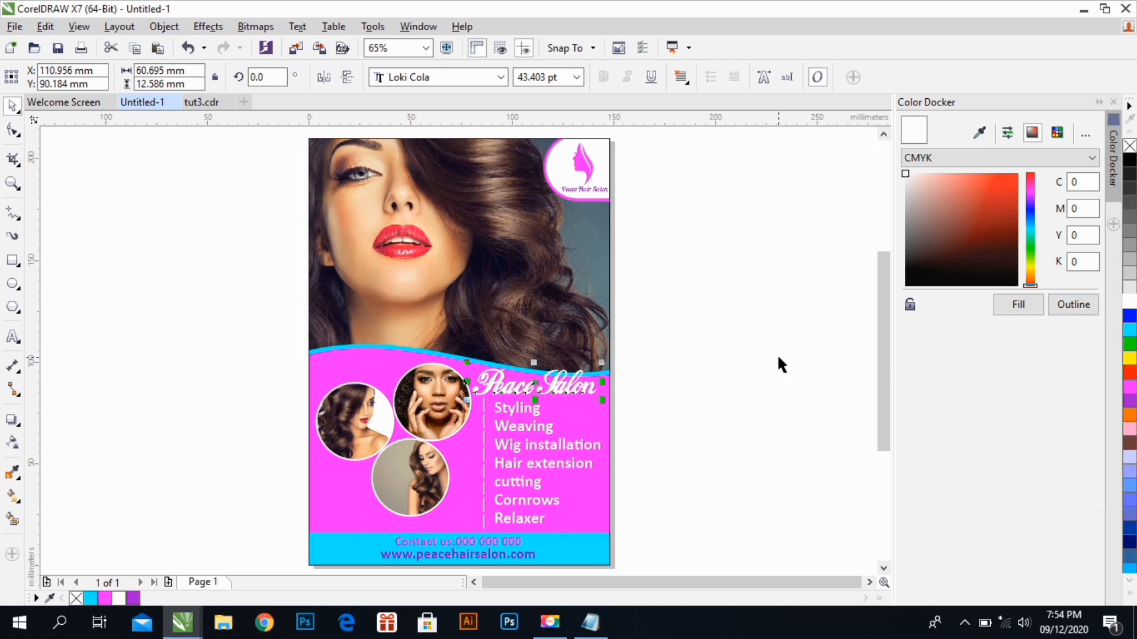
pyautogui.rightClick(1129, 386)
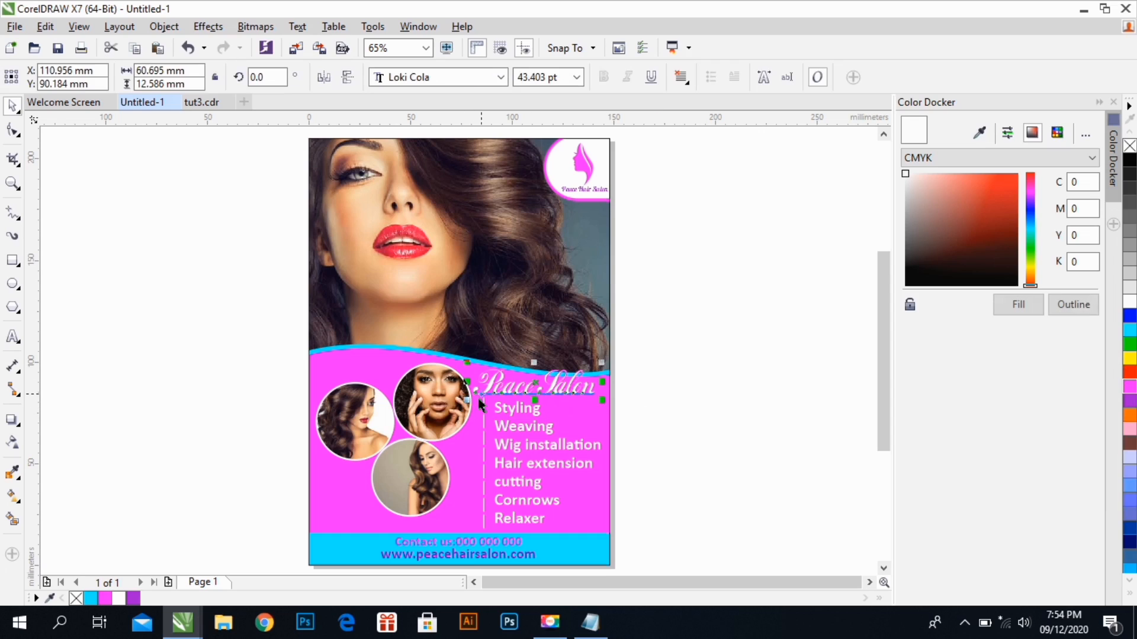
pyautogui.moveTo(602, 360); pyautogui.dragTo(604, 365)
pyautogui.moveTo(465, 399); pyautogui.dragTo(465, 397)
pyautogui.click(690, 373)
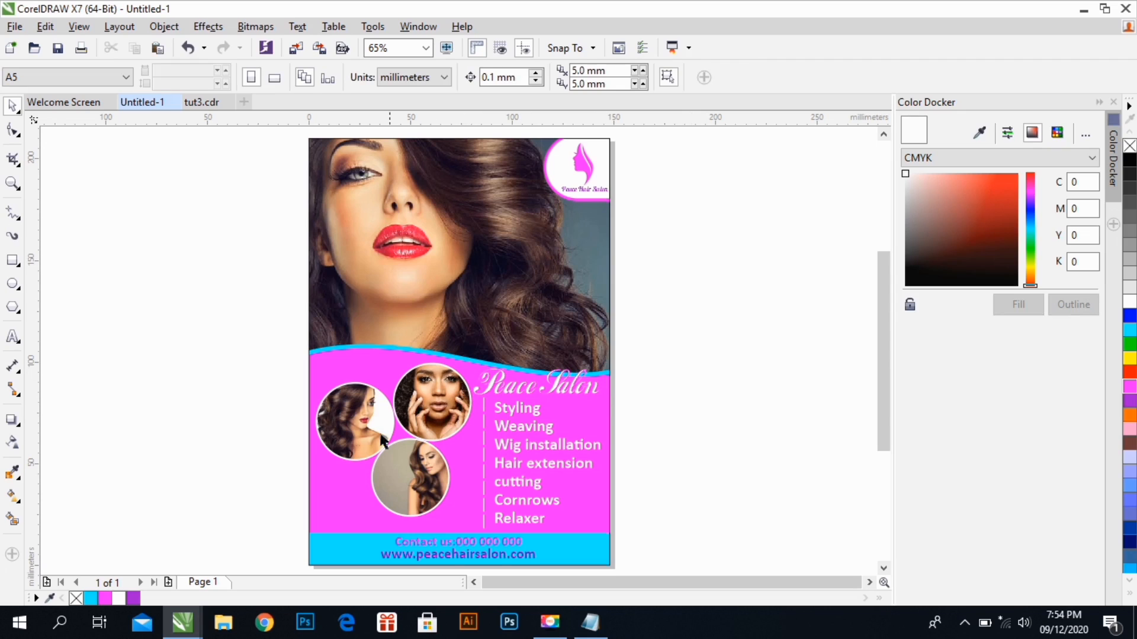
# Move the three circular photos down together to a Y position of about 59.1 mm and enlarge them slightly
pyautogui.moveTo(263, 358); pyautogui.dragTo(492, 524)
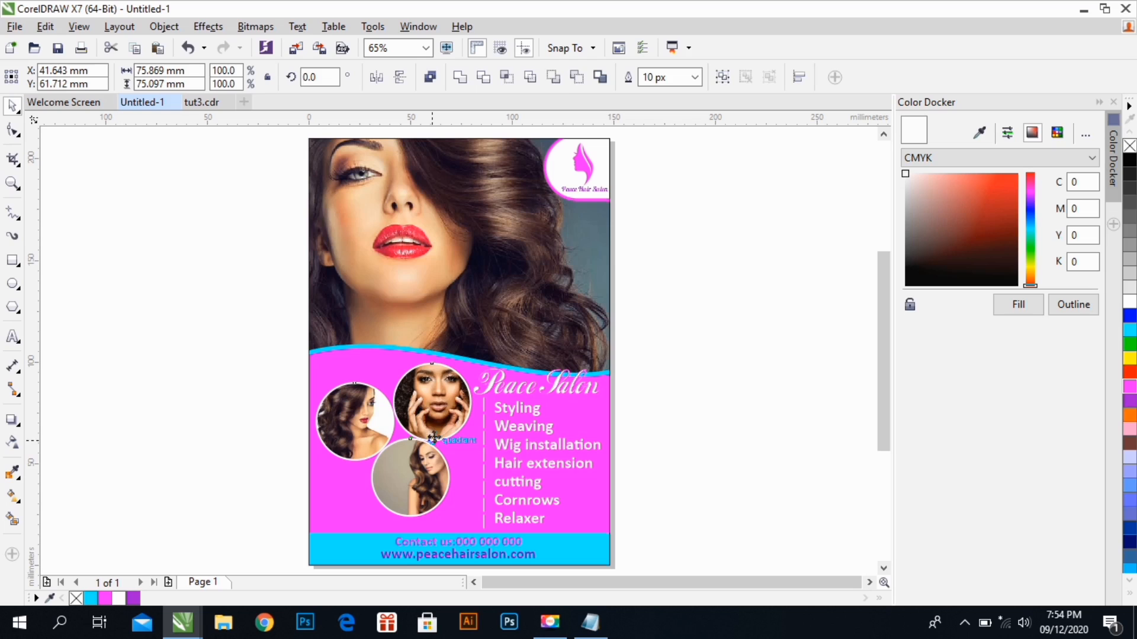
pyautogui.moveTo(429, 407); pyautogui.dragTo(429, 410)
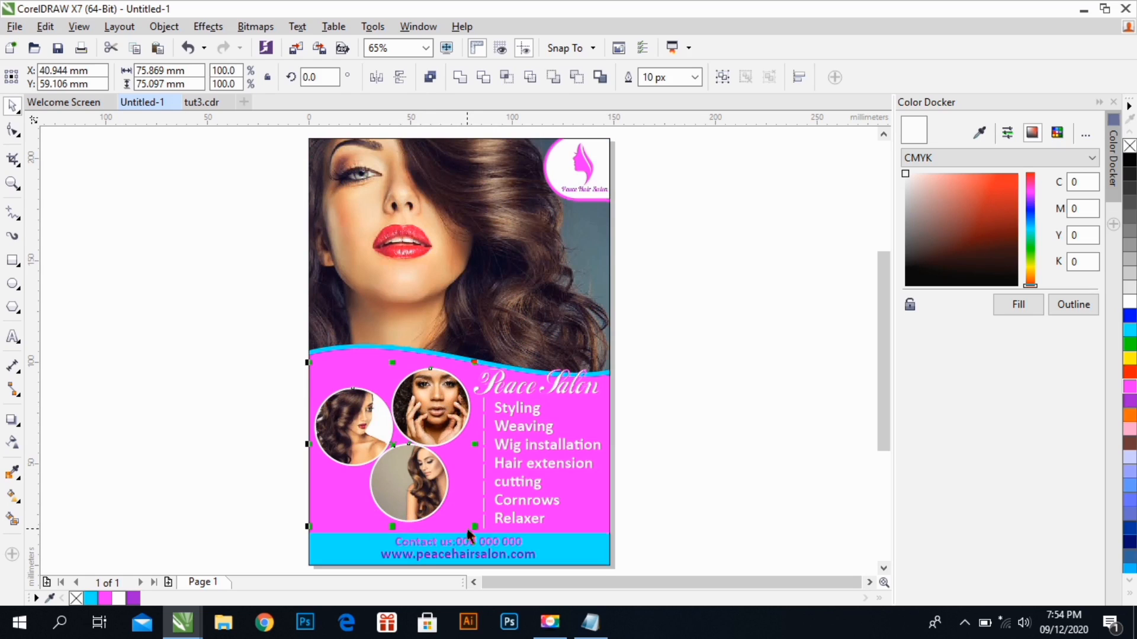
pyautogui.moveTo(475, 526); pyautogui.dragTo(478, 529)
pyautogui.click(248, 386)
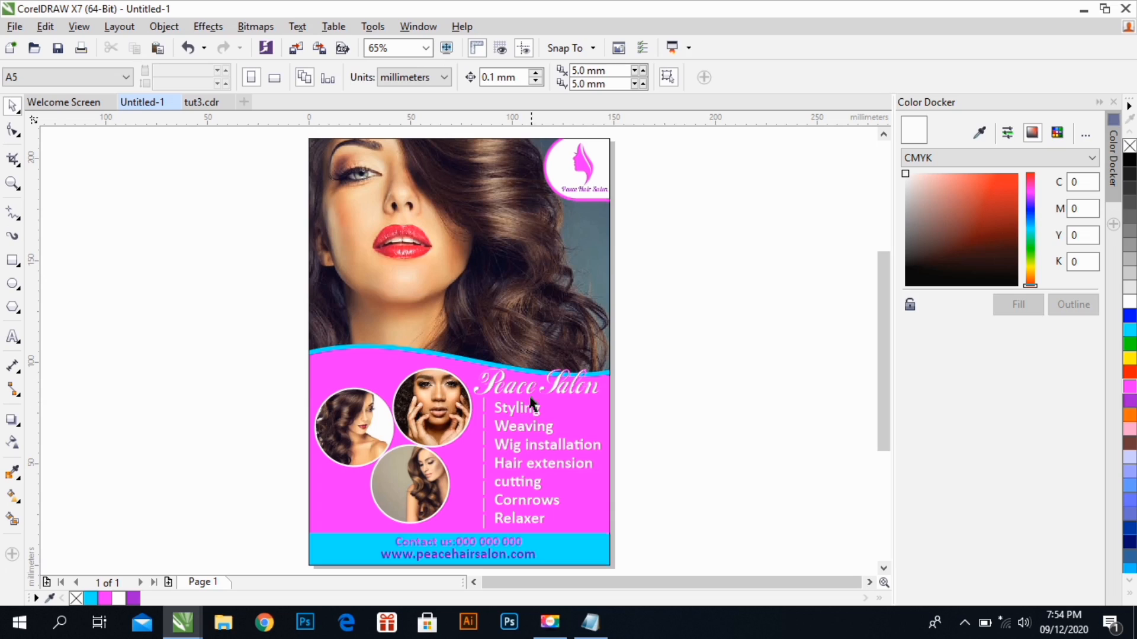
# Enlarge the "Peace Salon" heading slightly, extending it toward the circular photos
pyautogui.click(492, 382)
pyautogui.moveTo(465, 358); pyautogui.dragTo(460, 359)
pyautogui.click(696, 419)
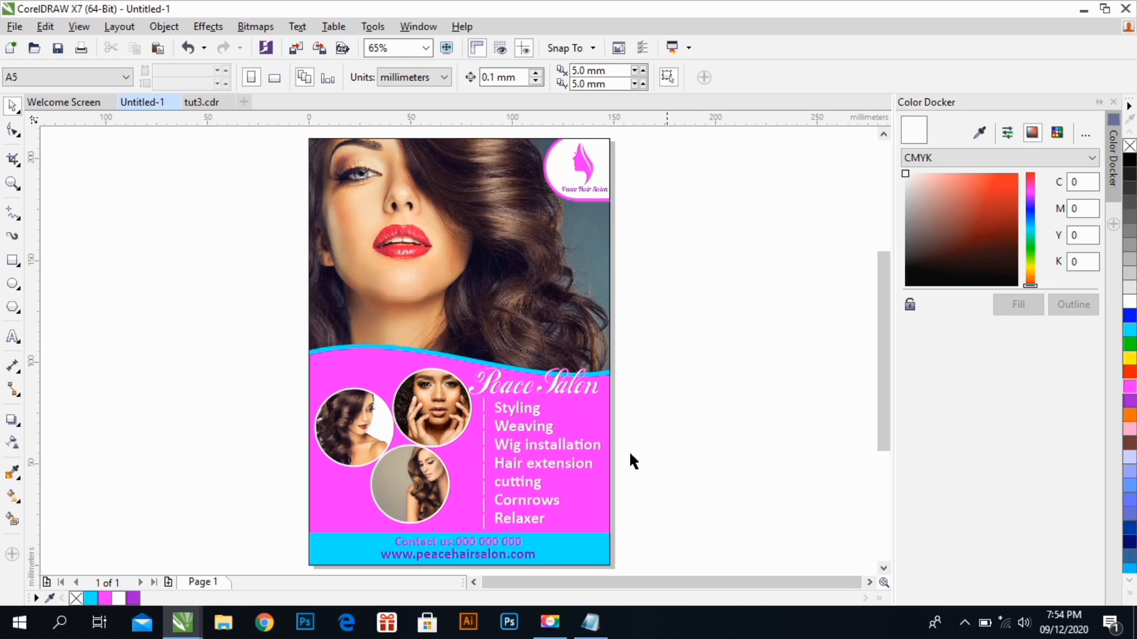
# Give the website line in the footer a magenta outline and remove the outline of the page frame
pyautogui.click(524, 559)
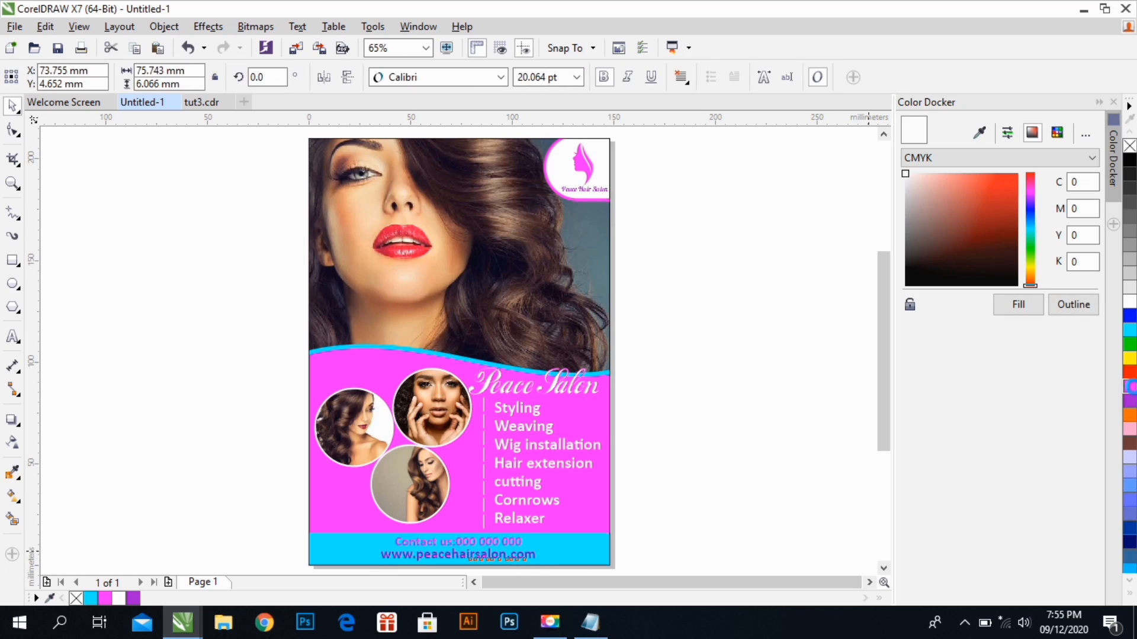
pyautogui.click(745, 532)
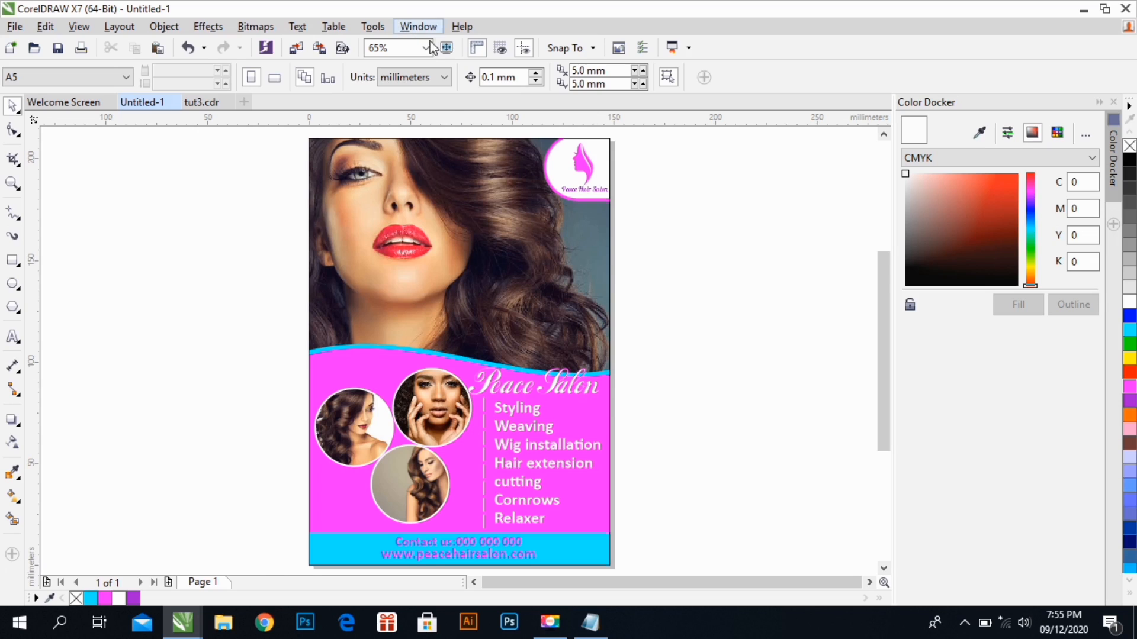
pyautogui.click(478, 217)
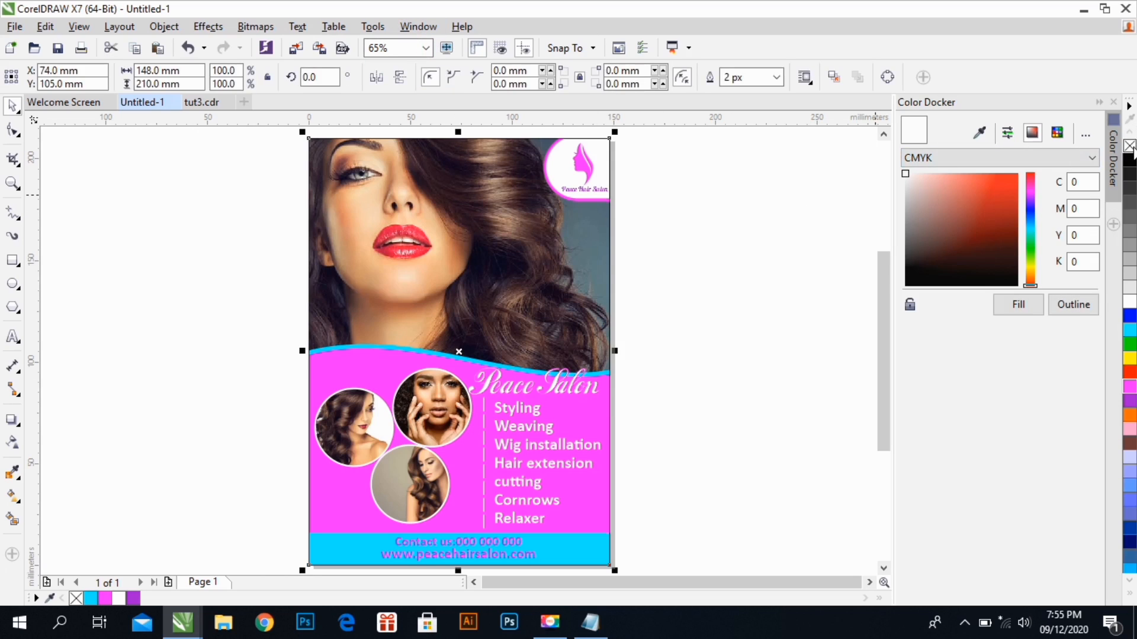
pyautogui.click(222, 233)
# Group all the flyer's objects together, including the page frame, photos, texts and divider
pyautogui.moveTo(280, 135); pyautogui.dragTo(629, 524)
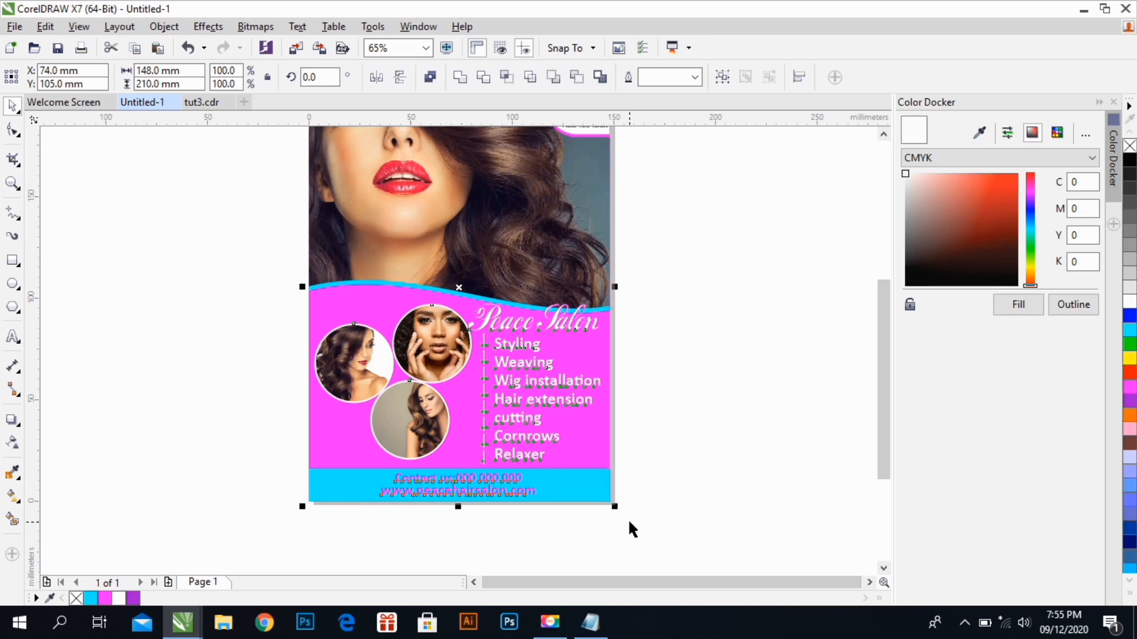
pyautogui.hotkey('ctrl', 'g')
pyautogui.scroll(1, 629, 529)
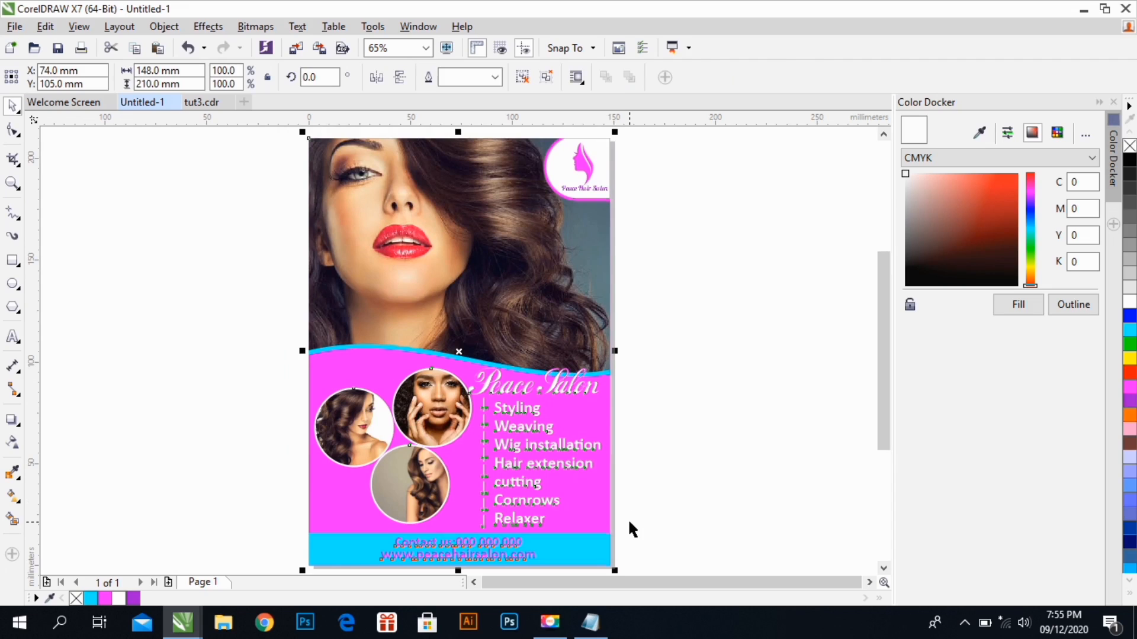
pyautogui.click(687, 449)
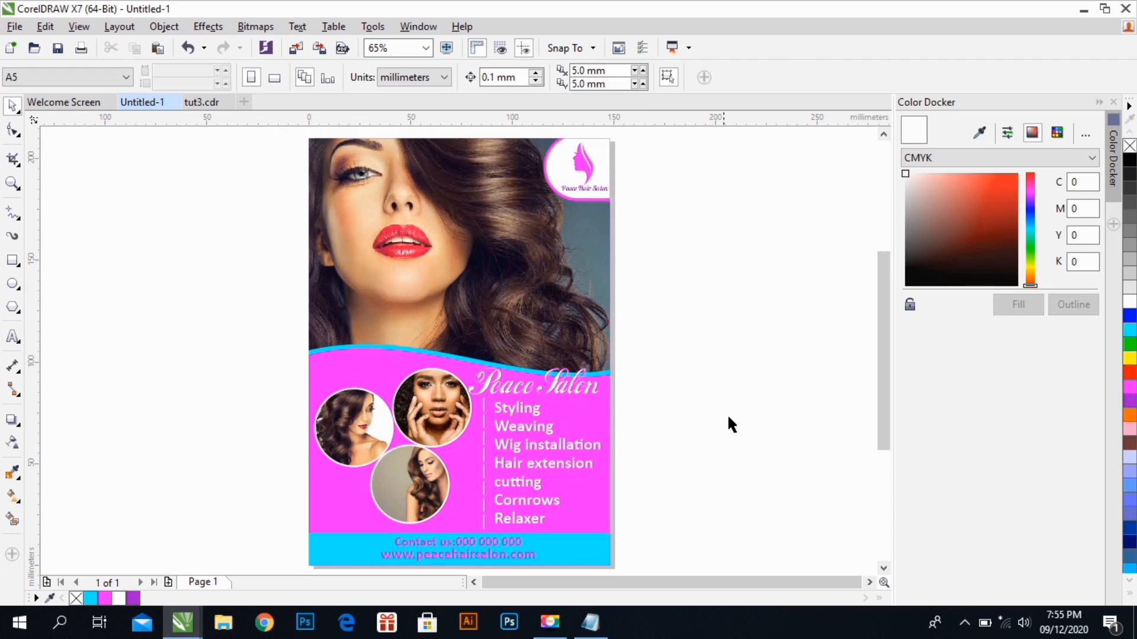